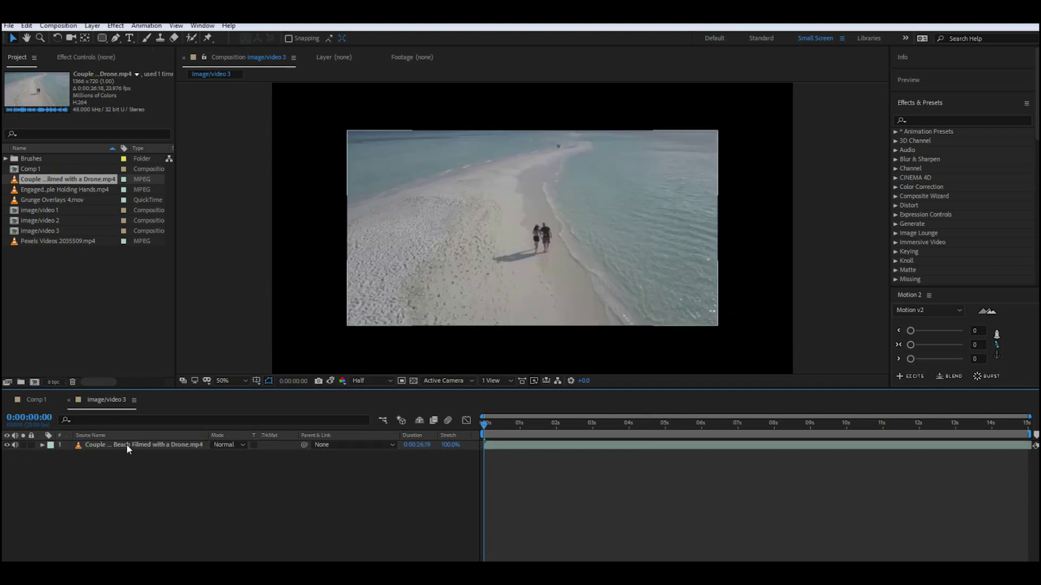
# Fit the drone beach clip to the frame of the image/video 3 composition.
pyautogui.rightClick(107, 446)
pyautogui.click(174, 205)
pyautogui.click(274, 348)
pyautogui.doubleClick(59, 190)
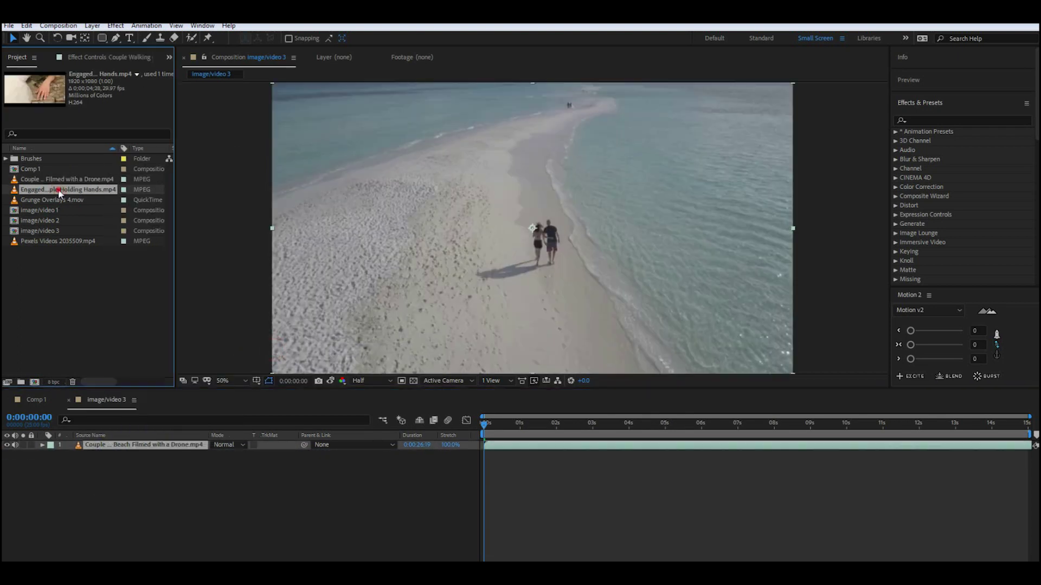
# Open the image/video 1 composition and fit its beach couple clip to the composition frame.
pyautogui.doubleClick(46, 210)
pyautogui.rightClick(146, 445)
pyautogui.click(168, 204)
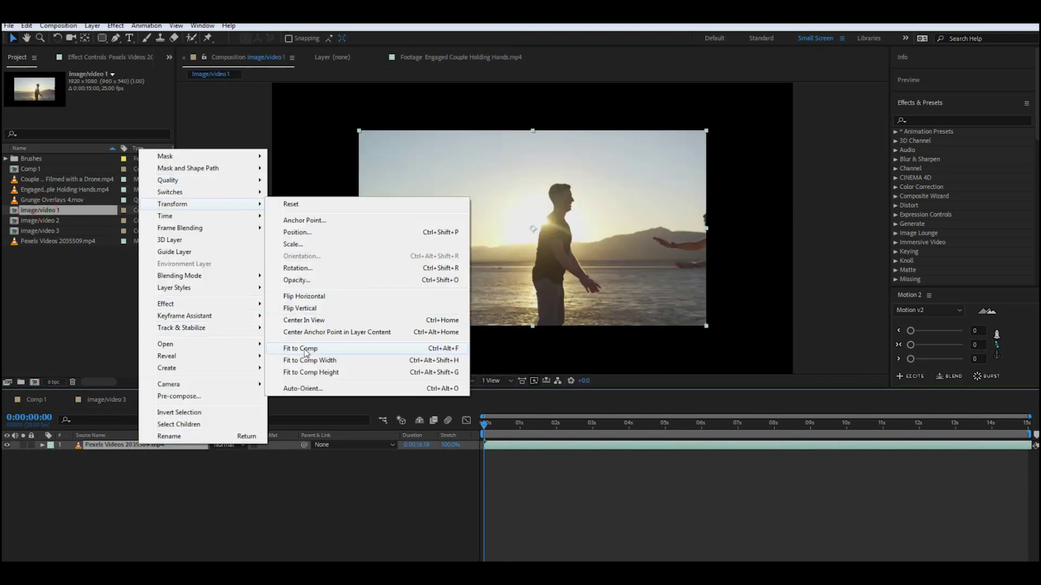
pyautogui.click(285, 351)
# Open the image/video 2 composition and fit the Engaged Couple Holding Hands clip to the composition frame.
pyautogui.click(93, 222)
pyautogui.doubleClick(95, 225)
pyautogui.rightClick(130, 445)
pyautogui.click(179, 204)
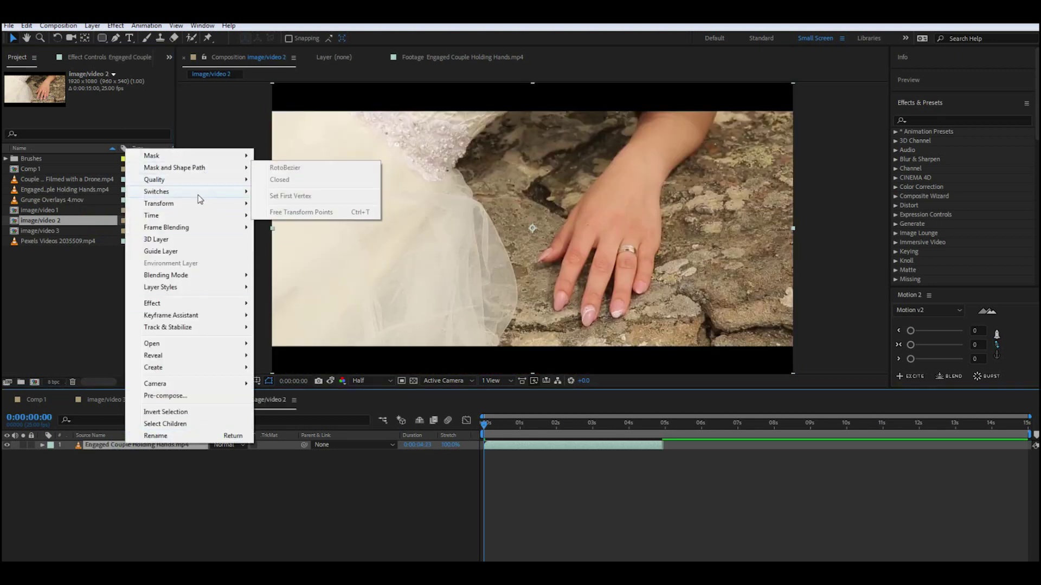
pyautogui.click(293, 349)
# Close the open image/video compositions in the timeline, keeping Comp 1 open.
pyautogui.click(172, 401)
pyautogui.click(147, 400)
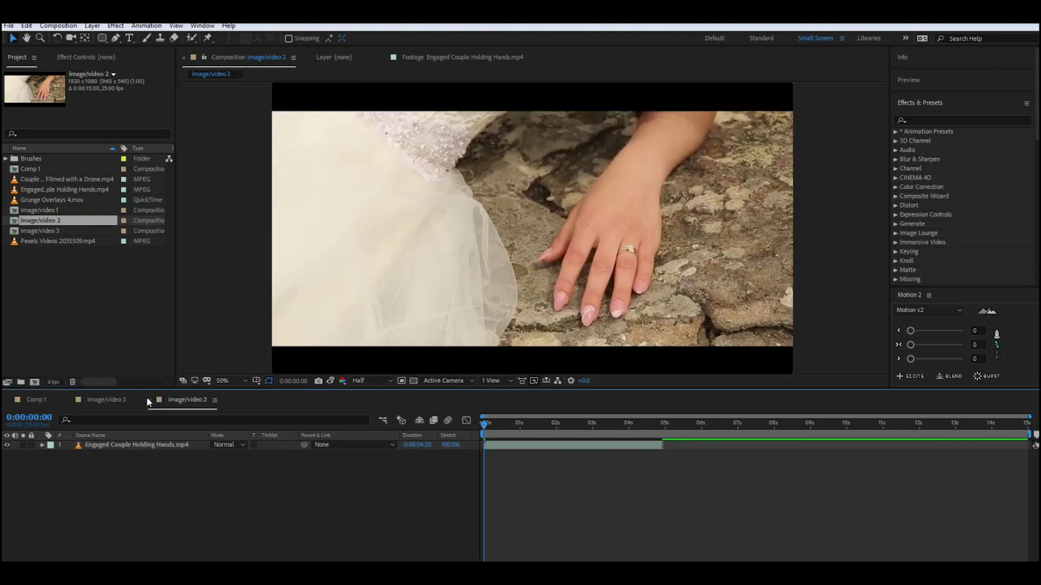
pyautogui.click(147, 400)
pyautogui.click(68, 400)
# Create a composition named scene 01 and add the image/video 1 composition to it.
pyautogui.click(36, 383)
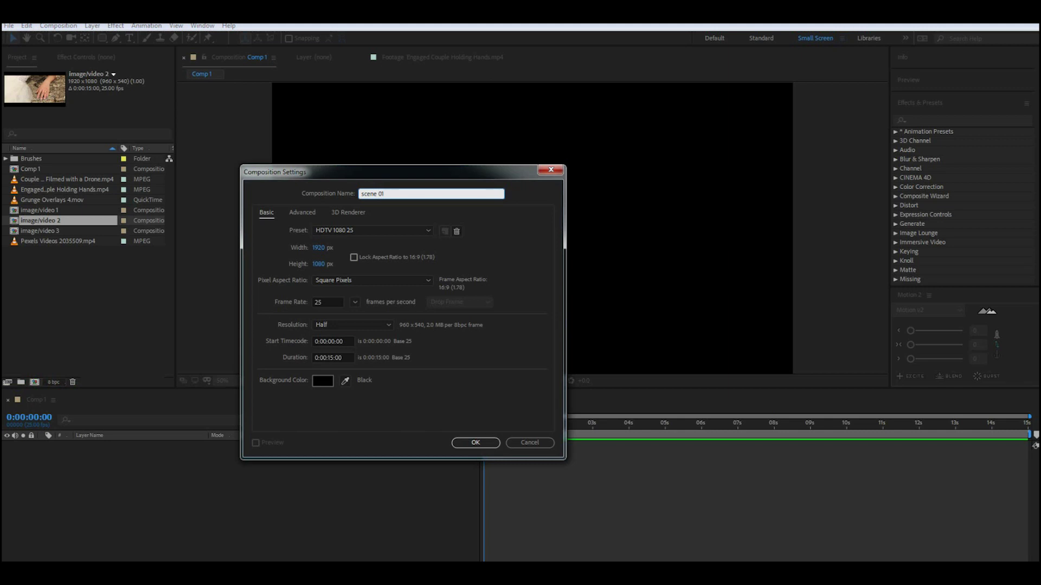
pyautogui.press('Return')
pyautogui.moveTo(41, 210); pyautogui.dragTo(109, 455)
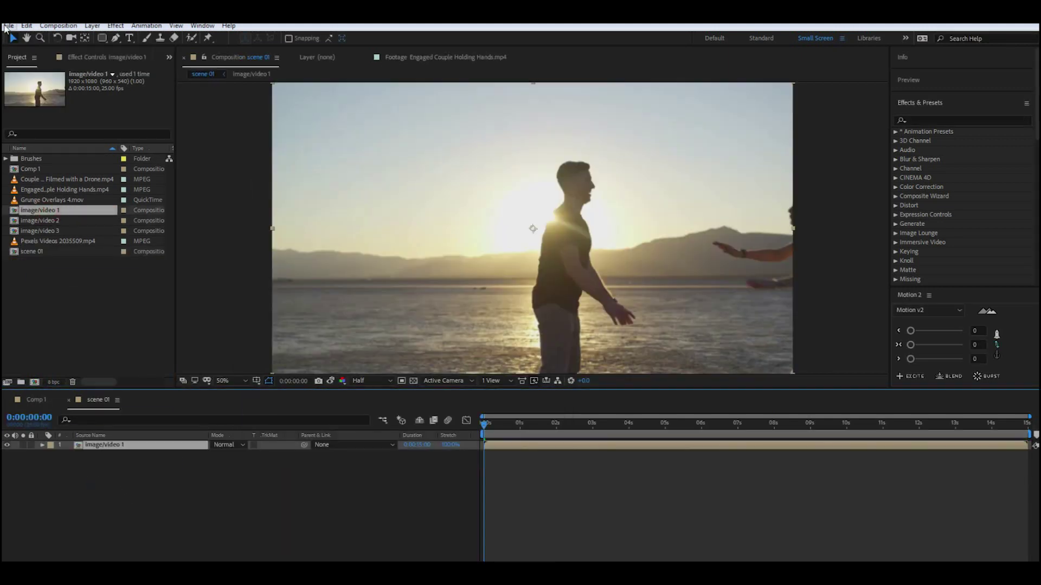
pyautogui.click(7, 27)
pyautogui.click(43, 137)
pyautogui.click(203, 137)
pyautogui.click(1004, 555)
# Save the project as grunge brush in the projects\sample demo folder on drive D.
pyautogui.click(9, 26)
pyautogui.moveTo(43, 137)
pyautogui.click(201, 137)
pyautogui.click(51, 196)
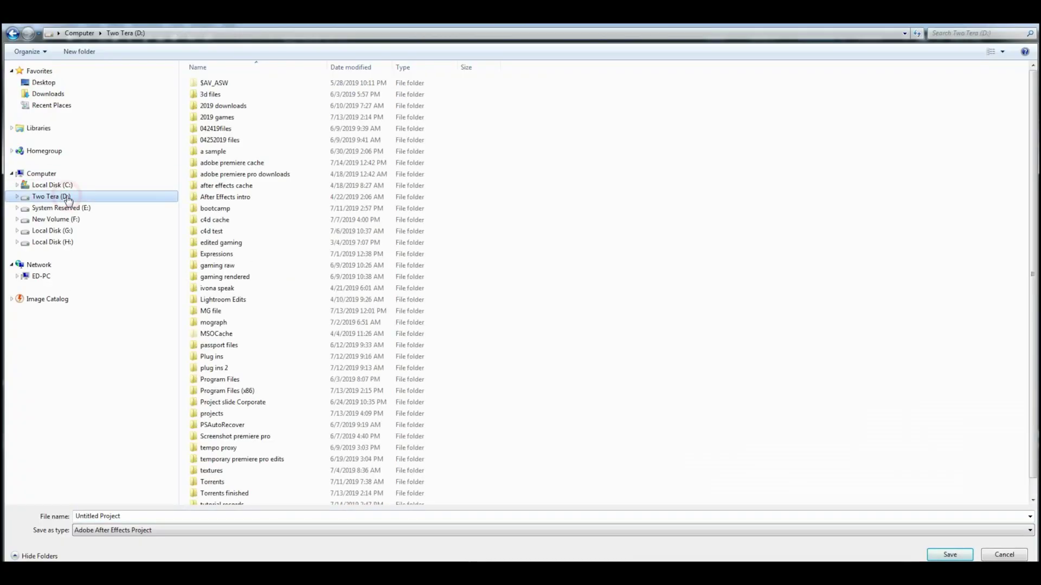
pyautogui.doubleClick(206, 414)
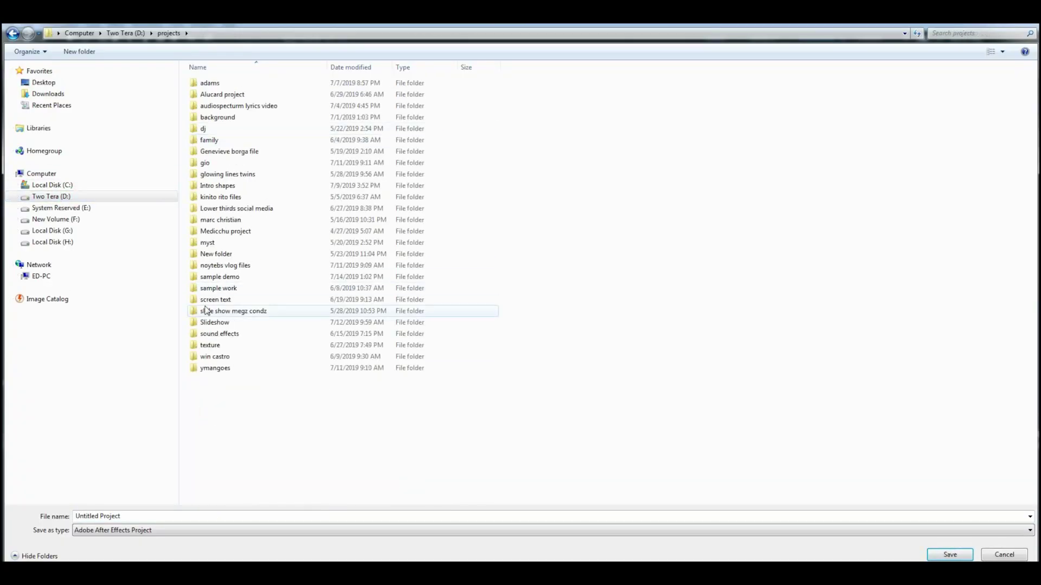
pyautogui.doubleClick(219, 277)
pyautogui.click(169, 515)
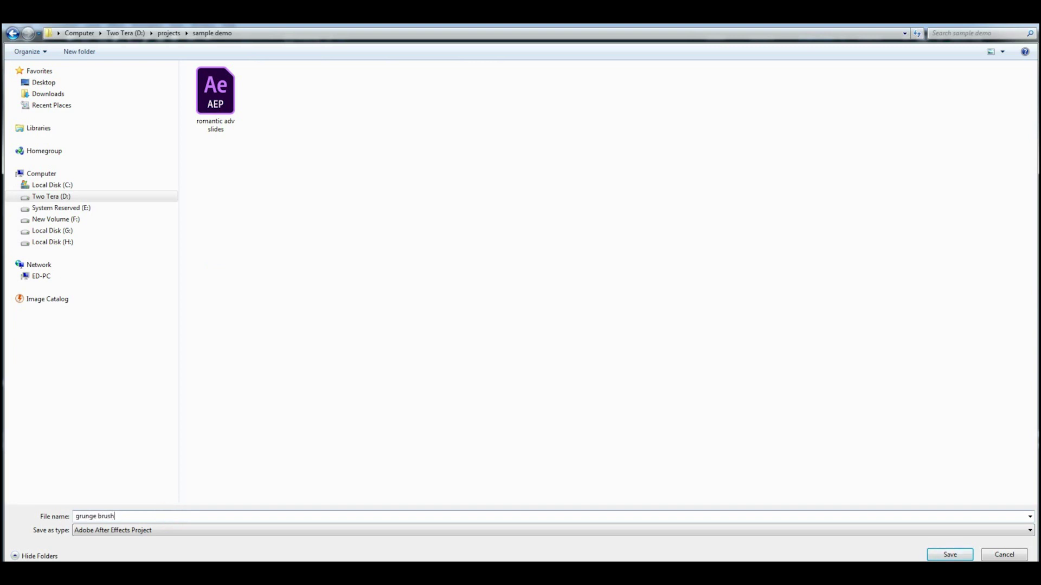
pyautogui.press('Return')
pyautogui.click(204, 500)
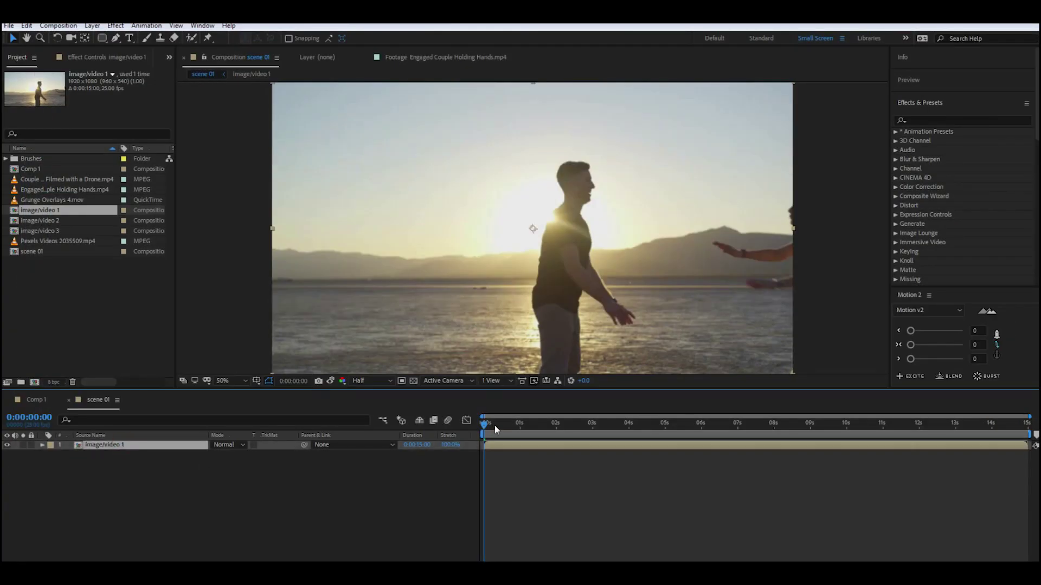
# Switch to Comp 1 and add the Grunge Overlays 4.mov footage to it as a layer.
pyautogui.click(268, 484)
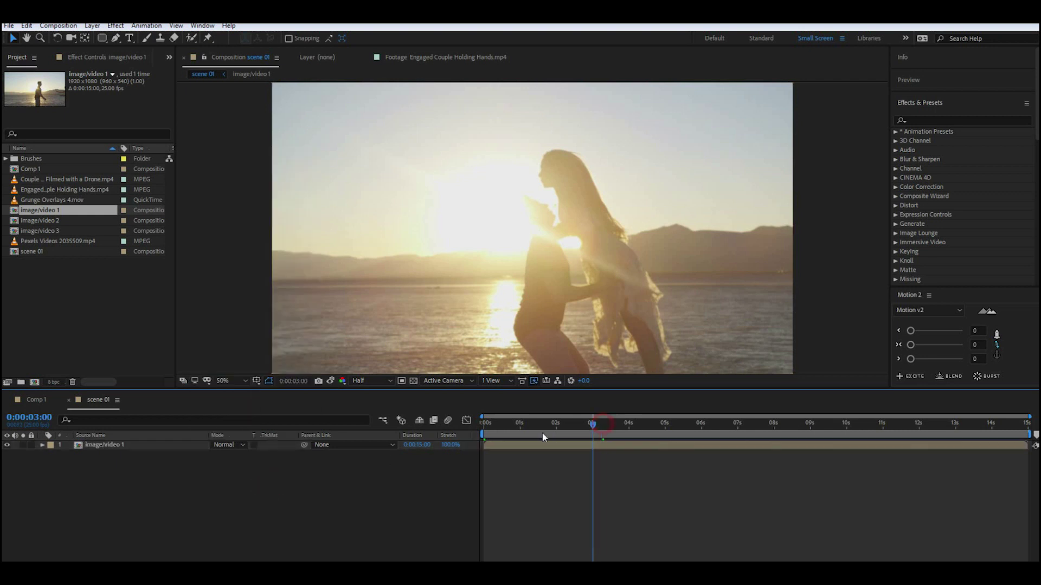
pyautogui.click(30, 399)
pyautogui.doubleClick(44, 200)
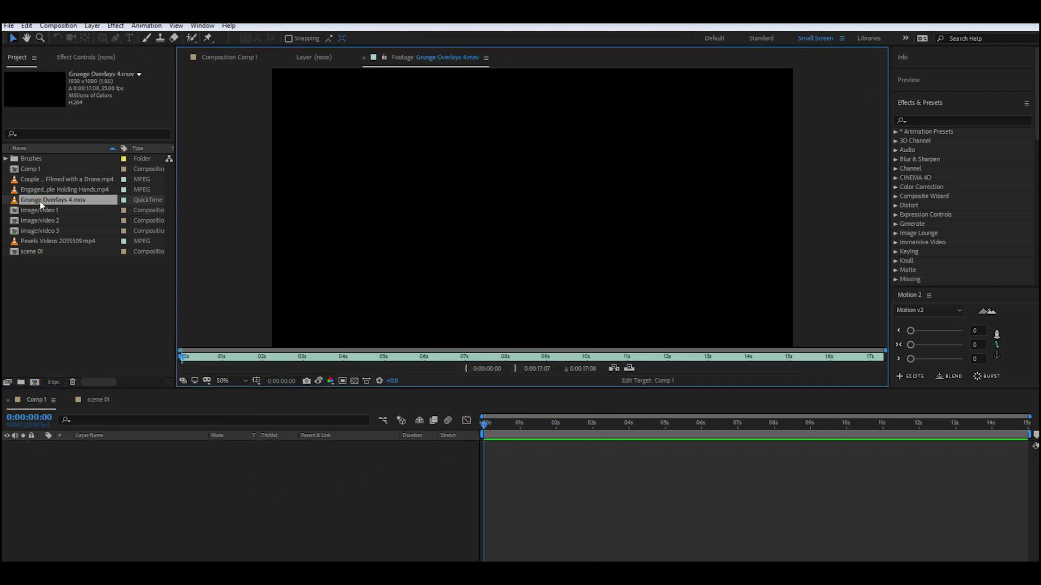
pyautogui.click(254, 56)
pyautogui.moveTo(79, 200); pyautogui.dragTo(75, 467)
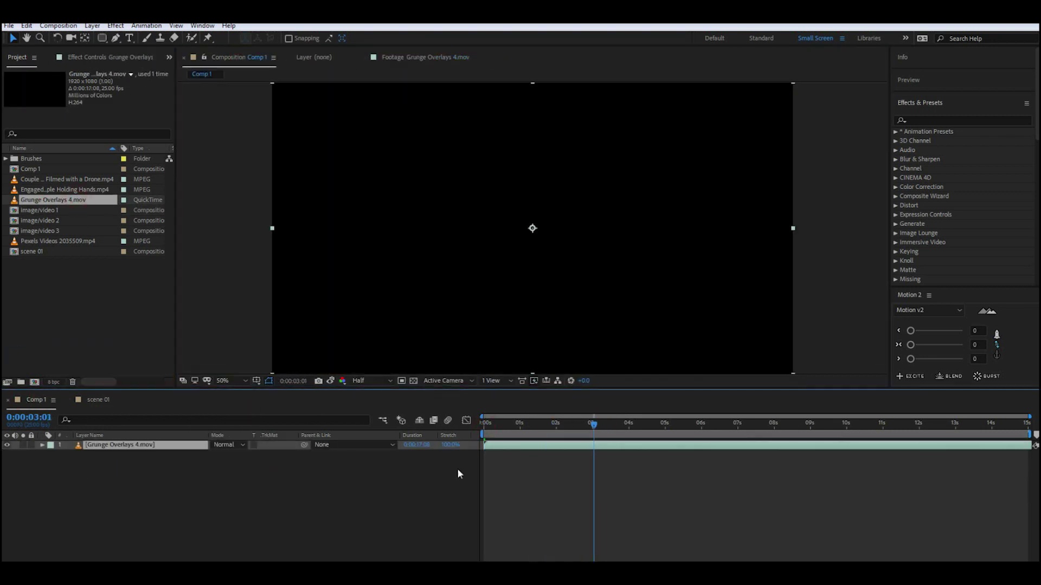
pyautogui.click(458, 473)
# Fit the Grunge Overlays 4.mov layer to the Comp 1 frame.
pyautogui.rightClick(104, 445)
pyautogui.moveTo(538, 425); pyautogui.dragTo(463, 428)
pyautogui.moveTo(202, 206)
pyautogui.click(261, 350)
pyautogui.click(120, 326)
# Create a composition named brushes and place the new_1_0006_Layer-8.png brush image in it.
pyautogui.click(98, 400)
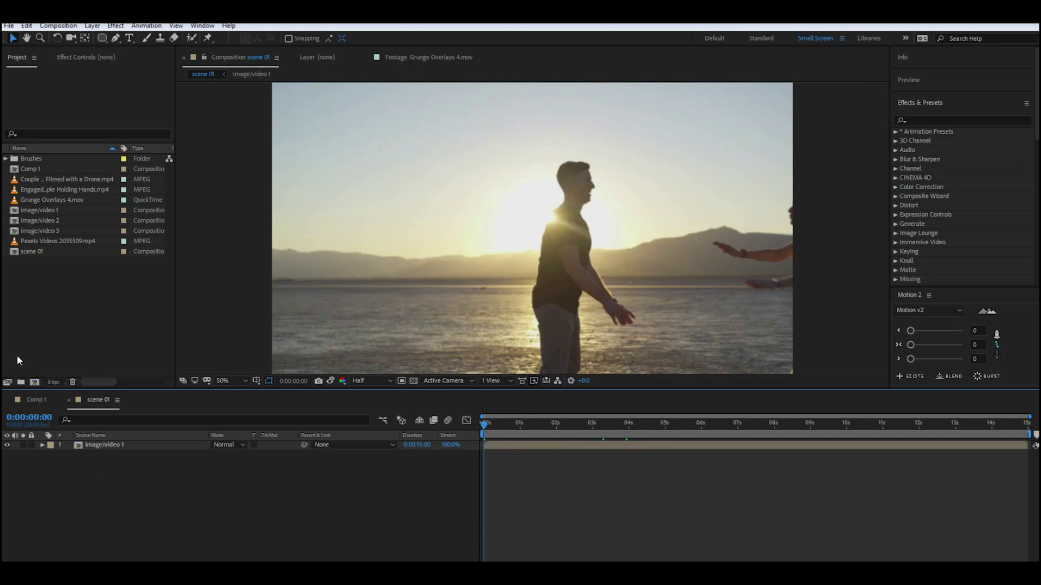
pyautogui.click(68, 400)
pyautogui.hotkey('ctrl', 'n')
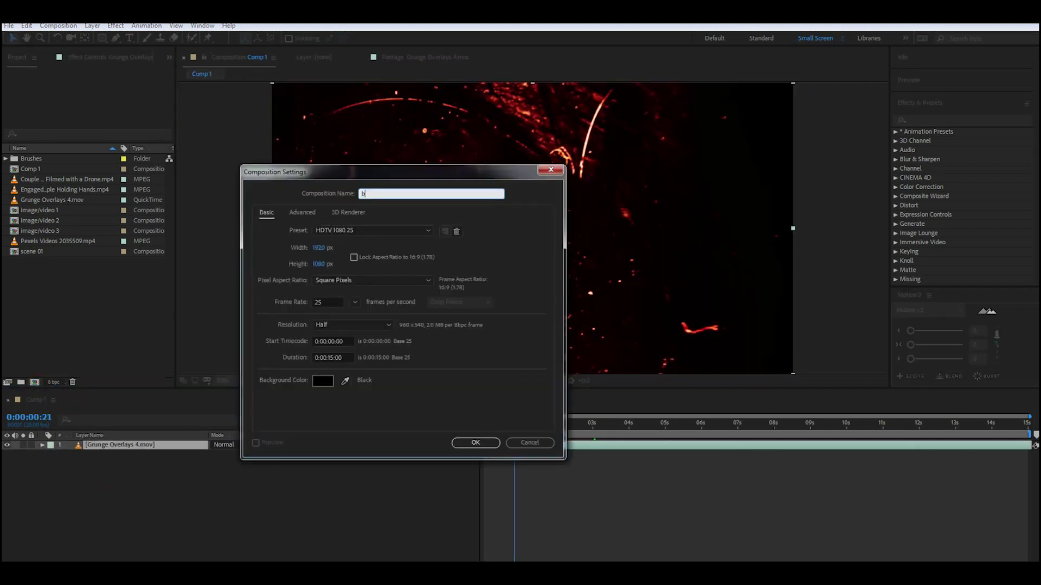
pyautogui.press('Return')
pyautogui.moveTo(22, 169)
pyautogui.mouseDown()
pyautogui.moveTo(30, 159)
pyautogui.moveTo(130, 528)
pyautogui.mouseUp()
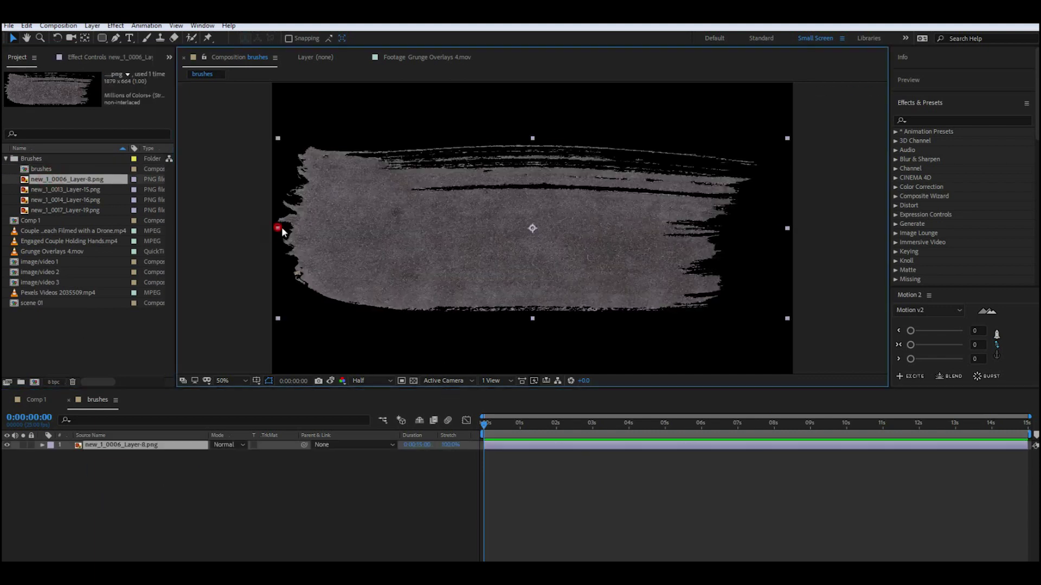
# Narrow the brush image slightly and draw a rounded rectangle shape layer that covers the whole brush stroke.
pyautogui.moveTo(282, 232); pyautogui.dragTo(302, 232)
pyautogui.click(102, 38)
pyautogui.moveTo(296, 139); pyautogui.dragTo(742, 328)
pyautogui.hotkey('ctrl', 'z')
pyautogui.click(254, 527)
pyautogui.moveTo(299, 142); pyautogui.dragTo(741, 329)
pyautogui.press('v')
pyautogui.moveTo(300, 236); pyautogui.dragTo(294, 238)
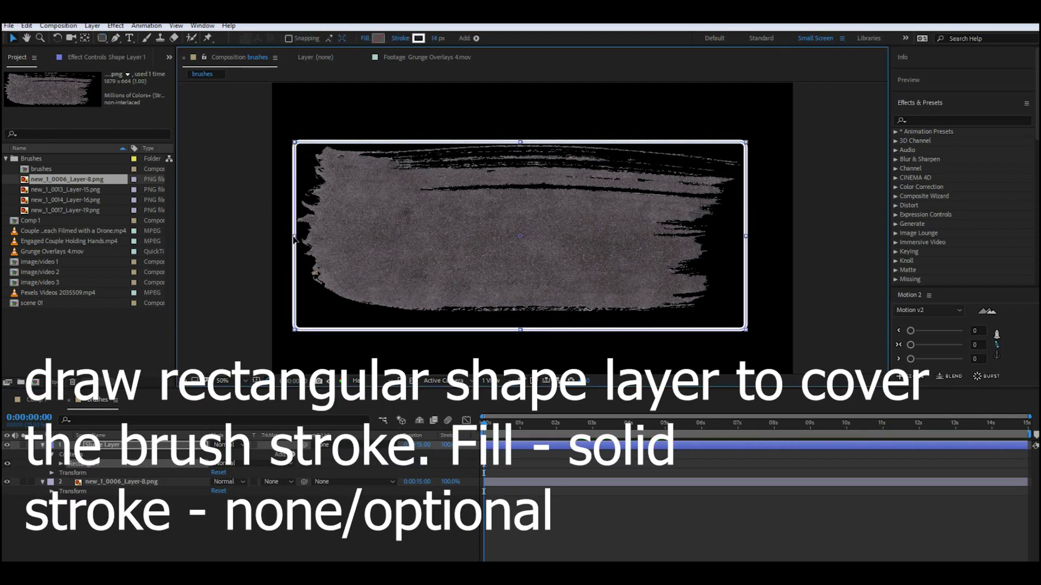
# Give the rectangle shape a solid white fill and no stroke.
pyautogui.click(365, 38)
pyautogui.click(479, 265)
pyautogui.click(502, 327)
pyautogui.click(401, 37)
pyautogui.click(503, 327)
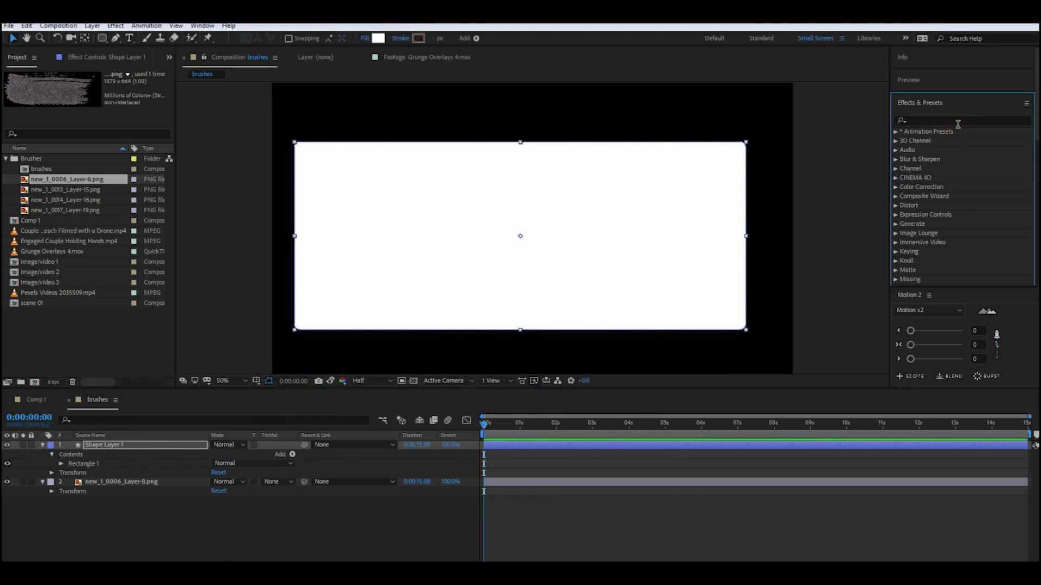
# Apply Turbulent Displace to Shape Layer 1 with Horizontal Displacement, amount 222 and complexity 10.
pyautogui.write('turbulen')
pyautogui.moveTo(948, 141); pyautogui.dragTo(167, 446)
pyautogui.moveTo(103, 102); pyautogui.dragTo(177, 102)
pyautogui.click(129, 93)
pyautogui.click(132, 199)
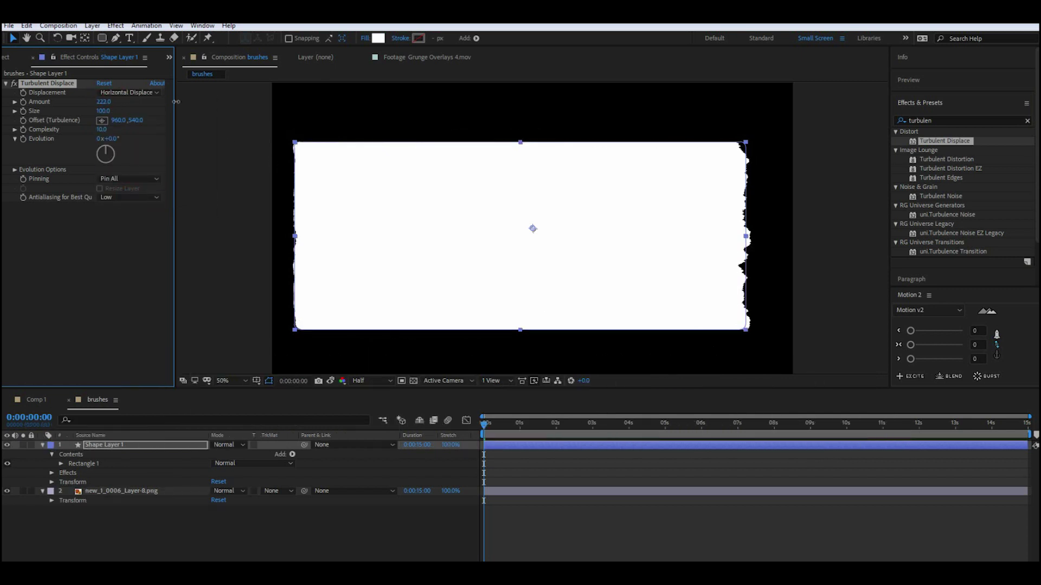
# Hide the shape path outlines in the viewer and raise the Turbulent Displace amount to 514.
pyautogui.click(270, 382)
pyautogui.click(380, 531)
pyautogui.rightClick(413, 572)
pyautogui.click(450, 558)
pyautogui.rightClick(165, 183)
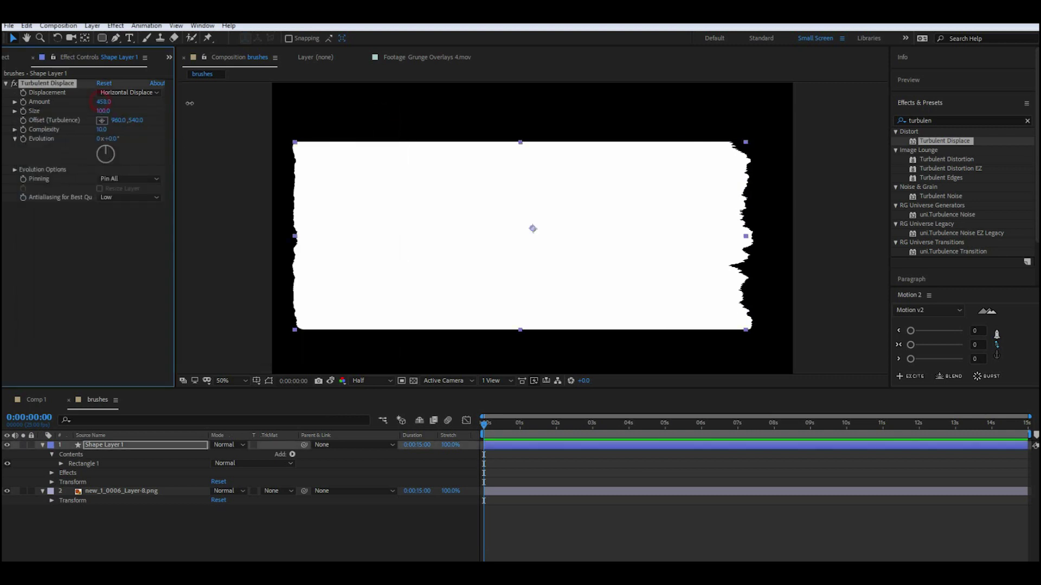
pyautogui.click(369, 543)
# Keyframe the shape's position from 0 to 1 second, sliding it right off the brush to X about 2636 with eased keyframes.
pyautogui.click(144, 443)
pyautogui.press('p')
pyautogui.click(70, 455)
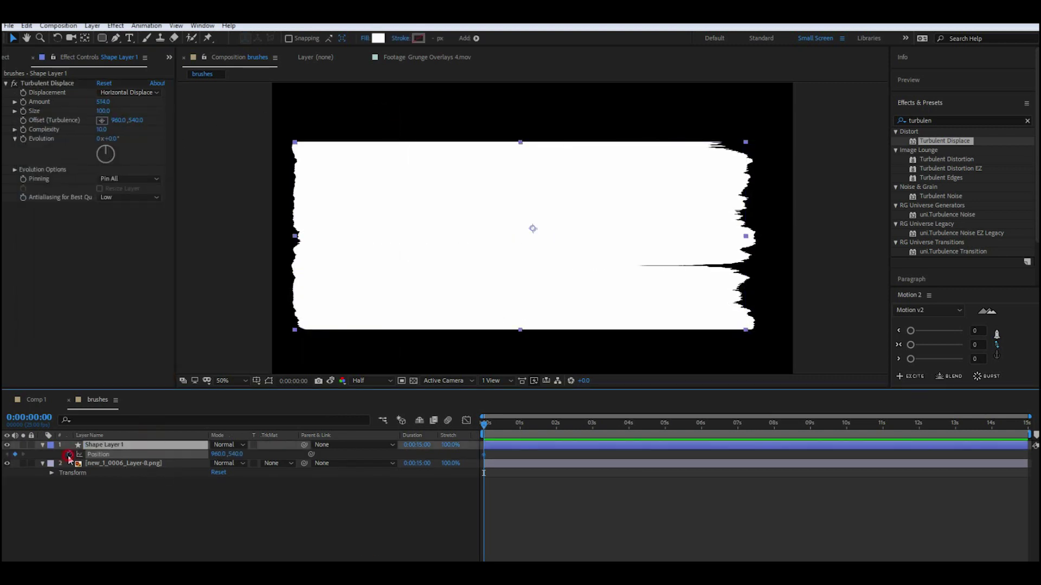
pyautogui.moveTo(218, 455); pyautogui.dragTo(673, 454)
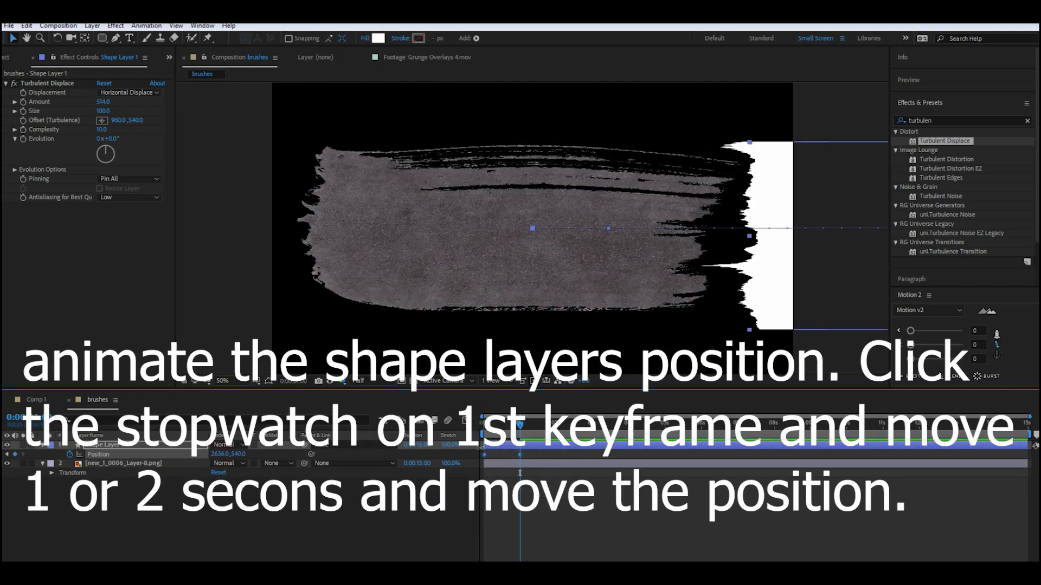
pyautogui.hotkey('shift', 'F3')
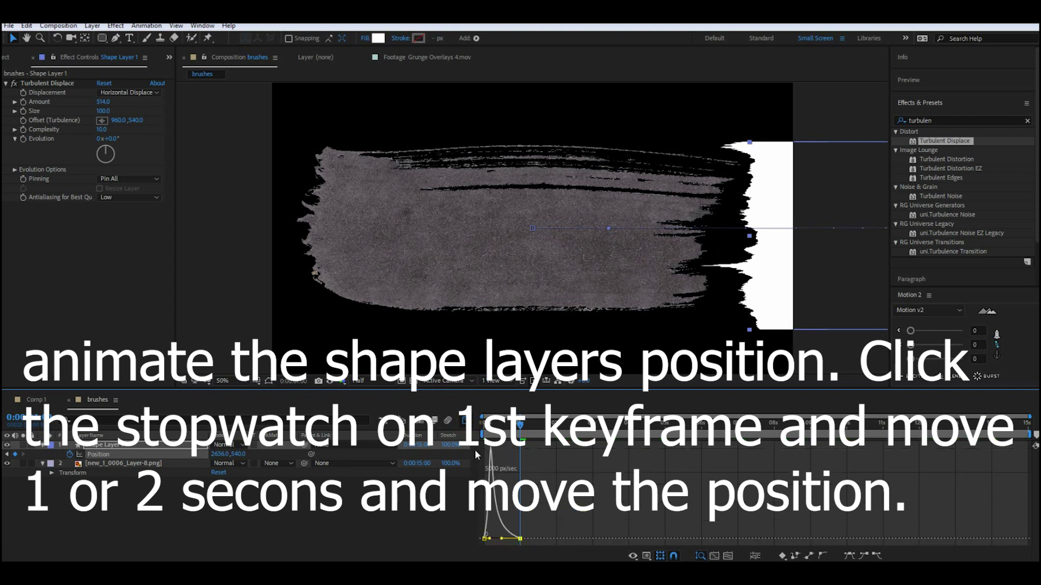
pyautogui.hotkey('shift', 'F3')
# Set the new_1_0006_Layer-8.png layer's track matte to Alpha Inverted using Shape Layer 1 and preview the brush reveal.
pyautogui.click(241, 463)
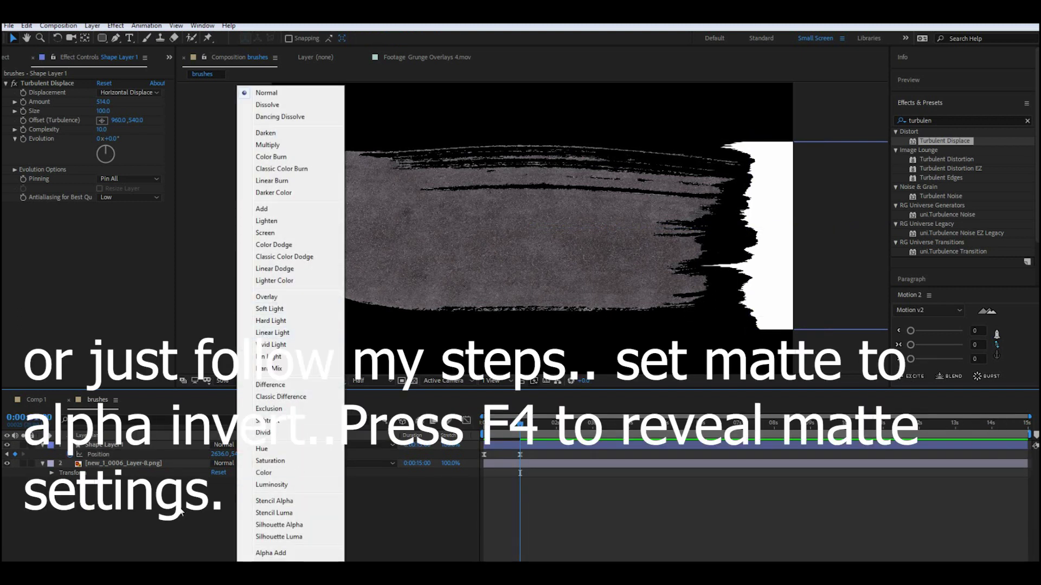
pyautogui.press('Escape')
pyautogui.click(277, 463)
pyautogui.click(288, 492)
pyautogui.click(484, 424)
pyautogui.press('space')
pyautogui.click(291, 465)
pyautogui.click(293, 501)
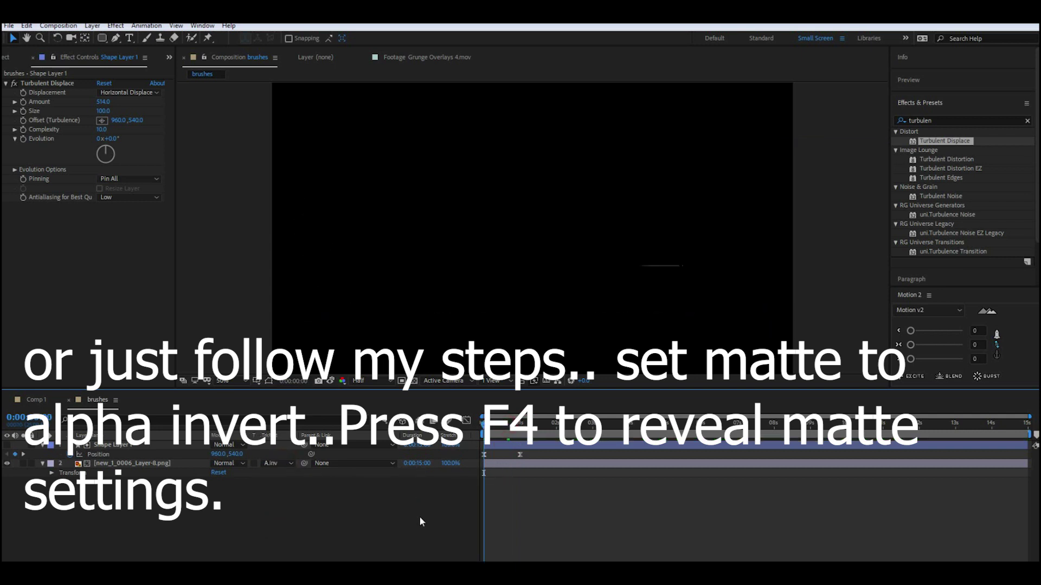
pyautogui.click(548, 428)
pyautogui.moveTo(547, 427); pyautogui.dragTo(545, 427)
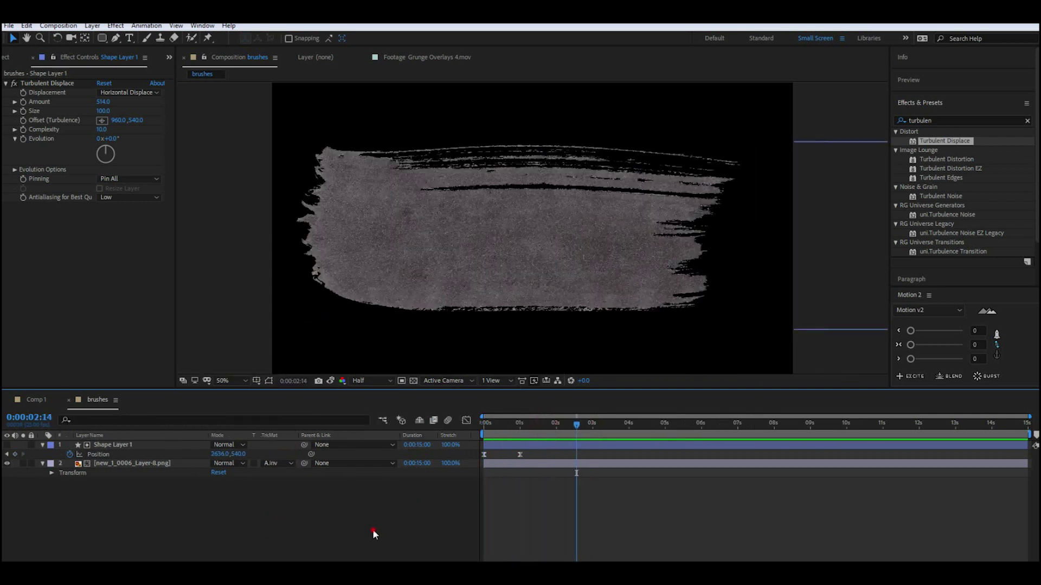
# Pre-compose the brush image and its matte shape together as b1.
pyautogui.click(42, 445)
pyautogui.click(125, 461)
pyautogui.keyDown('ctrl'); pyautogui.click(125, 446); pyautogui.keyUp('ctrl')
pyautogui.rightClick(125, 445)
pyautogui.click(165, 397)
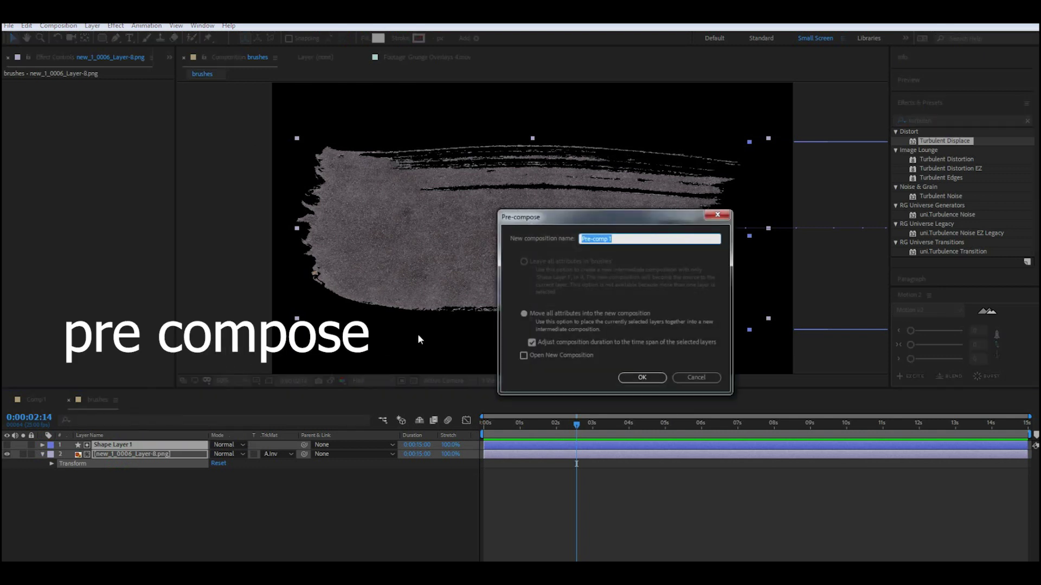
pyautogui.write('bl')
pyautogui.press('Return')
# Add the remaining three brush images to the brushes composition and solo new_1_0013_Layer-15.png.
pyautogui.click(23, 59)
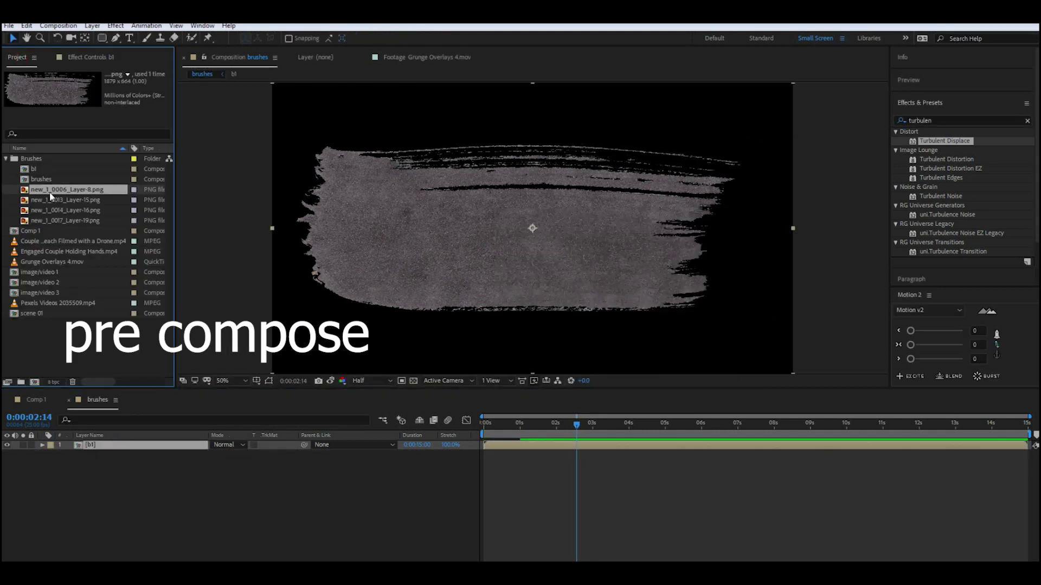
pyautogui.keyDown('shift'); pyautogui.click(60, 220); pyautogui.keyUp('shift')
pyautogui.moveTo(59, 220); pyautogui.dragTo(54, 495)
pyautogui.click(55, 494)
pyautogui.click(22, 453)
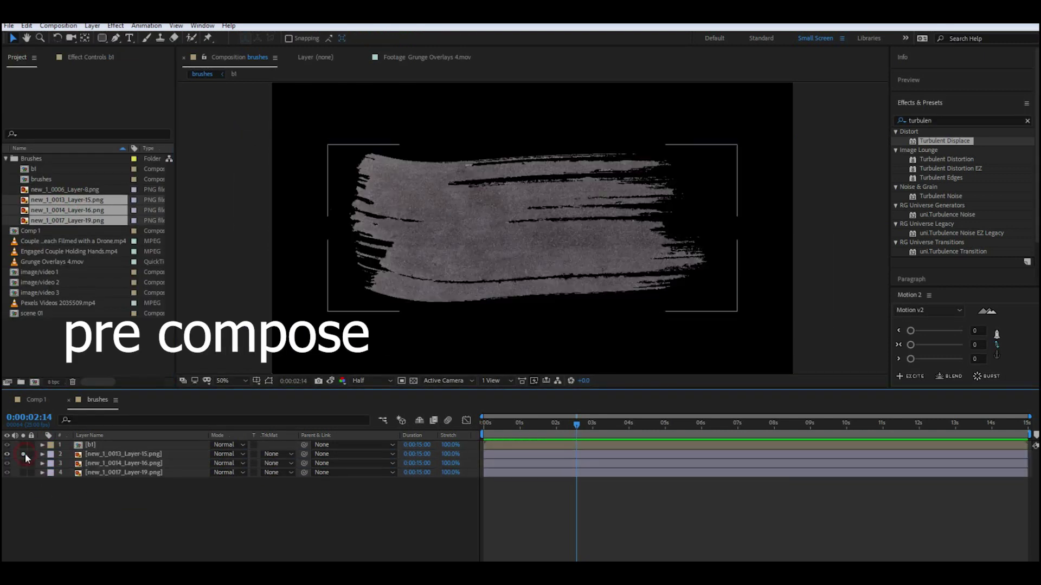
# Draw a rectangle shape covering the new_1_0013_Layer-15.png brush stroke and apply Turbulent Displace to it.
pyautogui.moveTo(339, 151)
pyautogui.mouseDown()
pyautogui.moveTo(685, 298)
pyautogui.moveTo(740, 307)
pyautogui.mouseUp()
pyautogui.moveTo(944, 141)
pyautogui.mouseDown()
pyautogui.moveTo(196, 462)
pyautogui.moveTo(187, 451)
pyautogui.mouseUp()
pyautogui.press('v')
# Set the Turbulent Displace effect to Horizontal Displacement with amount 229, complexity 10 and evolution 90°.
pyautogui.click(129, 92)
pyautogui.click(104, 198)
pyautogui.moveTo(103, 103); pyautogui.dragTo(304, 103)
pyautogui.click(101, 130)
pyautogui.write('10')
pyautogui.moveTo(105, 150); pyautogui.dragTo(125, 156)
pyautogui.moveTo(103, 102); pyautogui.dragTo(10, 114)
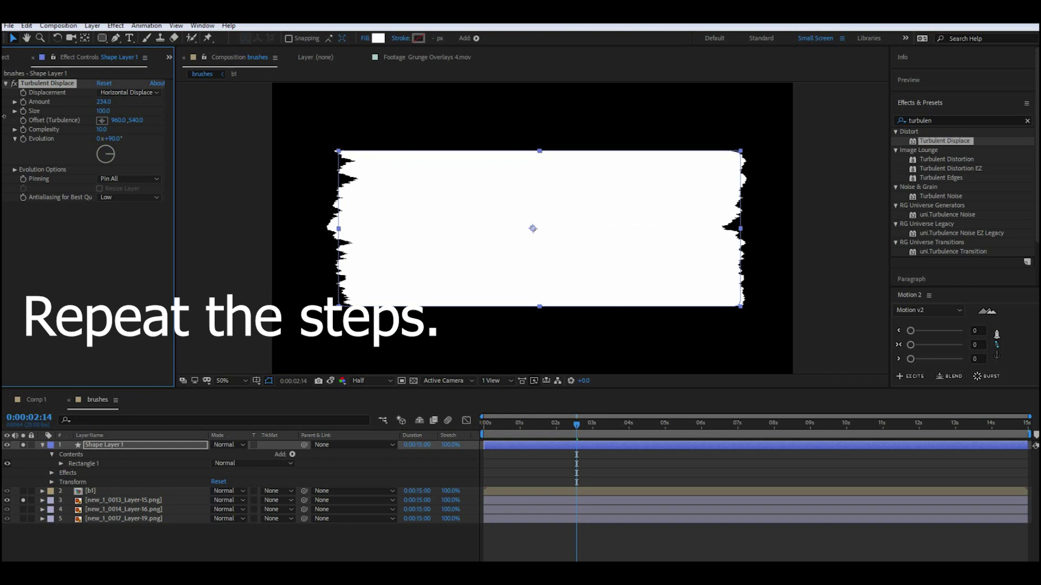
# Keyframe the shape's position from 0 to 15 frames, ending at X 2409, ease the keyframes and move its layer below b1.
pyautogui.press('p')
pyautogui.moveTo(576, 425); pyautogui.dragTo(482, 426)
pyautogui.click(69, 454)
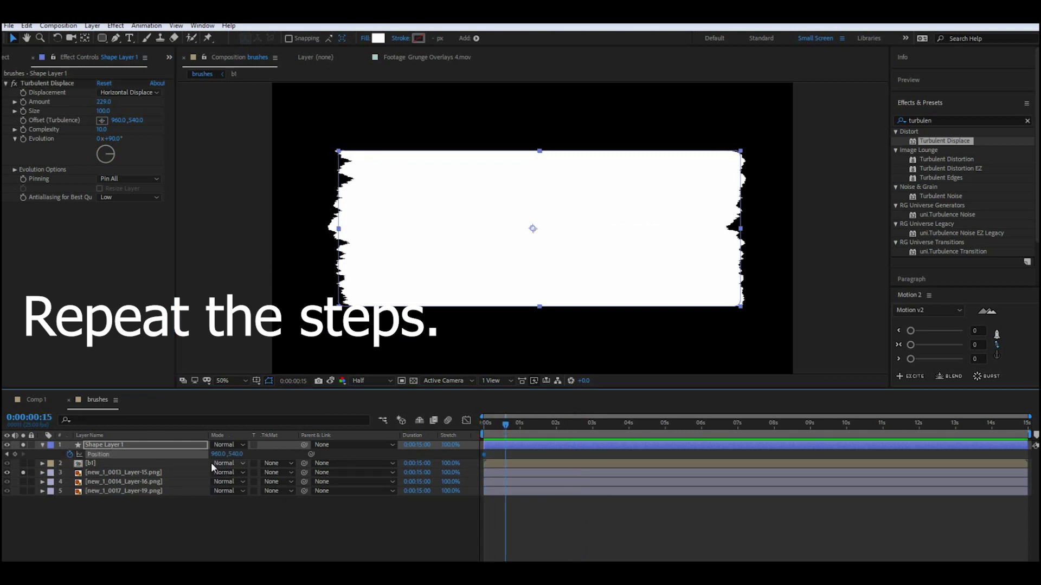
pyautogui.moveTo(218, 454); pyautogui.dragTo(967, 394)
pyautogui.hotkey('ctrl', '[')
pyautogui.rightClick(484, 464)
pyautogui.click(684, 493)
# Set the new_1_0013_Layer-15.png layer's track matte to Alpha Inverted using Shape Layer 1 and check the reveal.
pyautogui.click(277, 473)
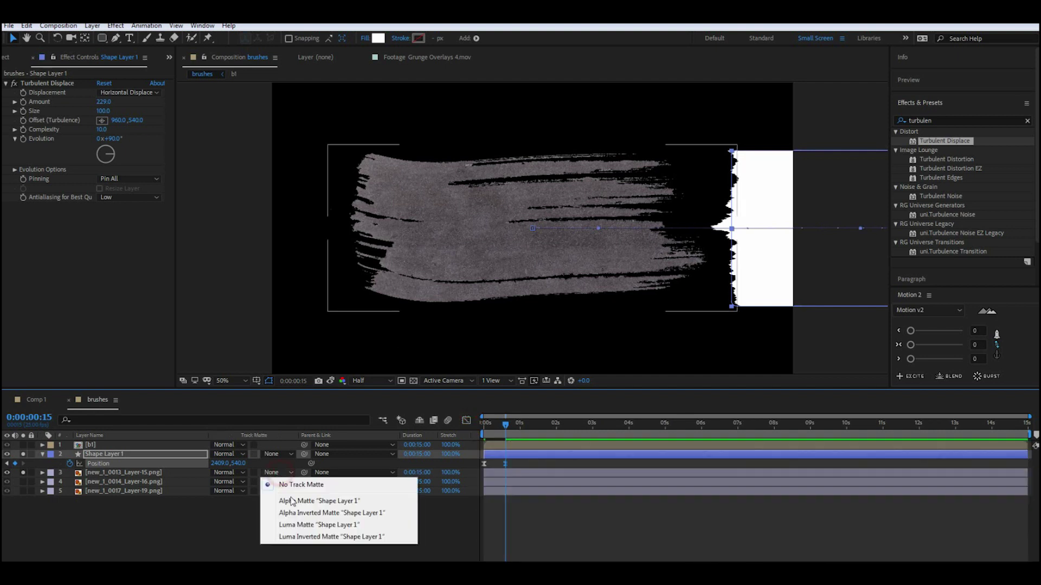
pyautogui.click(332, 513)
pyautogui.press('Home')
pyautogui.click(535, 424)
# Pre-compose new_1_0013_Layer-15.png and its matte shape together as b2.
pyautogui.click(131, 473)
pyautogui.keyDown('shift'); pyautogui.click(104, 456); pyautogui.keyUp('shift')
pyautogui.rightClick(104, 456)
pyautogui.click(144, 411)
pyautogui.write('b2')
pyautogui.click(644, 378)
# Solo the new_1_0014_Layer-16.png brush image and draw a rectangle shape covering its stroke.
pyautogui.click(294, 542)
pyautogui.click(108, 463)
pyautogui.press('q')
pyautogui.moveTo(293, 154); pyautogui.dragTo(748, 307)
pyautogui.hotkey('ctrl', 'z')
pyautogui.click(412, 536)
pyautogui.moveTo(303, 148); pyautogui.dragTo(758, 318)
# Apply Turbulent Displace to the new rectangle with Horizontal Displacement, amount 142, size 22, complexity 10 and evolution 75°.
pyautogui.moveTo(944, 141)
pyautogui.mouseDown()
pyautogui.moveTo(261, 505)
pyautogui.moveTo(162, 445)
pyautogui.mouseUp()
pyautogui.press('v')
pyautogui.click(129, 92)
pyautogui.click(130, 196)
pyautogui.click(116, 233)
pyautogui.moveTo(106, 148); pyautogui.dragTo(124, 156)
pyautogui.click(269, 380)
pyautogui.moveTo(102, 102); pyautogui.dragTo(135, 103)
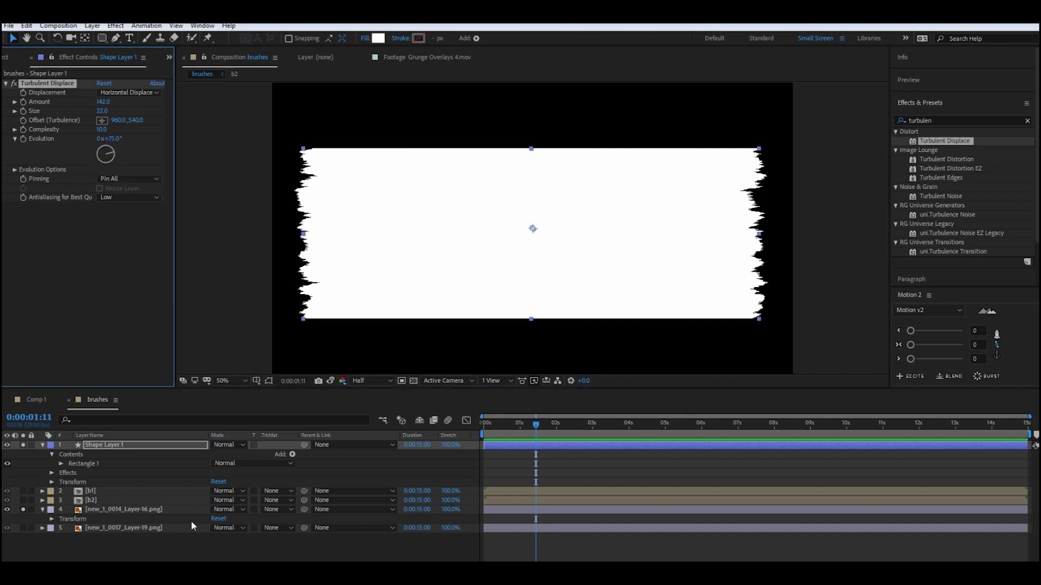
# Keyframe the new shape's position from 0 to 15 frames, sliding it right to X 2700 with eased keyframes.
pyautogui.press('p')
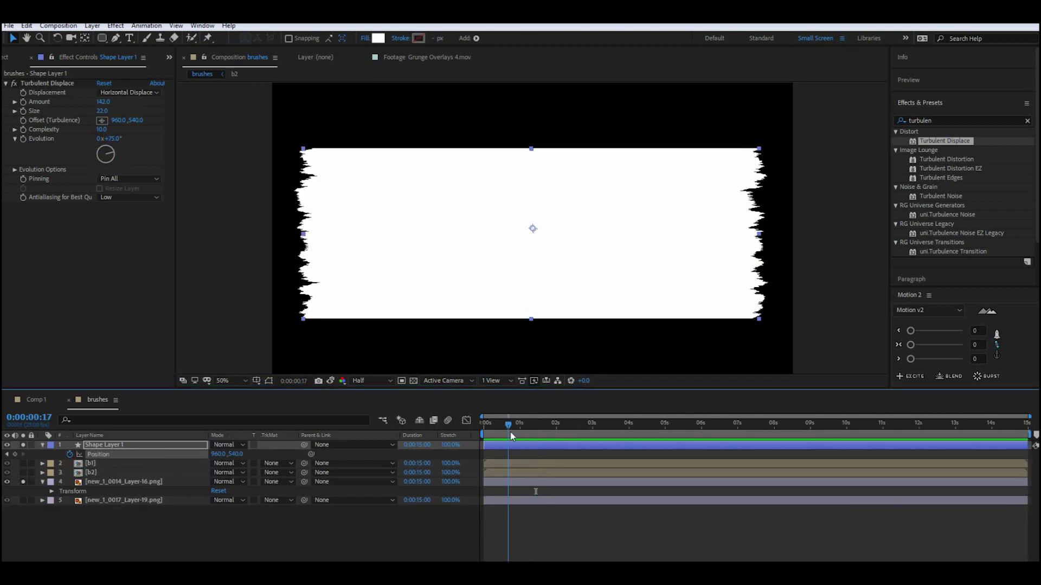
pyautogui.click(505, 425)
pyautogui.moveTo(221, 455); pyautogui.dragTo(326, 458)
pyautogui.moveTo(515, 467); pyautogui.dragTo(480, 452)
pyautogui.rightClick(484, 455)
pyautogui.moveTo(534, 446)
pyautogui.click(635, 482)
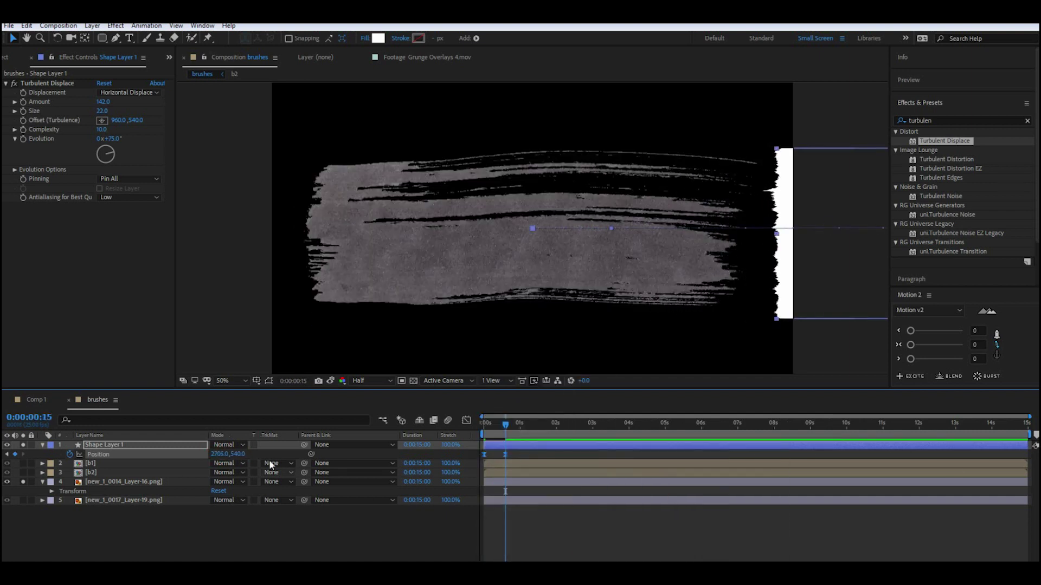
# Adjust the easing curve of the shape's position keyframes in the graph editor and return to the composition's start.
pyautogui.click(466, 421)
pyautogui.moveTo(499, 539); pyautogui.dragTo(484, 539)
pyautogui.click(467, 420)
pyautogui.press('Home')
# Place the shape above new_1_0014_Layer-16.png, use it as the brush's track matte and pre-compose both as b3.
pyautogui.moveTo(108, 444); pyautogui.dragTo(108, 478)
pyautogui.click(276, 482)
pyautogui.click(410, 522)
pyautogui.keyDown('shift'); pyautogui.click(130, 481); pyautogui.keyUp('shift')
pyautogui.rightClick(132, 473)
pyautogui.click(163, 413)
pyautogui.click(644, 379)
# Narrow the new_1_0017_Layer-19.png brush image within the frame and draw a rectangle shape covering its stroke.
pyautogui.click(342, 305)
pyautogui.moveTo(236, 229); pyautogui.dragTo(286, 229)
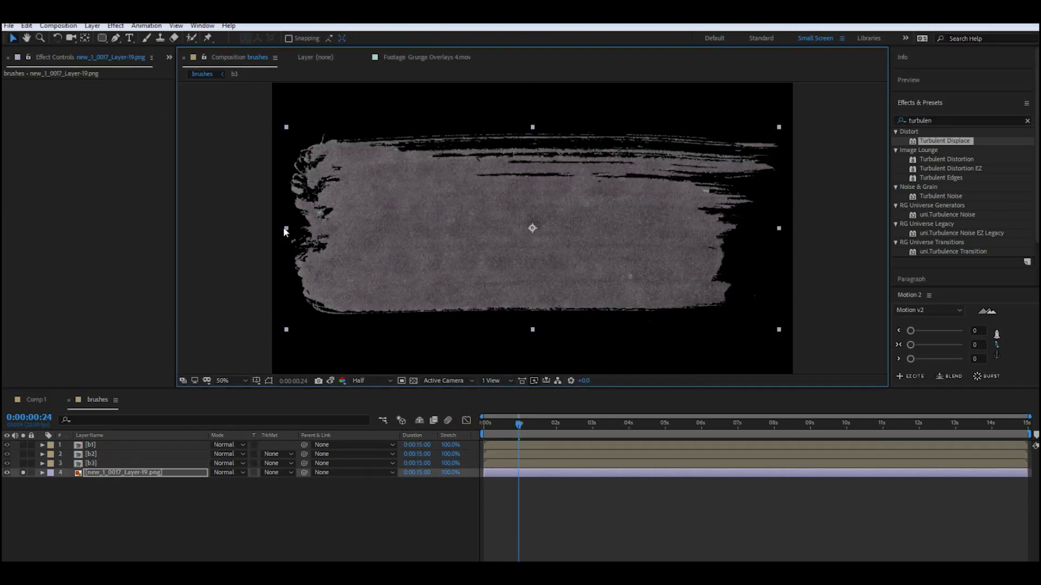
pyautogui.click(260, 517)
pyautogui.press('q')
pyautogui.moveTo(286, 128); pyautogui.dragTo(780, 335)
# Apply Turbulent Displace to the new rectangle with Horizontal Displacement, amount -165, size 25 and complexity 10.
pyautogui.doubleClick(967, 143)
pyautogui.click(129, 93)
pyautogui.click(129, 198)
pyautogui.click(100, 129)
pyautogui.write('10')
pyautogui.press('Return')
pyautogui.press('v')
pyautogui.moveTo(102, 112); pyautogui.dragTo(49, 121)
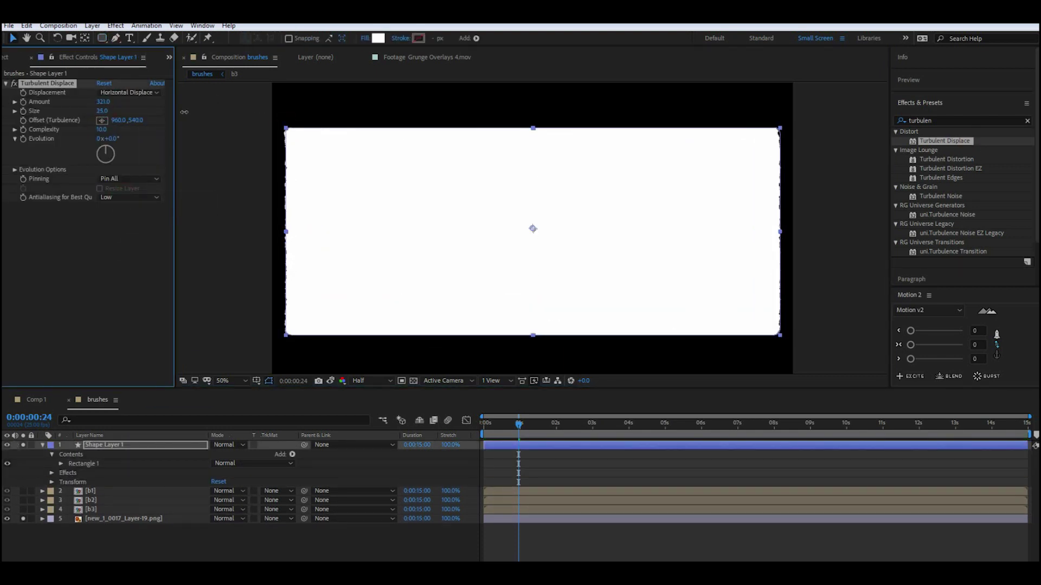
pyautogui.moveTo(259, 111); pyautogui.dragTo(3, 111)
pyautogui.click(109, 254)
# Keyframe the shape's position from 0 to 13 frames with easing, sliding it right to X 2889, and place it above new_1_0017_Layer-19.png.
pyautogui.click(269, 381)
pyautogui.press('p')
pyautogui.click(70, 454)
pyautogui.moveTo(520, 455); pyautogui.dragTo(493, 460)
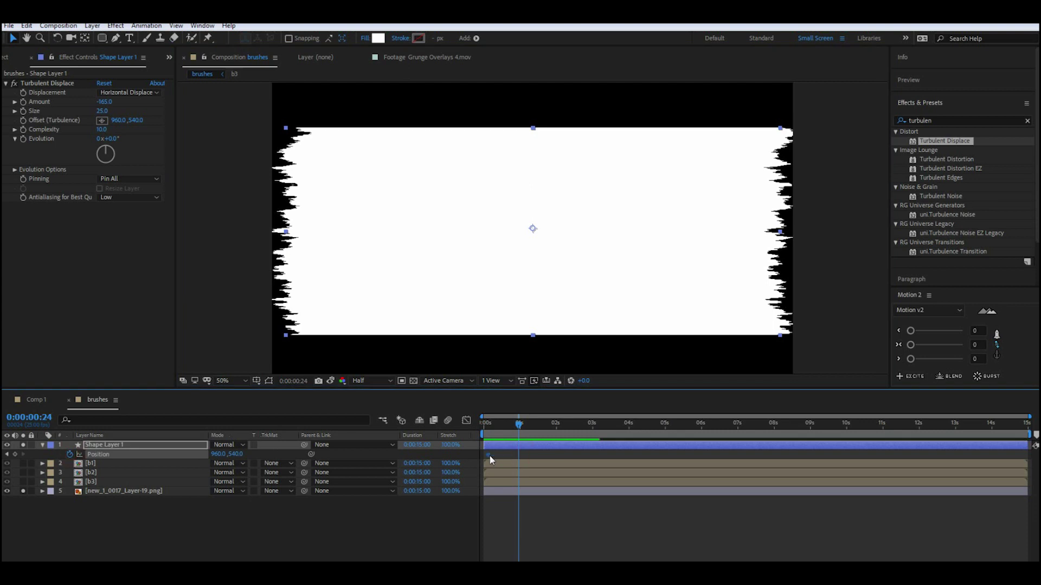
pyautogui.moveTo(217, 454); pyautogui.dragTo(441, 456)
pyautogui.moveTo(552, 531); pyautogui.dragTo(484, 451)
pyautogui.rightClick(485, 454)
pyautogui.moveTo(536, 447)
pyautogui.click(646, 495)
pyautogui.moveTo(105, 445); pyautogui.dragTo(122, 484)
pyautogui.rightClick(124, 475)
pyautogui.click(179, 425)
pyautogui.write('b4')
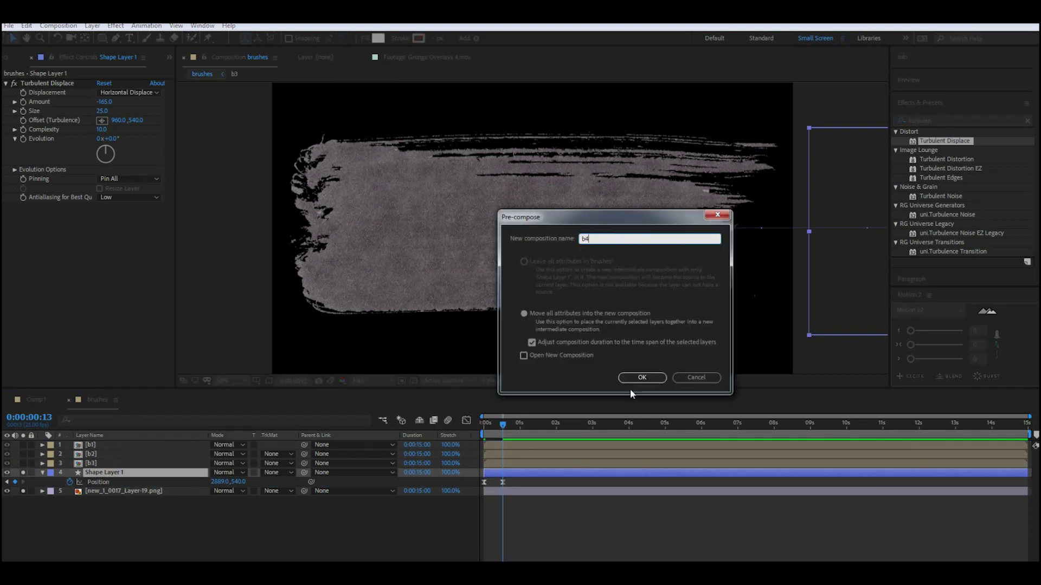
pyautogui.press('Return')
pyautogui.hotkey('ctrl', 'z')
pyautogui.keyDown('shift'); pyautogui.click(161, 483); pyautogui.keyUp('shift')
pyautogui.hotkey('ctrl', 'shift', 'c')
pyautogui.write('b')
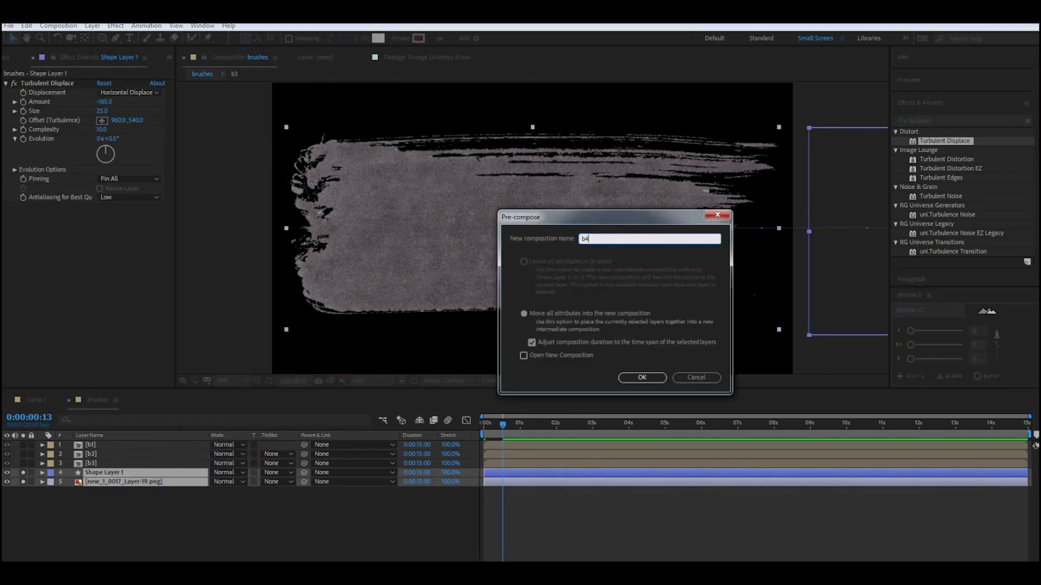
pyautogui.write('4')
pyautogui.click(663, 378)
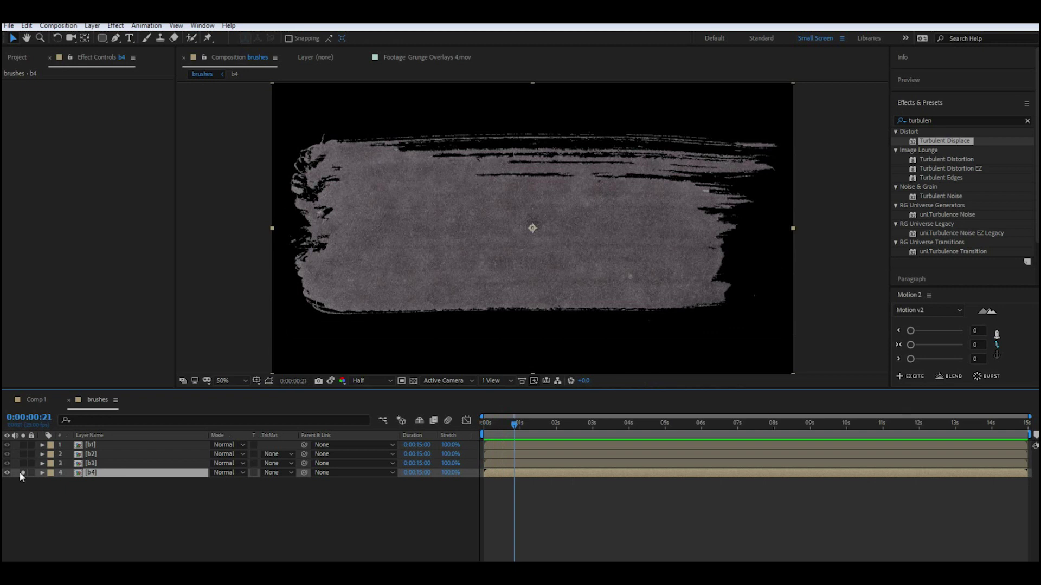
pyautogui.hotkey('ctrl', 'z')
# Use the shape as the track matte for new_1_0017_Layer-19.png and pre-compose both layers as b4.
pyautogui.click(277, 482)
pyautogui.click(285, 523)
pyautogui.rightClick(146, 473)
pyautogui.click(182, 425)
pyautogui.write('b4')
pyautogui.click(655, 378)
# Preview the four brush compositions together from the start and view b1 and b2 individually.
pyautogui.moveTo(500, 425)
pyautogui.mouseDown()
pyautogui.moveTo(482, 444)
pyautogui.moveTo(527, 407)
pyautogui.moveTo(471, 435)
pyautogui.mouseUp()
pyautogui.click(270, 531)
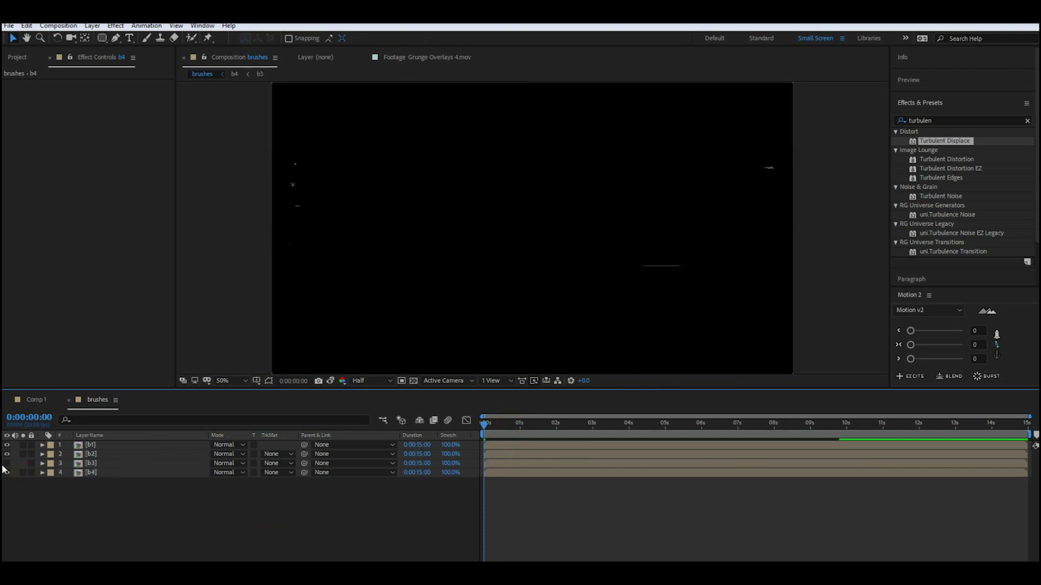
pyautogui.press('space')
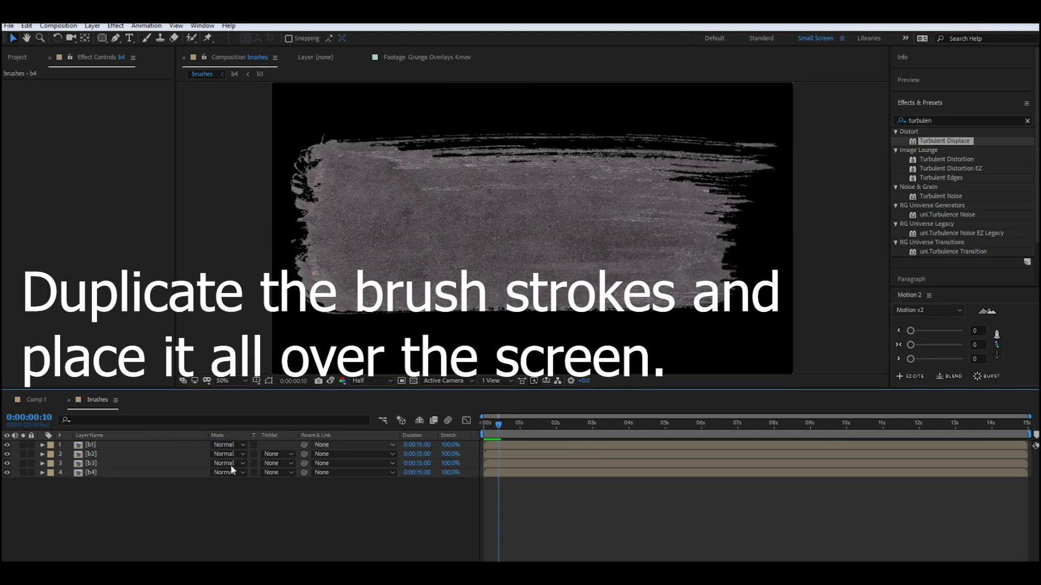
pyautogui.click(23, 445)
pyautogui.click(23, 445)
pyautogui.click(22, 455)
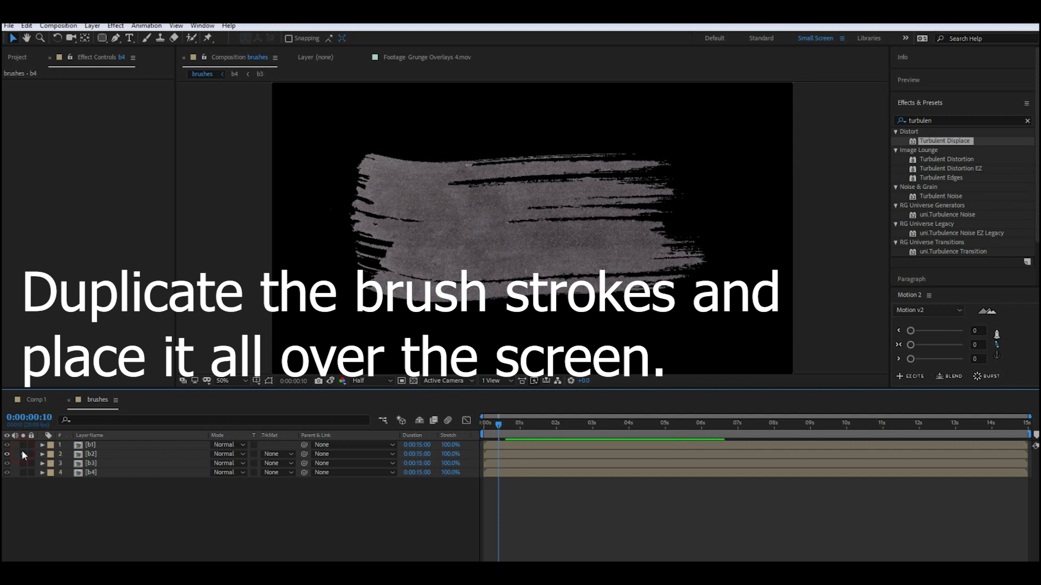
pyautogui.click(23, 455)
# Solo b3, move it to the frame's lower left, then duplicate it and place the copy at the lower right.
pyautogui.click(22, 464)
pyautogui.moveTo(544, 295); pyautogui.dragTo(494, 385)
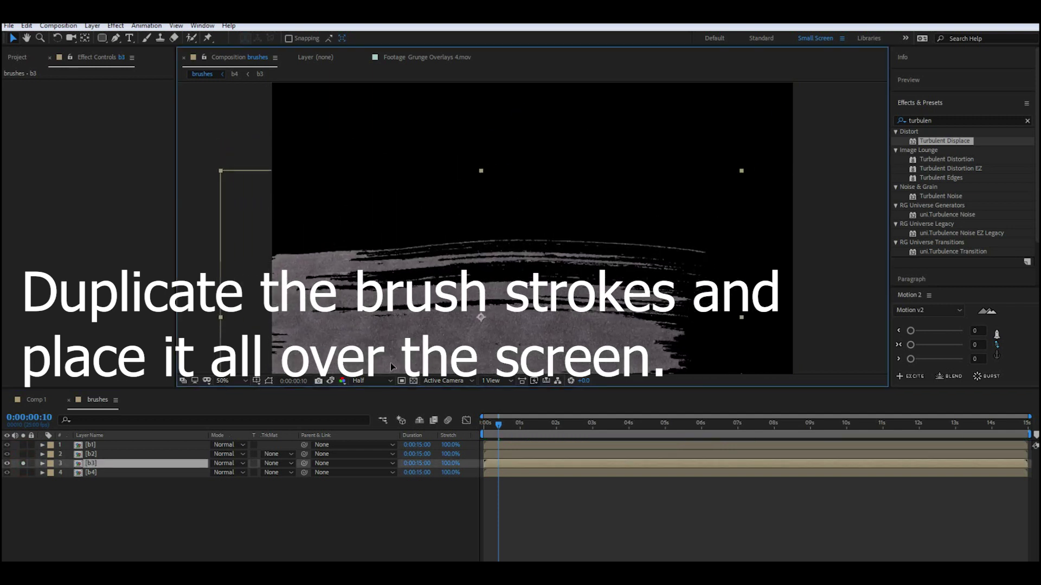
pyautogui.hotkey('ctrl', 'd')
pyautogui.moveTo(379, 355); pyautogui.dragTo(576, 343)
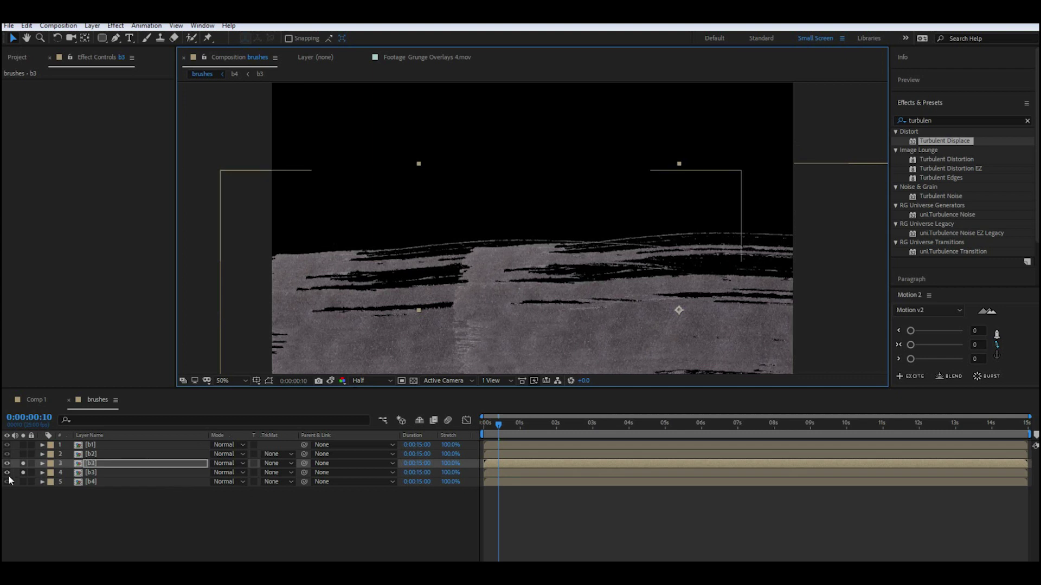
# Solo b4, duplicate it and place one copy across the upper left of the frame.
pyautogui.moveTo(23, 473); pyautogui.dragTo(23, 464)
pyautogui.click(22, 482)
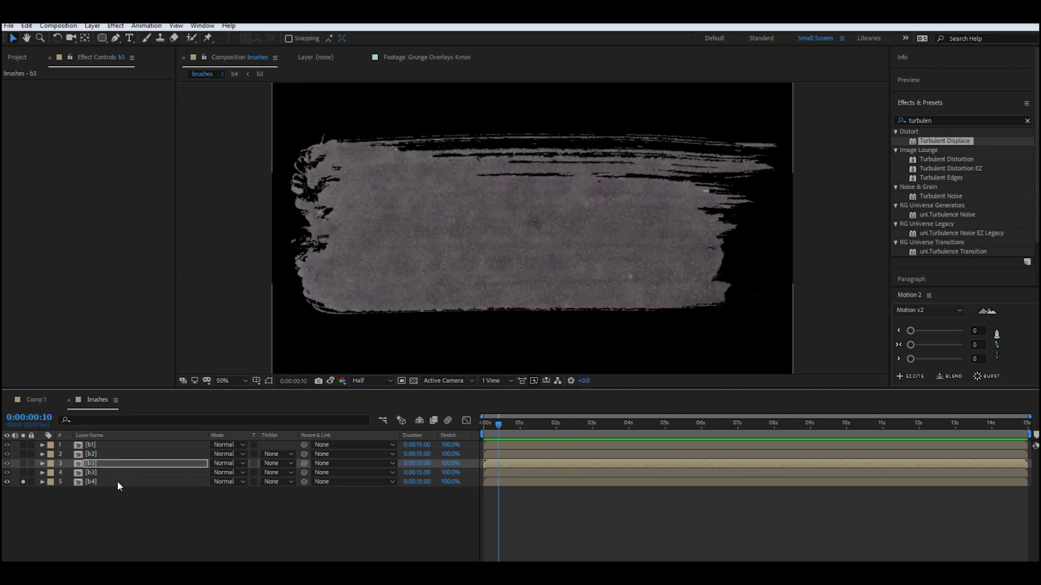
pyautogui.click(117, 481)
pyautogui.hotkey('ctrl', 'd')
pyautogui.moveTo(473, 255)
pyautogui.mouseDown()
pyautogui.moveTo(431, 183)
pyautogui.moveTo(441, 180)
pyautogui.mouseUp()
# Rotate the lower b4 copy 97° and position it along the frame's right side, then unsolo both b4 layers.
pyautogui.click(143, 493)
pyautogui.moveTo(493, 269)
pyautogui.mouseDown()
pyautogui.moveTo(799, 172)
pyautogui.moveTo(802, 209)
pyautogui.moveTo(819, 235)
pyautogui.mouseUp()
pyautogui.moveTo(229, 503); pyautogui.dragTo(278, 500)
pyautogui.moveTo(779, 248)
pyautogui.mouseDown()
pyautogui.moveTo(766, 261)
pyautogui.moveTo(640, 287)
pyautogui.moveTo(653, 296)
pyautogui.mouseUp()
pyautogui.press('space')
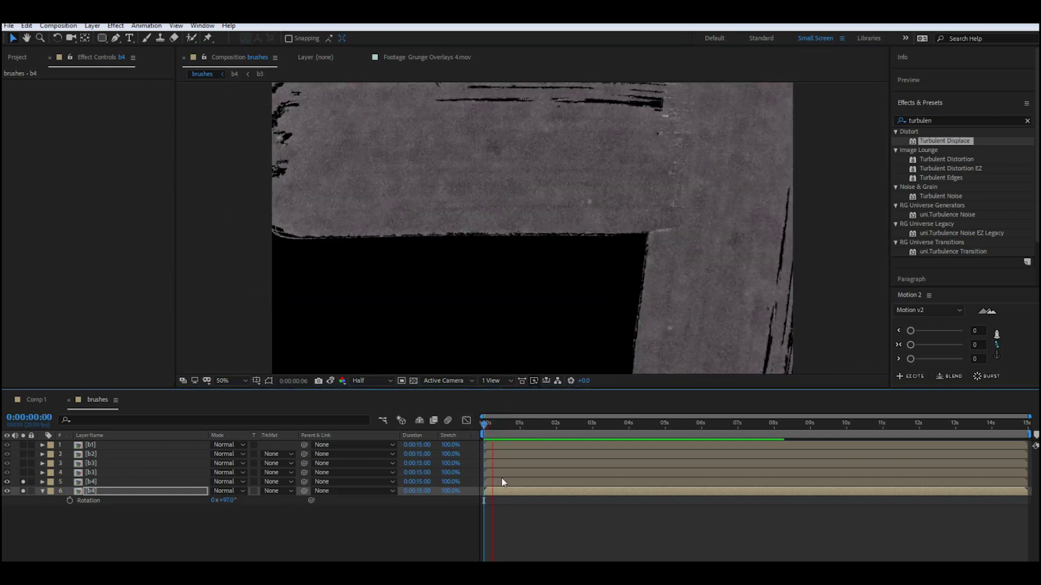
pyautogui.moveTo(23, 491); pyautogui.dragTo(22, 482)
# Preview the combined brush-stroke animation in the brushes composition.
pyautogui.moveTo(523, 426); pyautogui.dragTo(392, 550)
pyautogui.press('space')
pyautogui.press('space')
pyautogui.press('space')
pyautogui.press('space')
pyautogui.moveTo(530, 425); pyautogui.dragTo(512, 445)
pyautogui.press('space')
pyautogui.press('space')
# Stagger the start times of the brush layers in the brushes composition and play the result from the start.
pyautogui.click(497, 446)
pyautogui.click(506, 456)
pyautogui.click(509, 472)
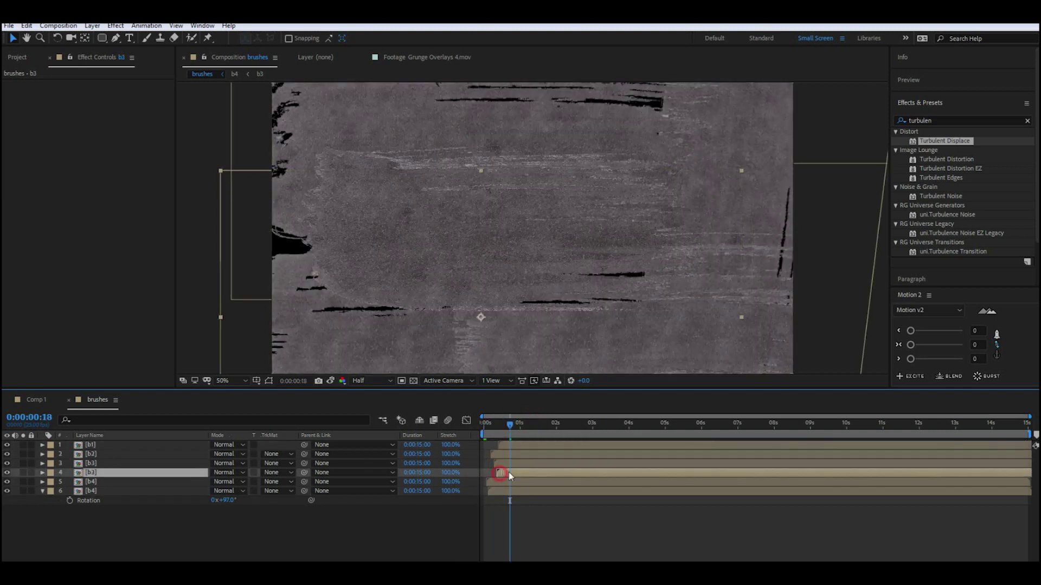
pyautogui.click(504, 484)
pyautogui.moveTo(504, 484); pyautogui.dragTo(510, 493)
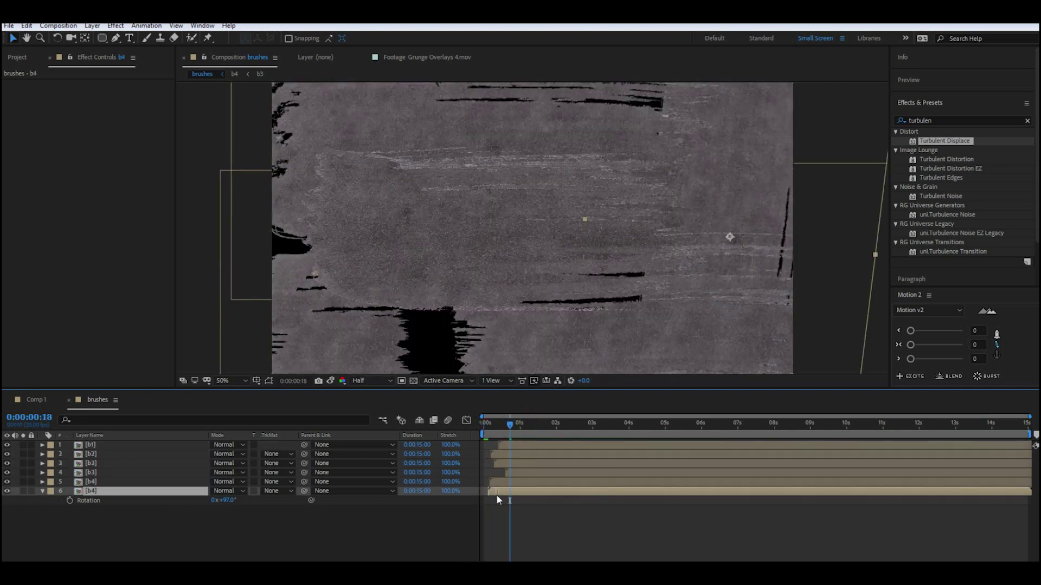
pyautogui.click(483, 434)
pyautogui.press('space')
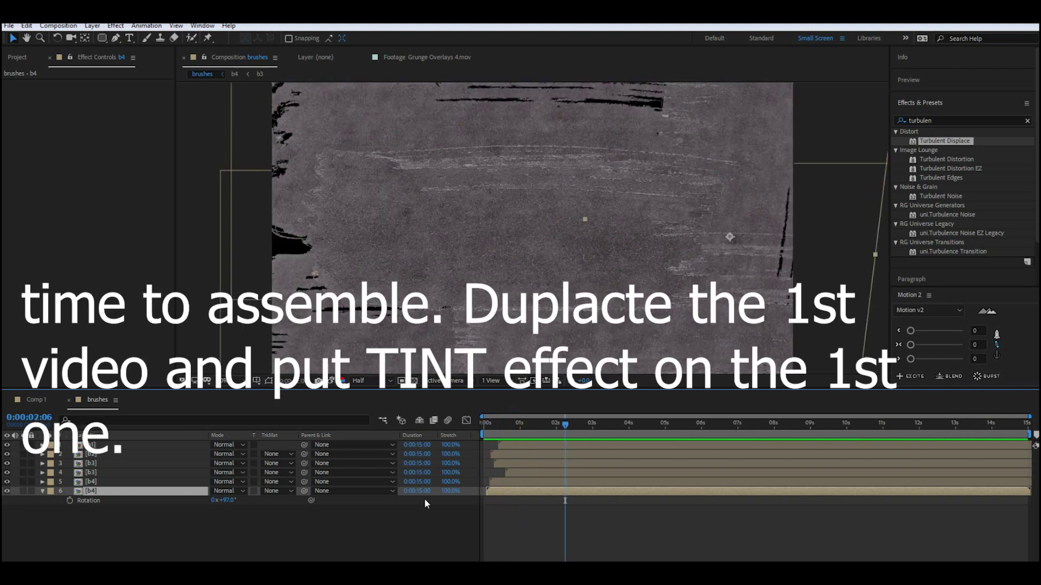
# Move the brushes composition out of the Brushes folder to the project's root level.
pyautogui.click(36, 399)
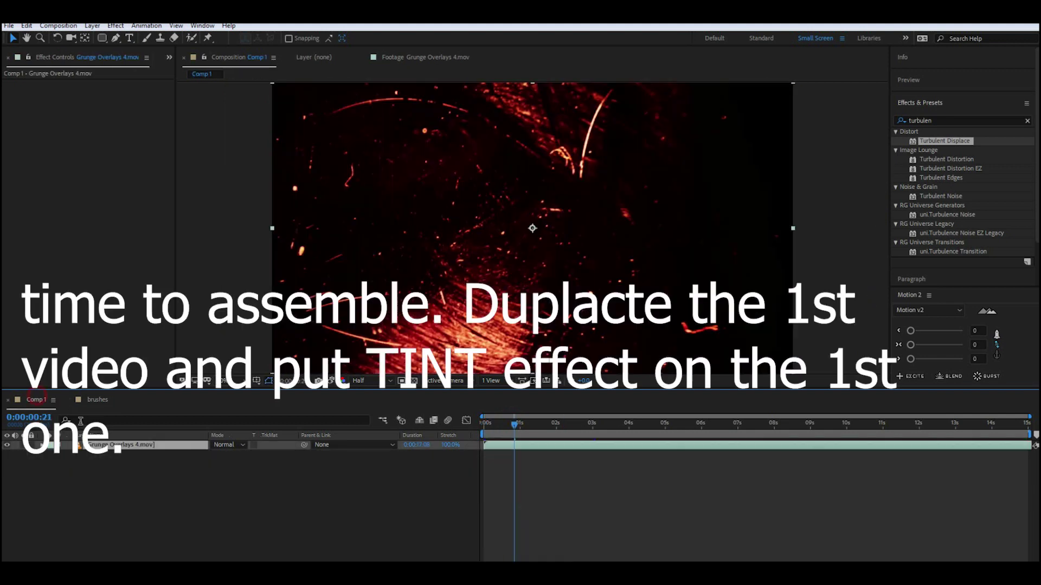
pyautogui.click(169, 57)
pyautogui.click(184, 70)
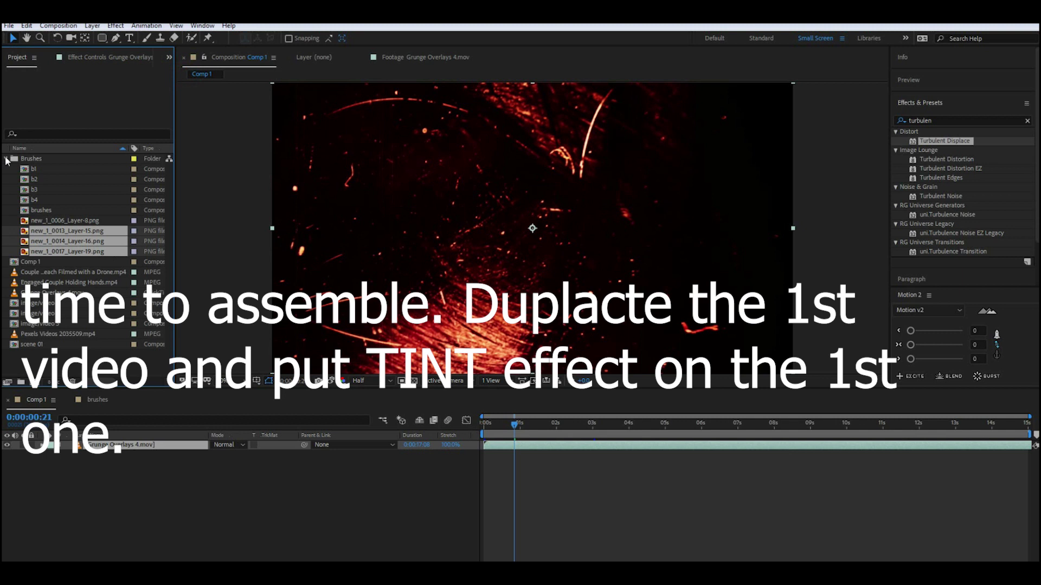
pyautogui.moveTo(46, 210); pyautogui.dragTo(55, 344)
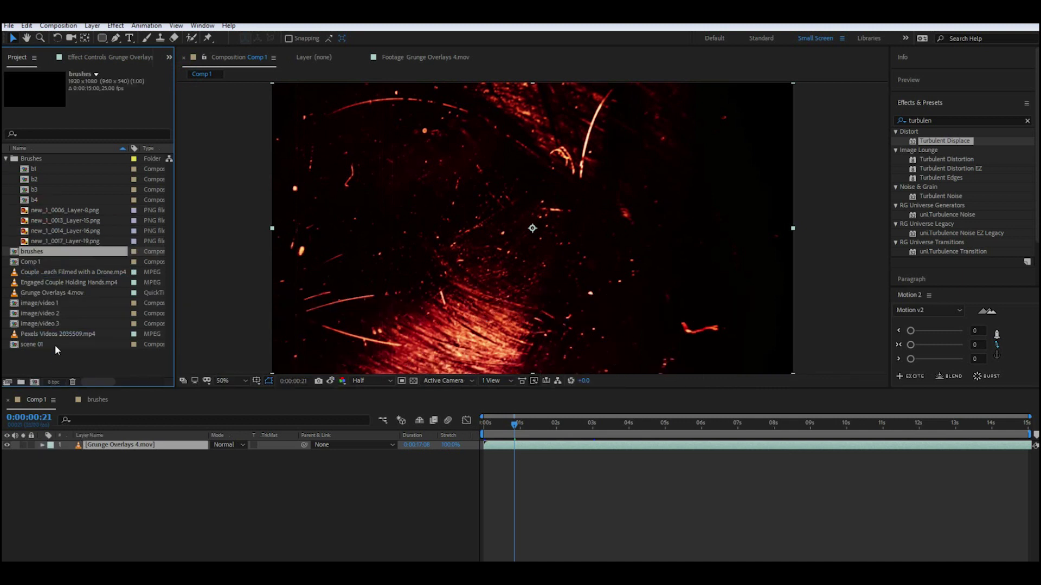
# In scene 01, add the brushes composition beneath the image/video 1 layer and duplicate image/video 1.
pyautogui.doubleClick(55, 345)
pyautogui.moveTo(36, 260)
pyautogui.mouseDown()
pyautogui.moveTo(132, 485)
pyautogui.moveTo(139, 455)
pyautogui.mouseUp()
pyautogui.click(139, 446)
pyautogui.hotkey('ctrl', 'd')
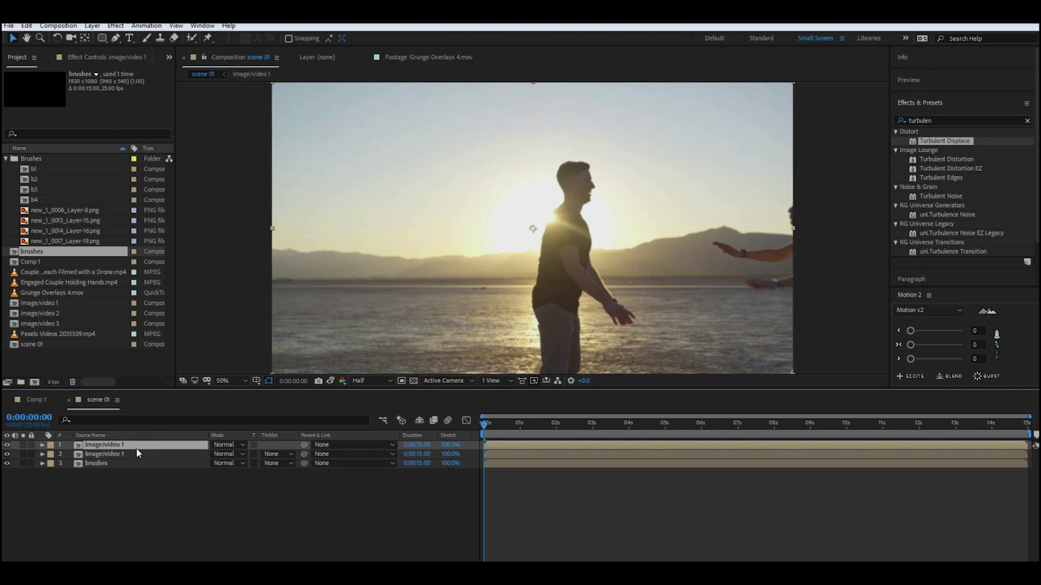
# Apply the Tint effect to the lower image/video 1 layer, soloing it while checking the effect.
pyautogui.click(946, 122)
pyautogui.click(22, 455)
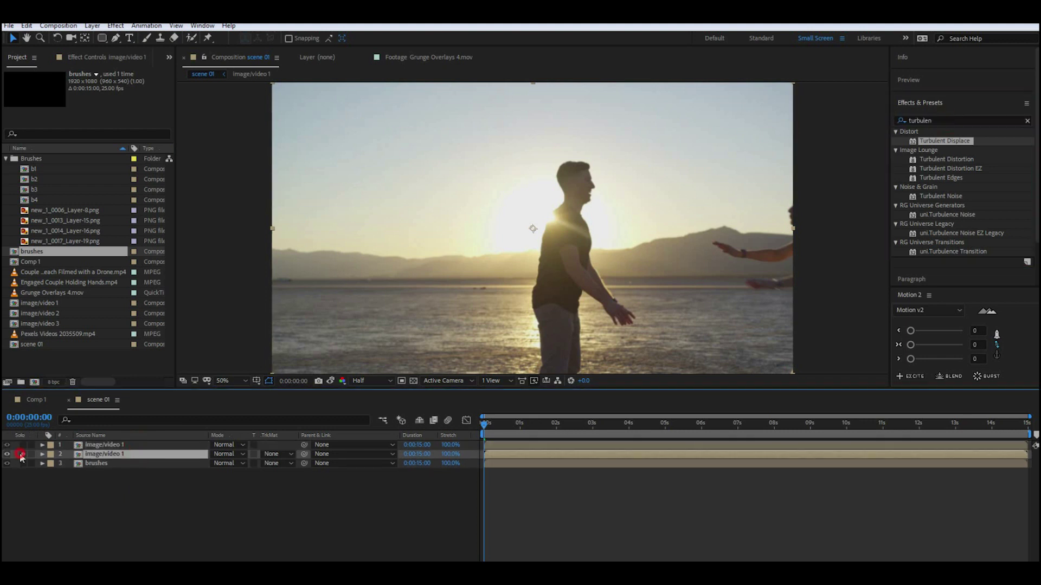
pyautogui.doubleClick(962, 118)
pyautogui.write('tint')
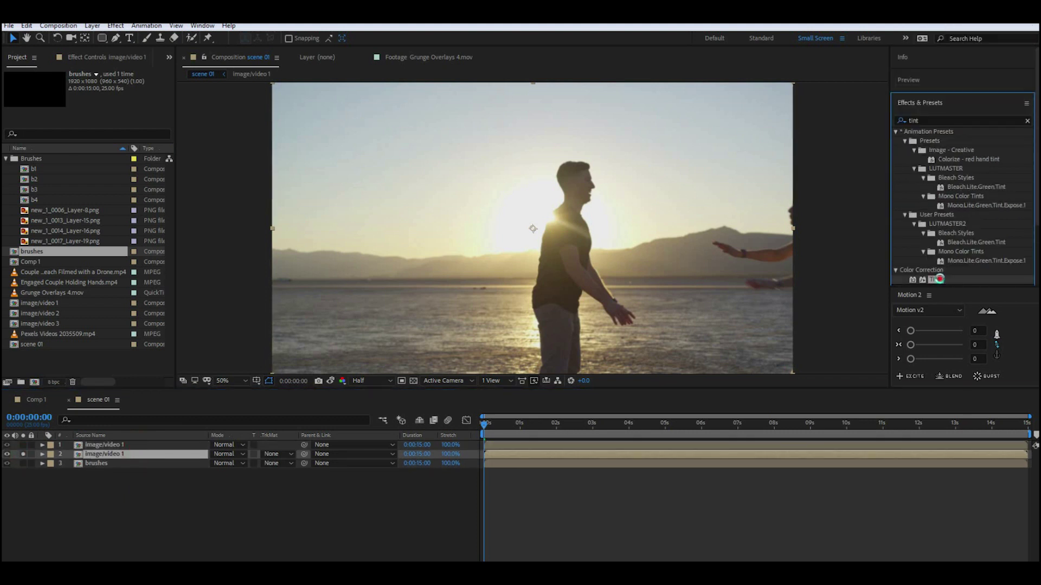
pyautogui.doubleClick(937, 280)
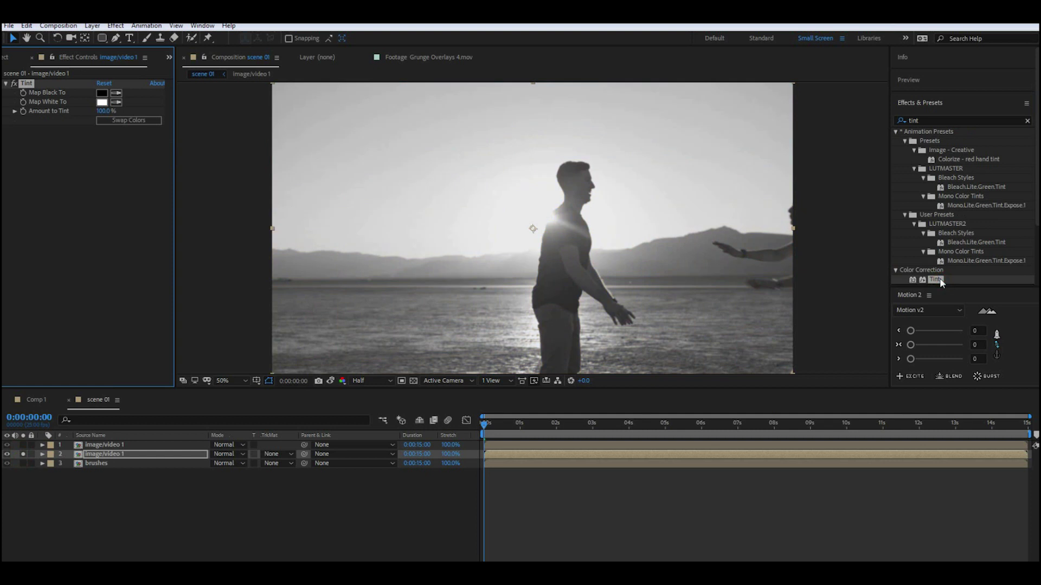
pyautogui.click(23, 456)
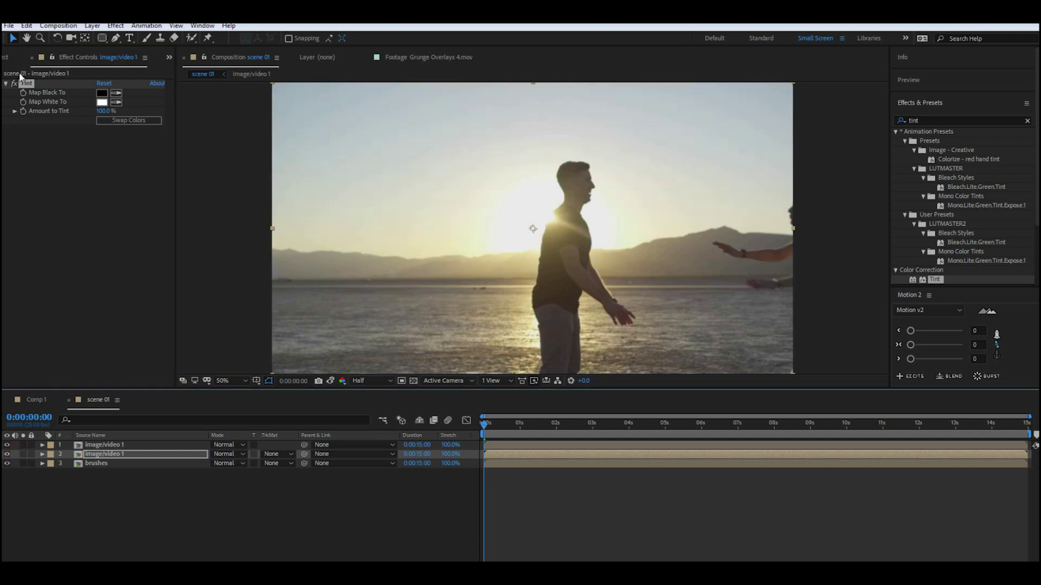
# Create a new HDTV 1080 25 composition named matte with a 15-second duration.
pyautogui.click(5, 59)
pyautogui.click(35, 383)
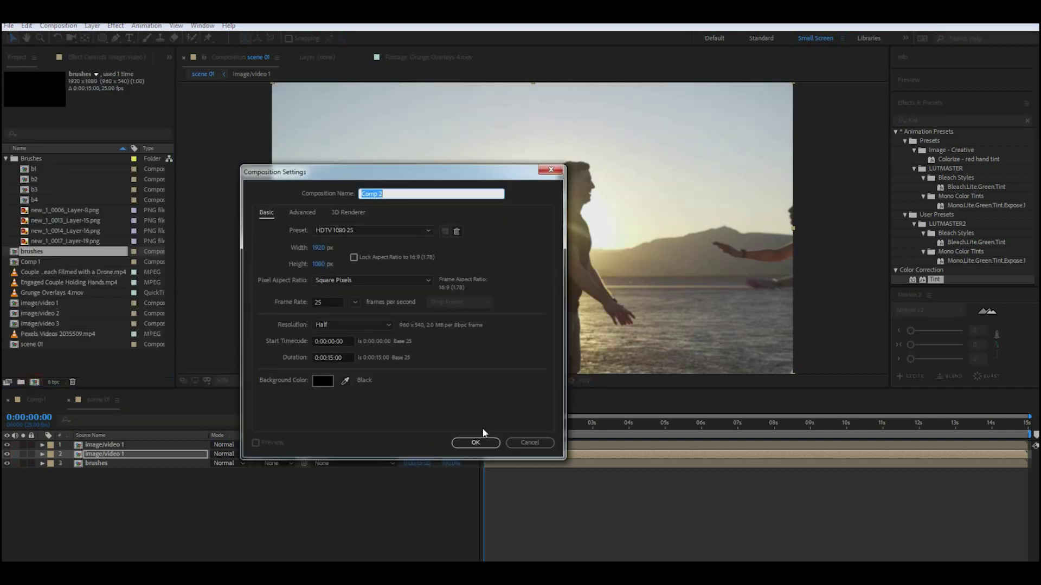
pyautogui.write('matte')
pyautogui.click(476, 442)
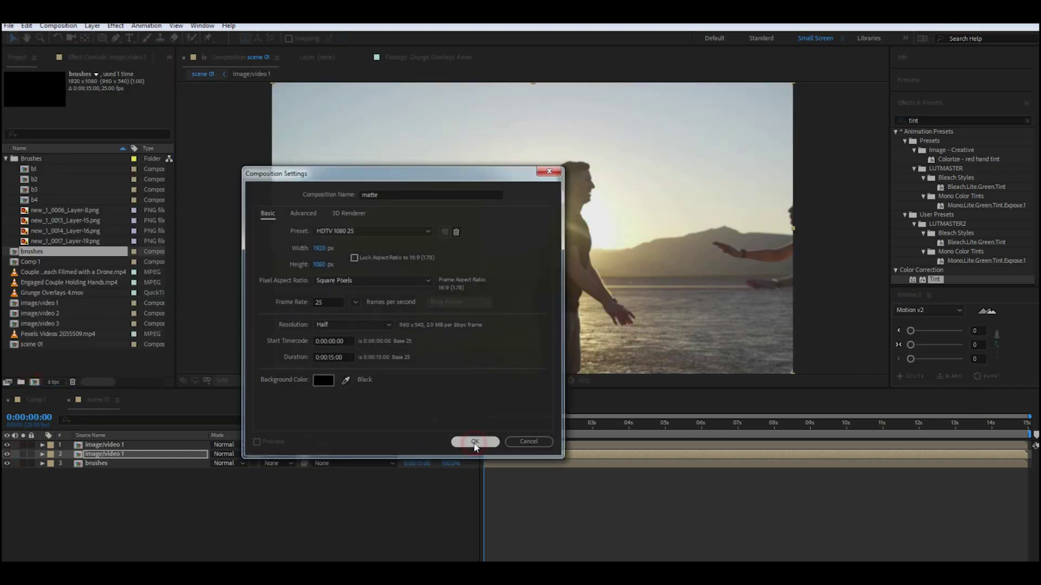
# Set the Rectangle tool's stroke to near-white RGB 249, 249, 249 with a 9 px width.
pyautogui.click(102, 38)
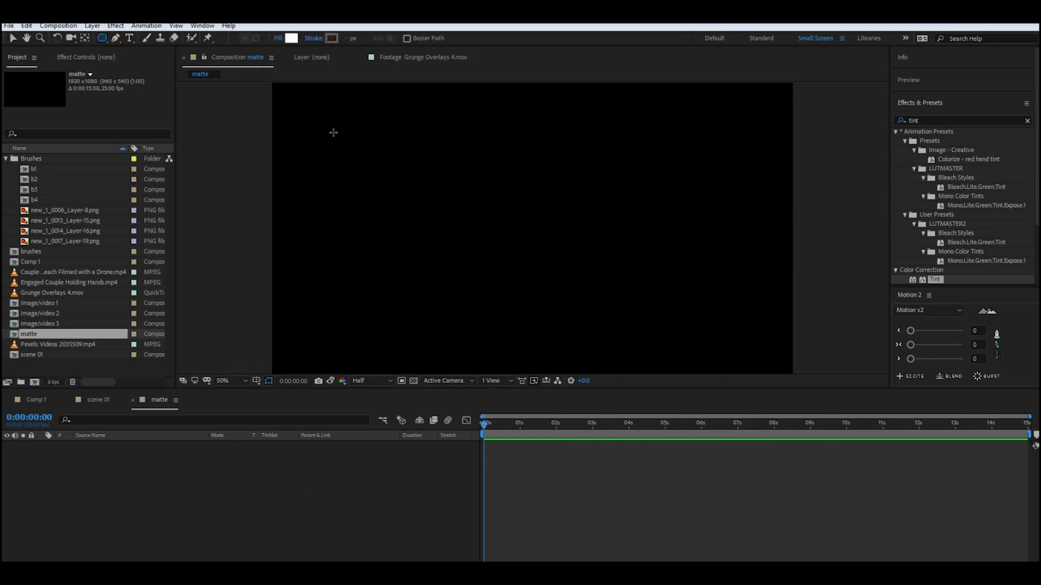
pyautogui.click(332, 38)
pyautogui.click(255, 200)
pyautogui.click(331, 38)
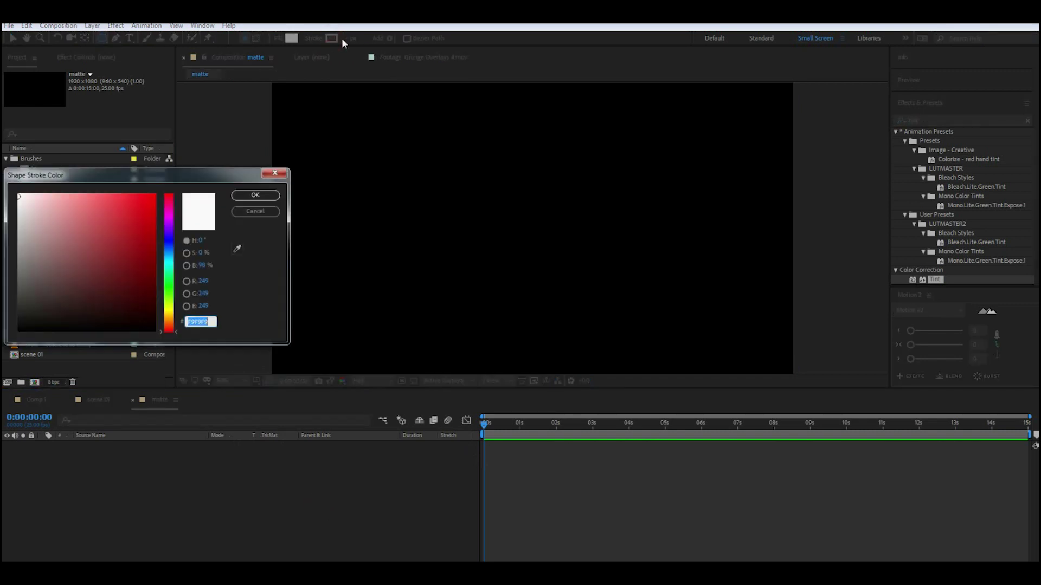
pyautogui.click(260, 193)
pyautogui.click(346, 39)
# Show the proportional grid, draw a centred rounded rectangle aligned to its lines and set the shape's fill to none.
pyautogui.click(256, 380)
pyautogui.click(266, 405)
pyautogui.moveTo(337, 130)
pyautogui.mouseDown()
pyautogui.moveTo(441, 135)
pyautogui.moveTo(717, 300)
pyautogui.moveTo(727, 325)
pyautogui.mouseUp()
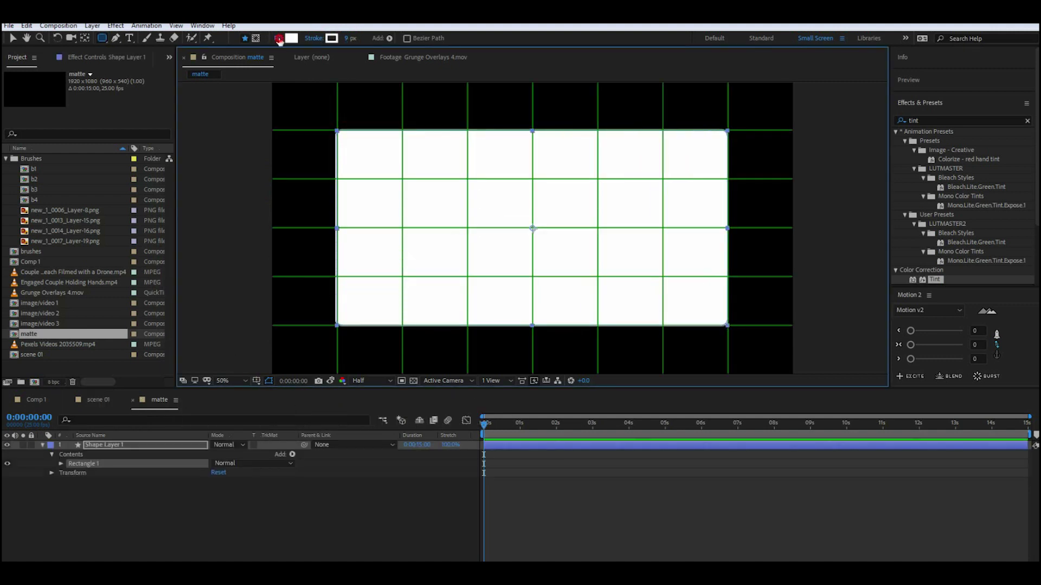
pyautogui.click(278, 38)
pyautogui.click(467, 264)
pyautogui.click(495, 326)
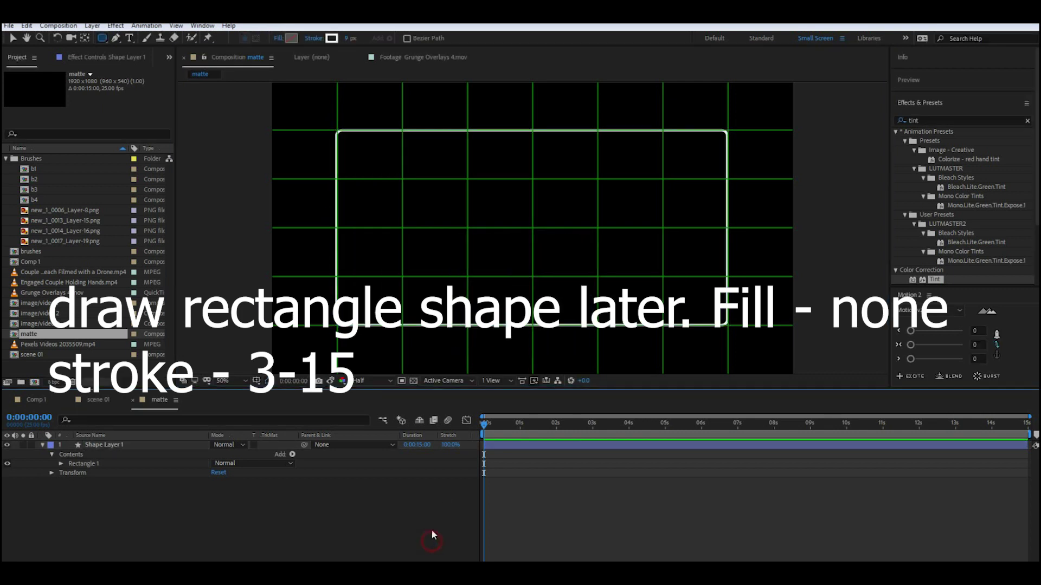
# Create a project folder named pic/vid and move the image/video 1, 2 and 3 compositions into it.
pyautogui.click(113, 399)
pyautogui.click(6, 158)
pyautogui.rightClick(85, 343)
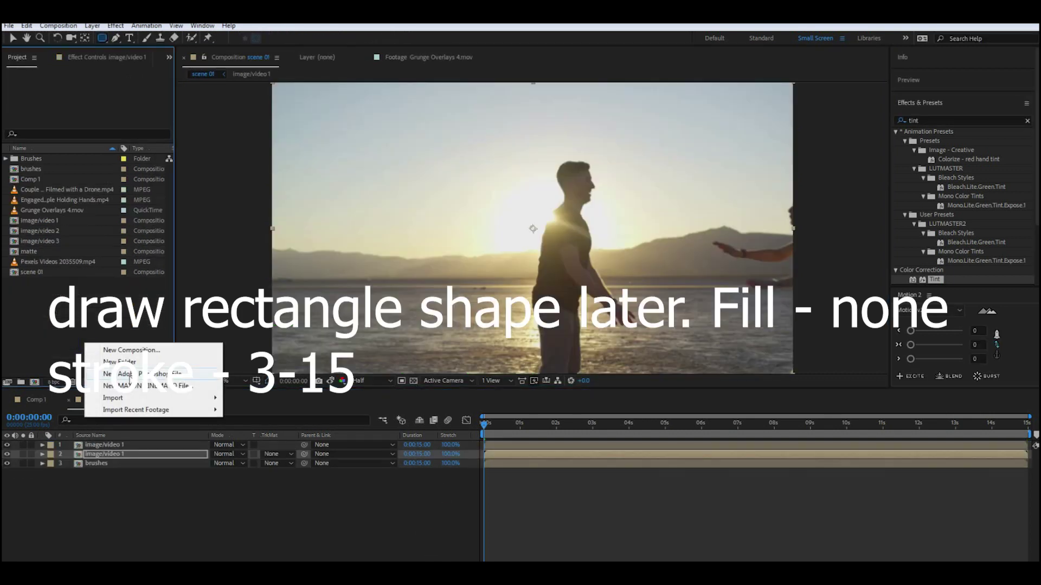
pyautogui.click(21, 383)
pyautogui.write('pic/vid')
pyautogui.press('Return')
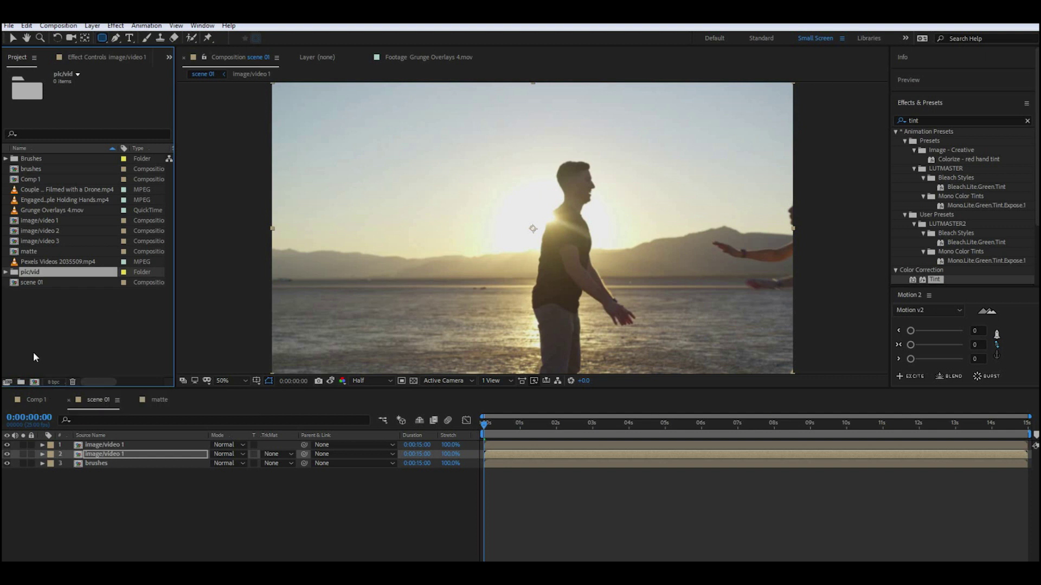
pyautogui.click(49, 220)
pyautogui.keyDown('shift'); pyautogui.click(52, 240); pyautogui.keyUp('shift')
pyautogui.moveTo(52, 240); pyautogui.dragTo(30, 271)
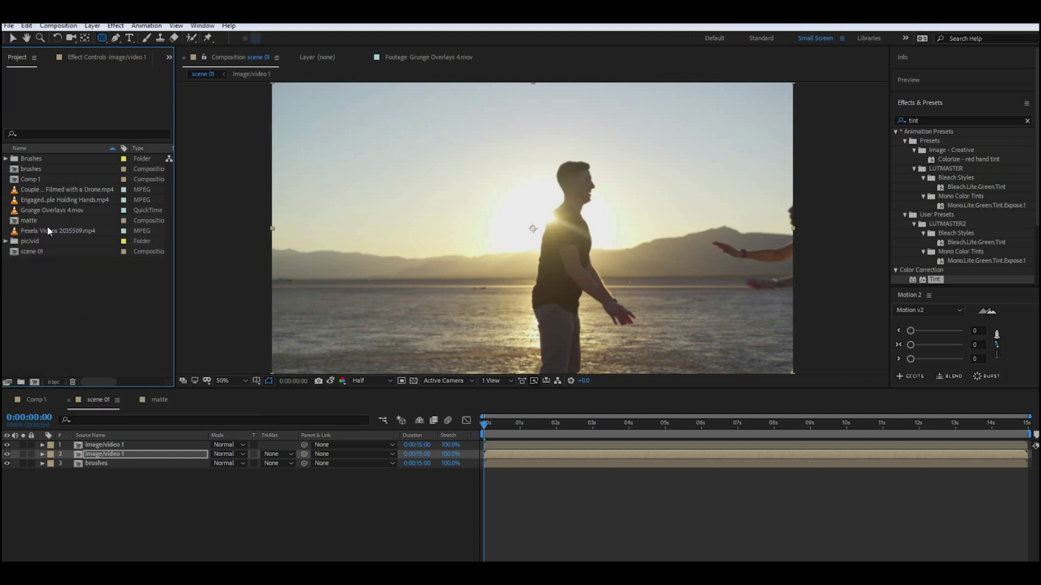
# Duplicate the matte composition and fill the copy's rounded rectangle with solid white.
pyautogui.click(29, 221)
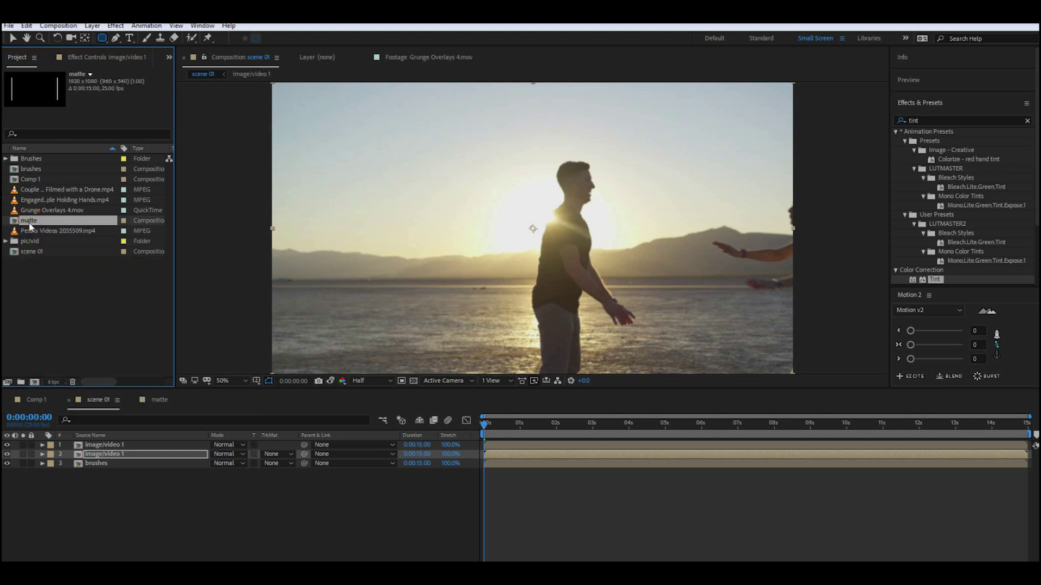
pyautogui.rightClick(30, 227)
pyautogui.click(33, 332)
pyautogui.doubleClick(41, 230)
pyautogui.click(289, 39)
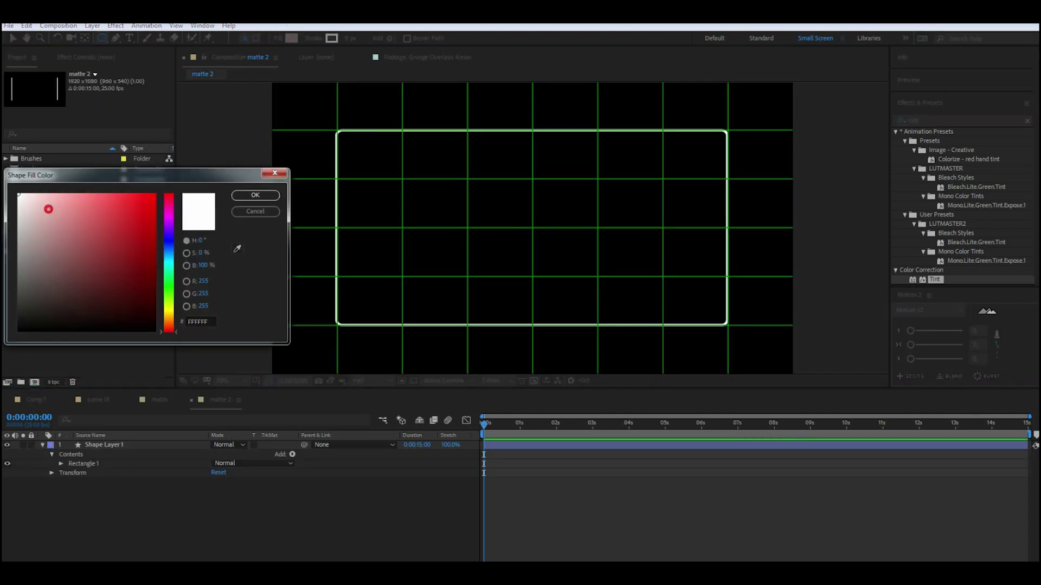
pyautogui.click(256, 196)
pyautogui.click(108, 445)
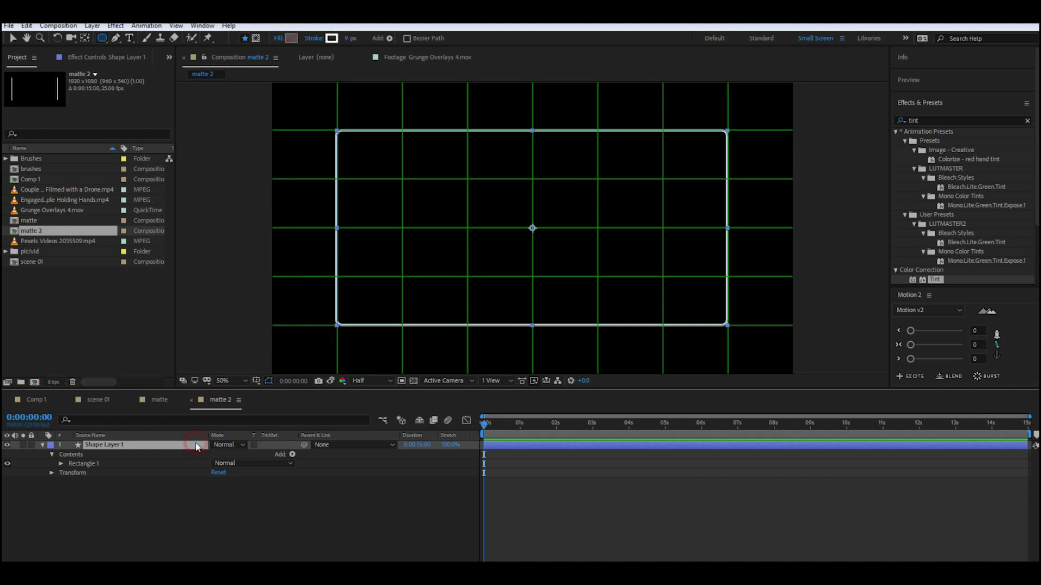
pyautogui.click(292, 38)
pyautogui.click(249, 198)
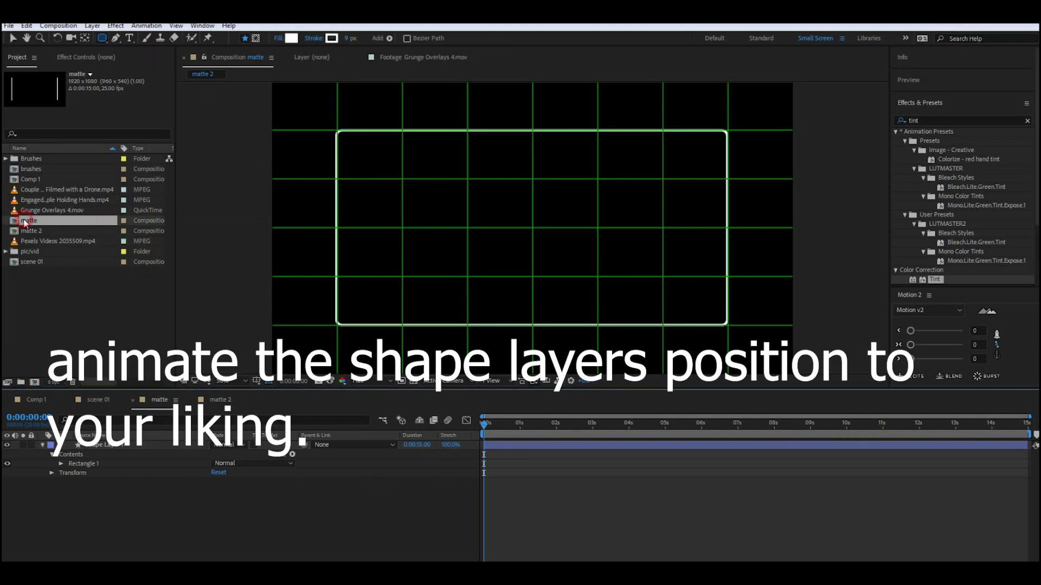
pyautogui.click(350, 38)
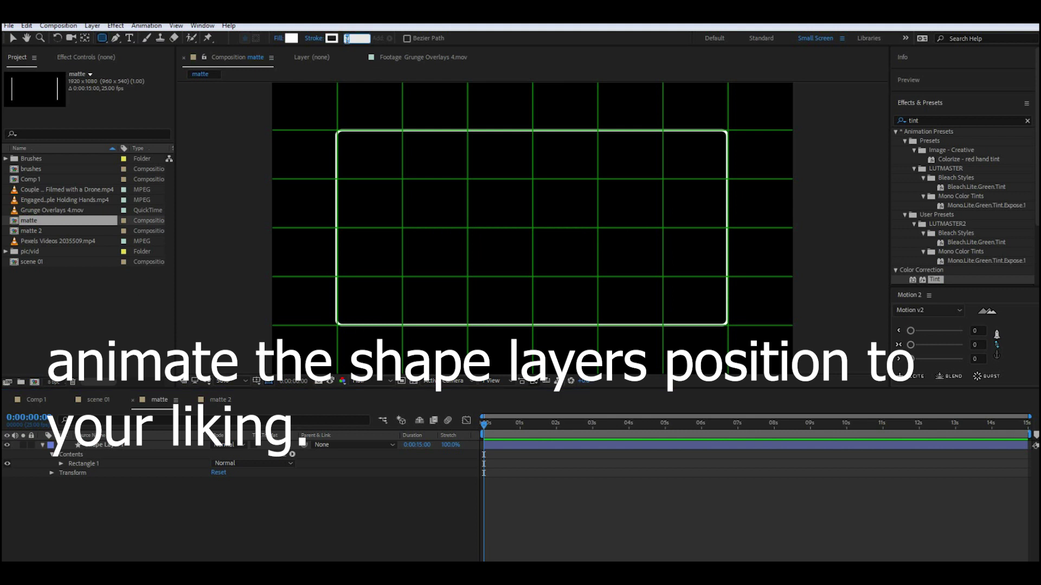
pyautogui.click(321, 57)
pyautogui.click(100, 399)
pyautogui.click(218, 401)
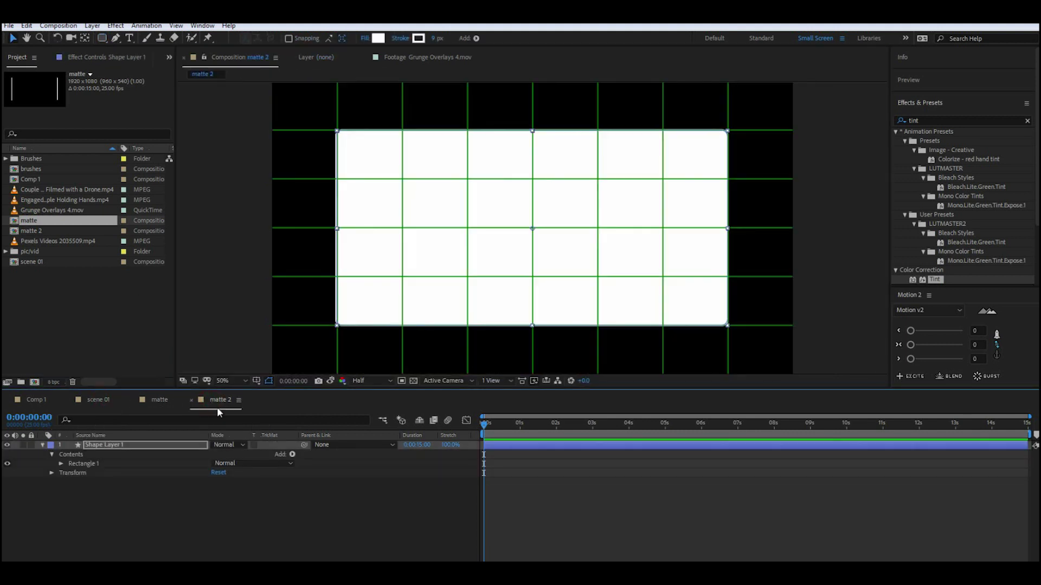
pyautogui.click(118, 324)
# Review the scene 01 footage at about 3 and 9 seconds.
pyautogui.click(99, 400)
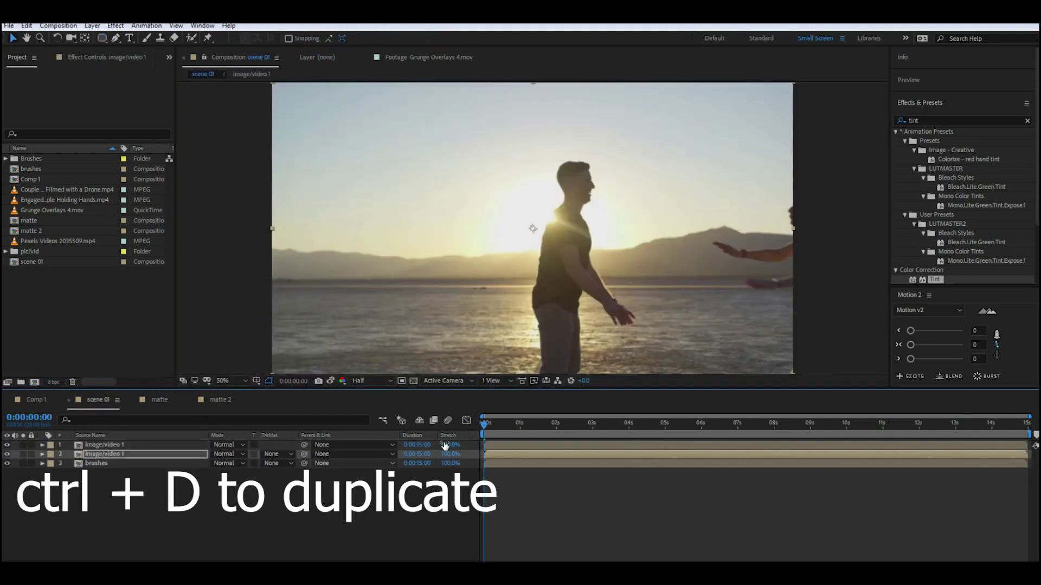
pyautogui.moveTo(525, 422); pyautogui.dragTo(607, 450)
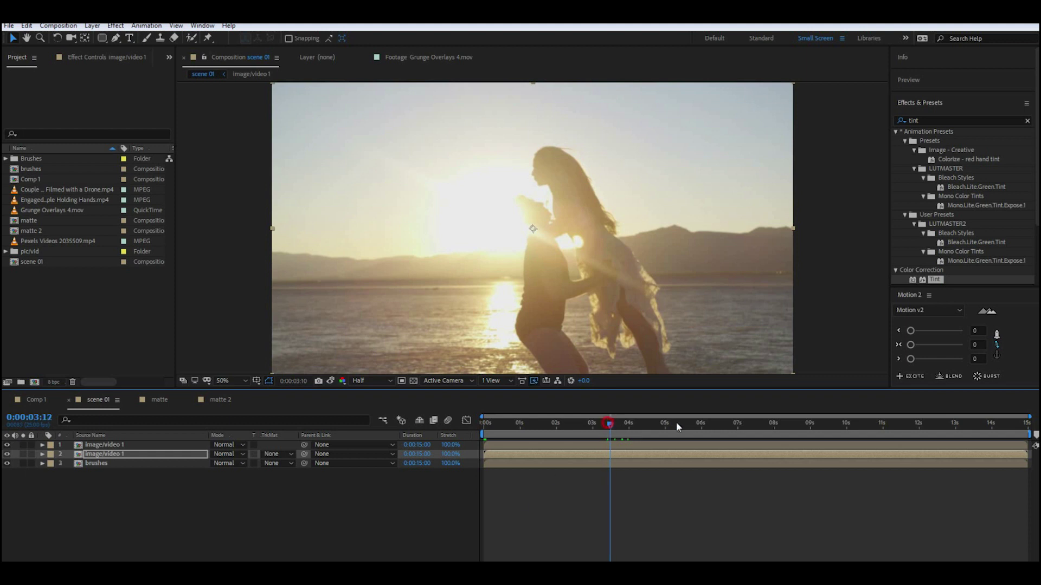
pyautogui.click(818, 425)
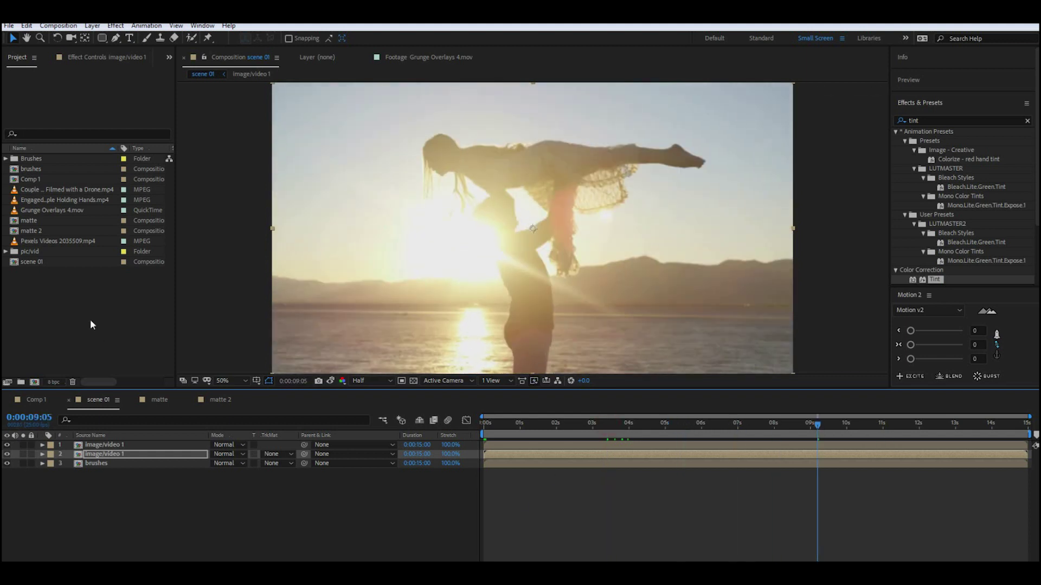
# Open the matte composition and delete the duplicate matte 2 composition from the project.
pyautogui.click(71, 324)
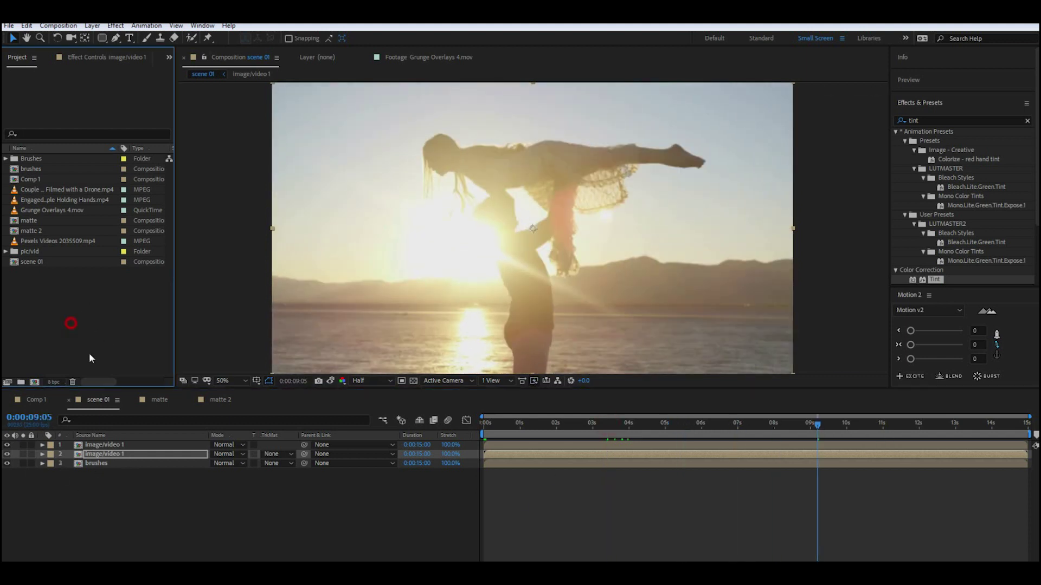
pyautogui.doubleClick(39, 220)
pyautogui.click(54, 231)
pyautogui.press('Delete')
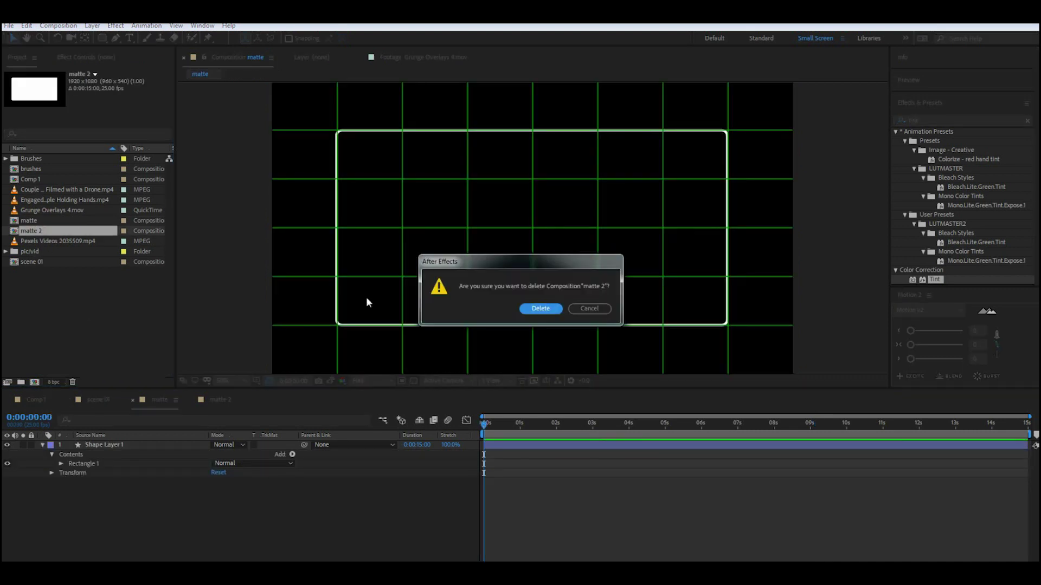
pyautogui.click(538, 307)
# Keyframe the rectangle layer's position at 0 s and at 2 s, moving it horizontally to about X 2427 in the second keyframe.
pyautogui.click(79, 457)
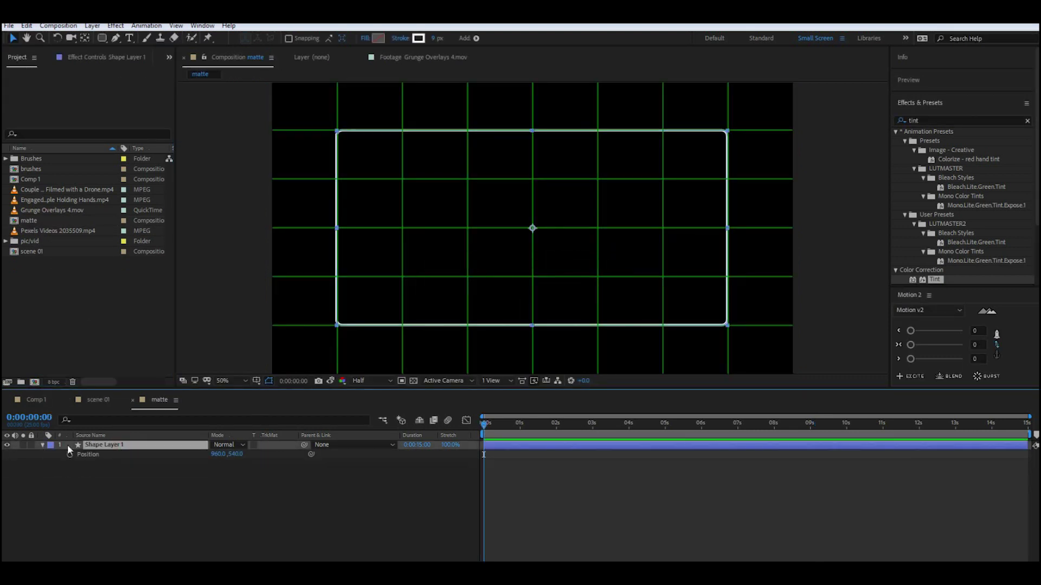
pyautogui.press('p')
pyautogui.click(546, 425)
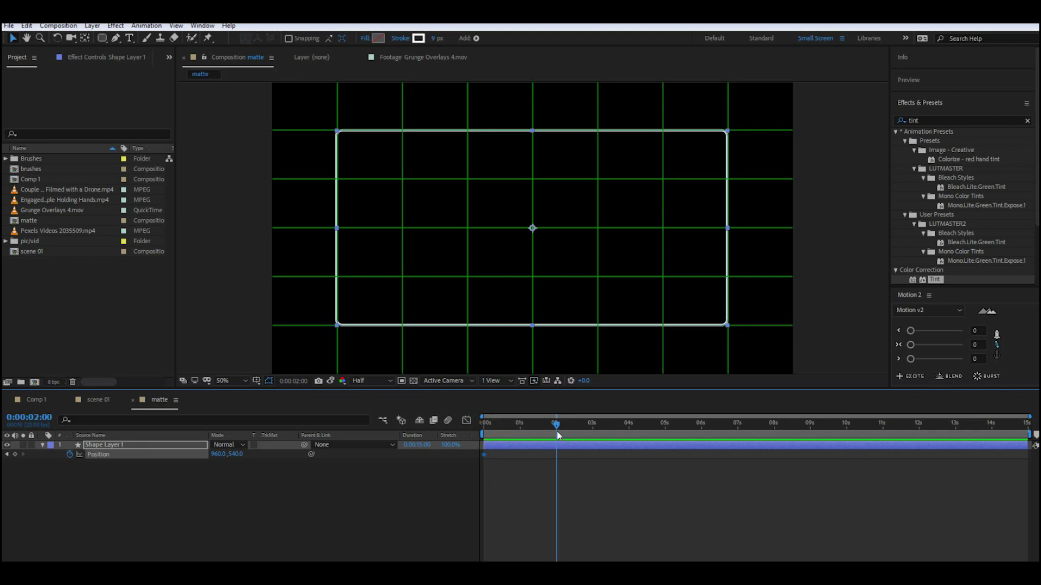
pyautogui.moveTo(214, 454); pyautogui.dragTo(1008, 455)
# Bend the rectangle's motion path into an upward arc by pulling the direction handles of both position keyframes above the frame.
pyautogui.click(225, 381)
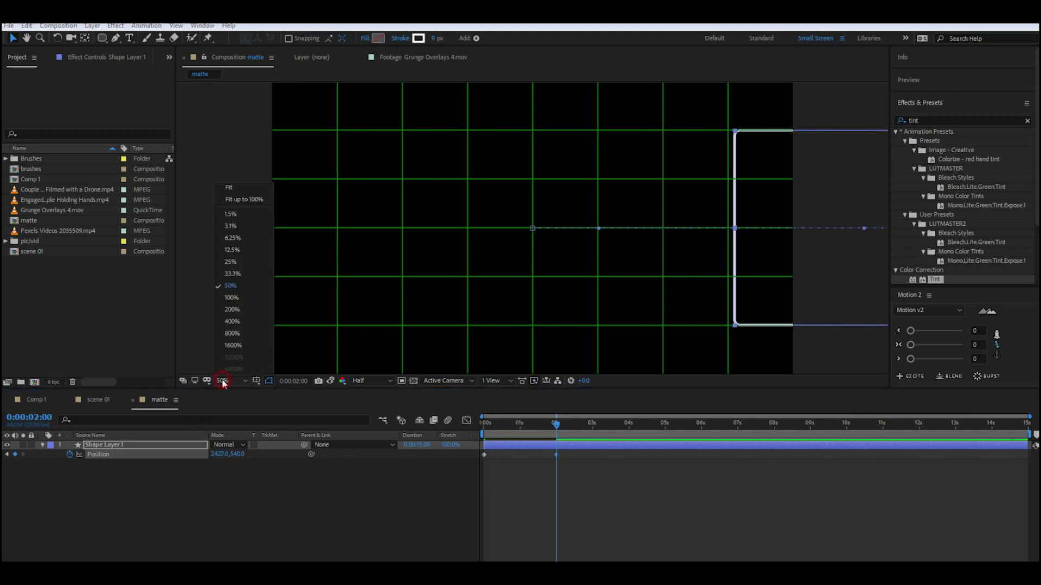
pyautogui.click(247, 275)
pyautogui.moveTo(756, 228); pyautogui.dragTo(773, 173)
pyautogui.moveTo(574, 229); pyautogui.dragTo(631, 71)
pyautogui.click(224, 380)
pyautogui.click(236, 265)
pyautogui.moveTo(712, 187); pyautogui.dragTo(688, 89)
pyautogui.moveTo(605, 87); pyautogui.dragTo(532, 84)
# Apply Easy Ease to both position keyframes and skew their speed graph so the motion peaks near the start.
pyautogui.moveTo(570, 499); pyautogui.dragTo(476, 445)
pyautogui.rightClick(482, 454)
pyautogui.moveTo(513, 445)
pyautogui.click(631, 481)
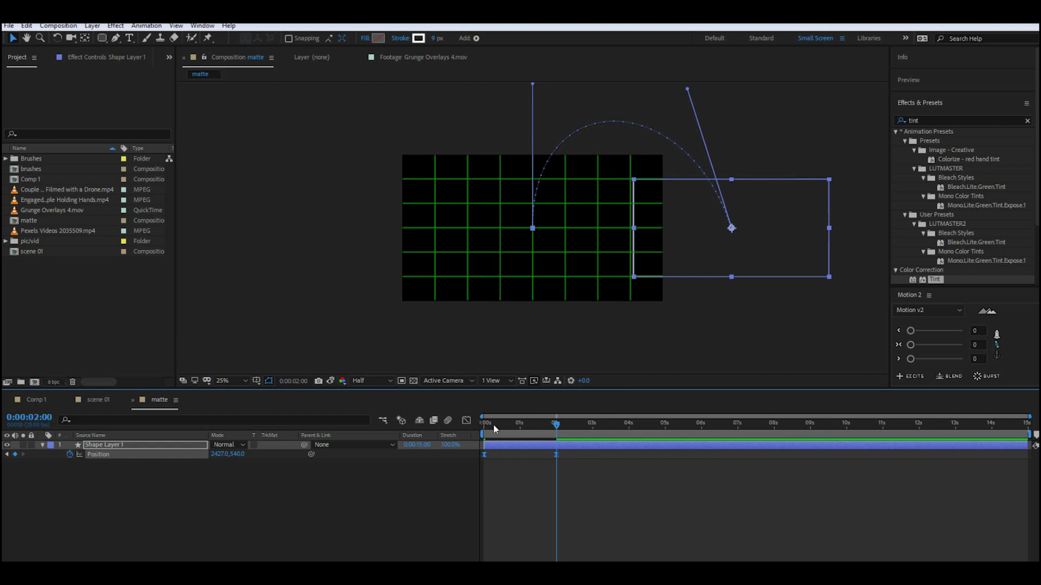
pyautogui.hotkey('shift', 'F3')
pyautogui.moveTo(544, 538); pyautogui.dragTo(505, 539)
pyautogui.click(466, 421)
pyautogui.click(506, 487)
# Add a position keyframe at 4 s with the rectangle moved out to about X 2787 and preview the animation.
pyautogui.moveTo(502, 425); pyautogui.dragTo(627, 440)
pyautogui.moveTo(217, 455); pyautogui.dragTo(414, 456)
pyautogui.moveTo(628, 426); pyautogui.dragTo(419, 428)
pyautogui.press('space')
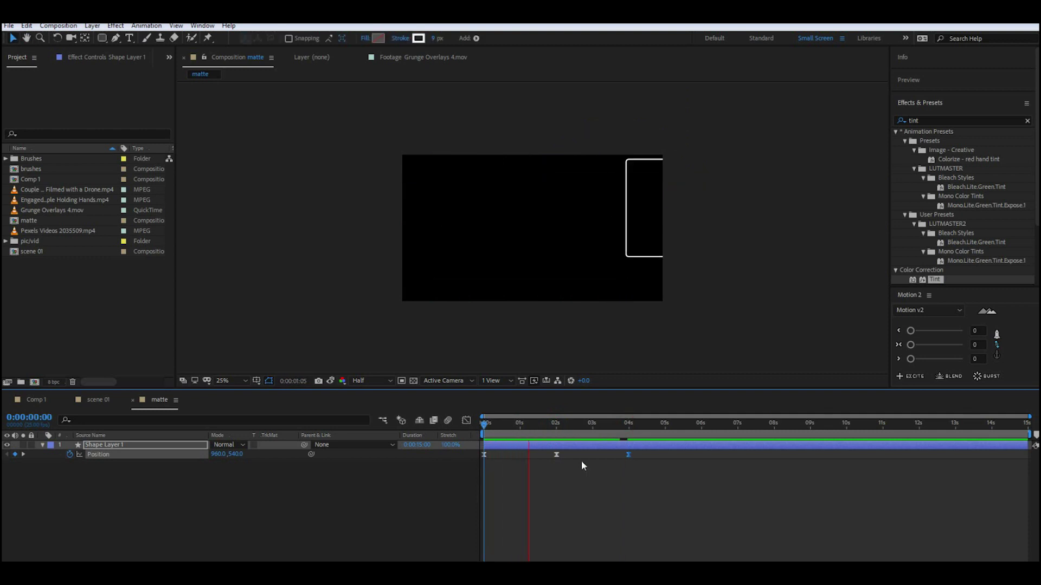
pyautogui.press('space')
# Delete the middle position keyframe at 2 s and move the 4 s keyframe to 2 s.
pyautogui.moveTo(685, 486); pyautogui.dragTo(612, 454)
pyautogui.click(557, 457)
pyautogui.press('Delete')
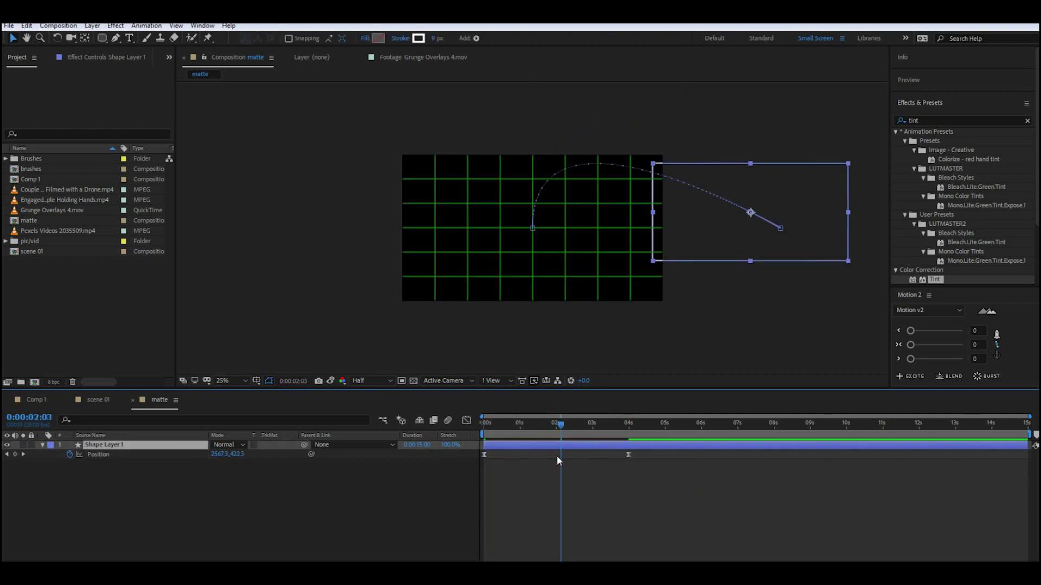
pyautogui.moveTo(561, 426); pyautogui.dragTo(555, 453)
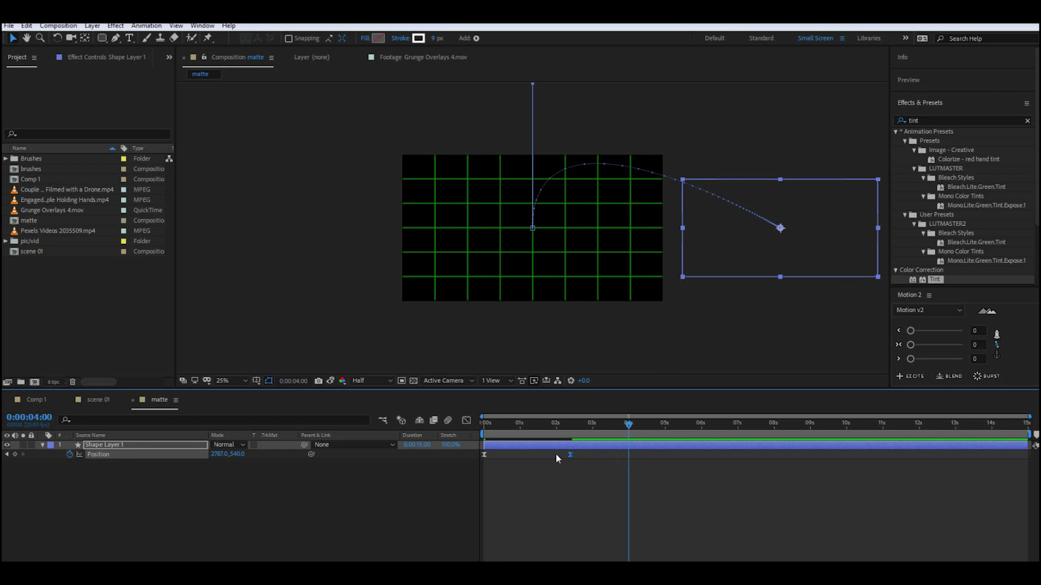
# Time-reverse the two position keyframes so the rectangle moves into the frame, and preview the motion.
pyautogui.moveTo(628, 425); pyautogui.dragTo(498, 425)
pyautogui.keyDown('shift'); pyautogui.click(483, 455); pyautogui.keyUp('shift')
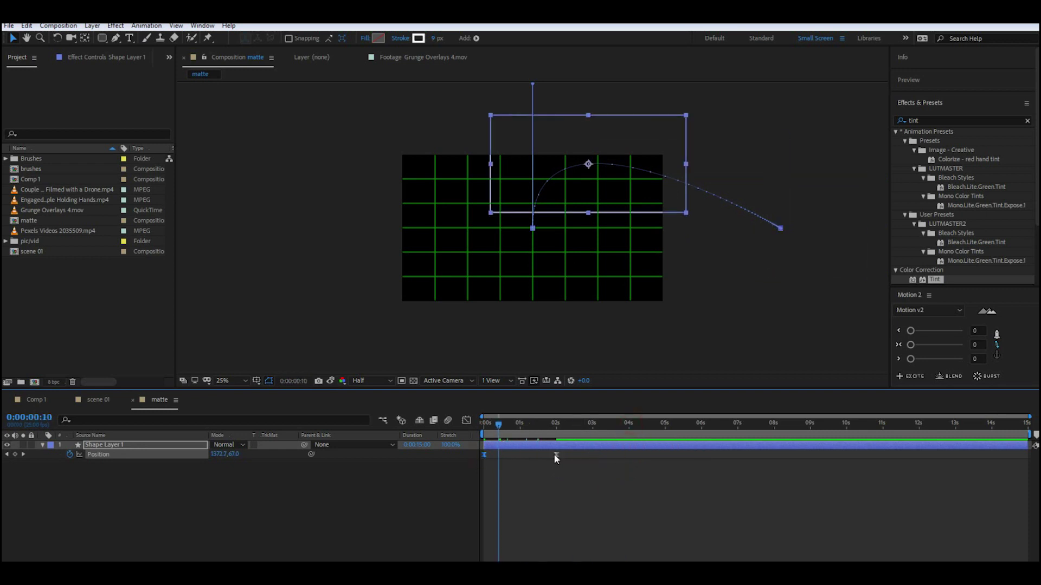
pyautogui.rightClick(554, 454)
pyautogui.moveTo(601, 443)
pyautogui.click(721, 555)
pyautogui.press('space')
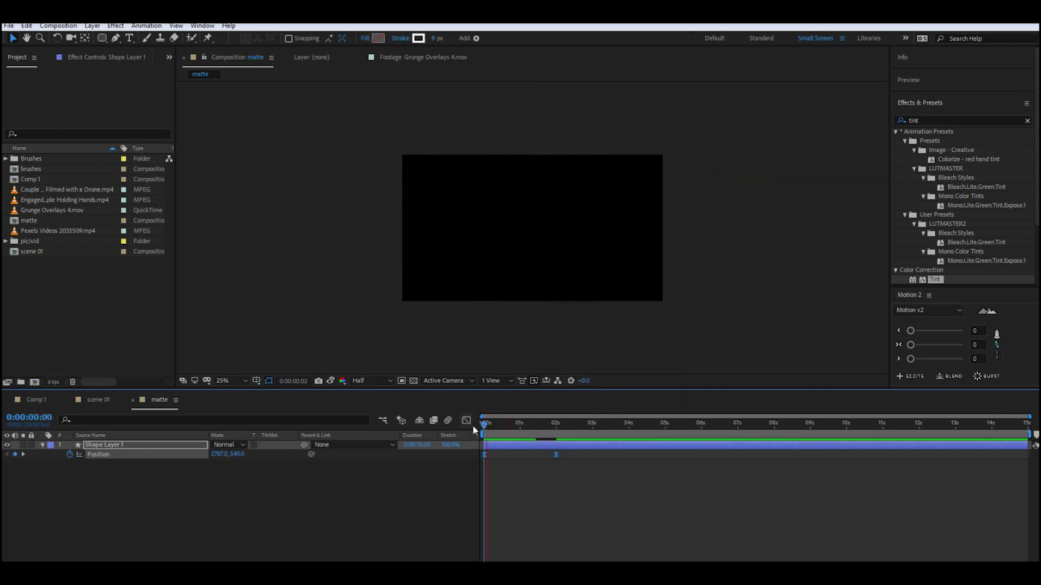
# Reshape the position speed graph to start fast and ease out with 100% influence, and preview the matte animation.
pyautogui.hotkey('shift', 'F3')
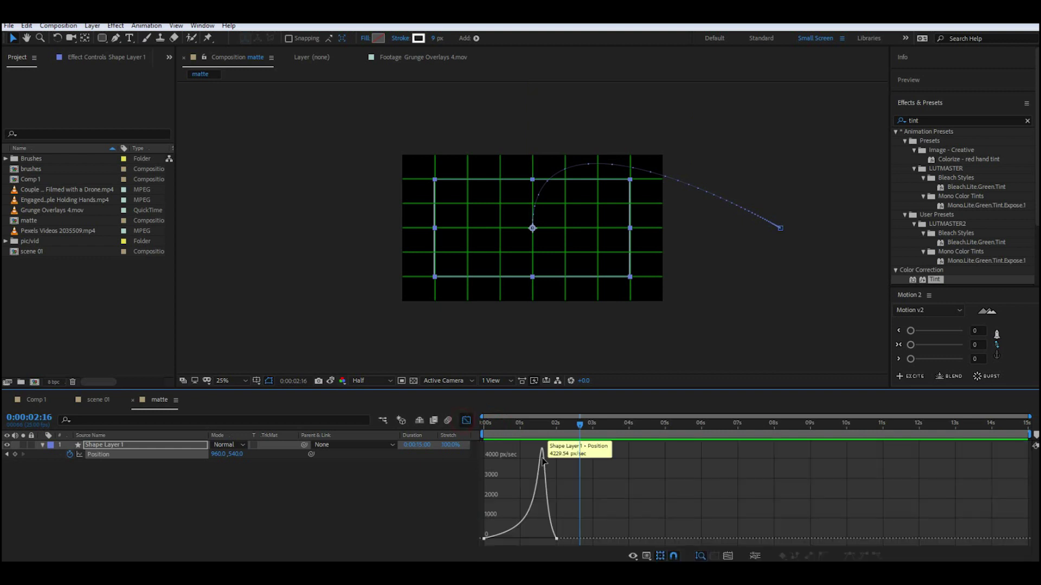
pyautogui.moveTo(515, 538)
pyautogui.mouseDown()
pyautogui.moveTo(500, 539)
pyautogui.moveTo(536, 541)
pyautogui.moveTo(502, 538)
pyautogui.mouseUp()
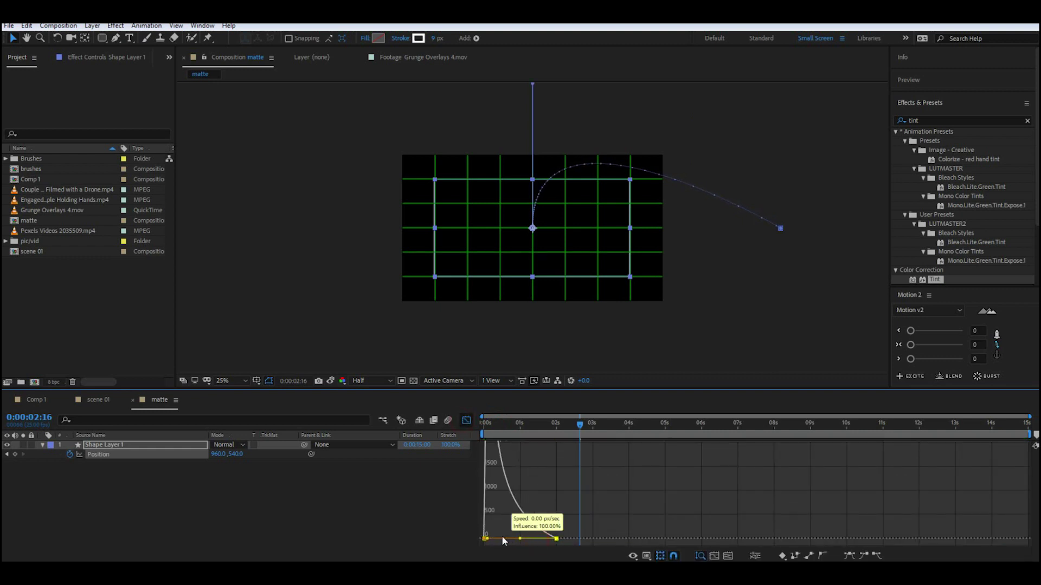
pyautogui.click(467, 421)
pyautogui.press('space')
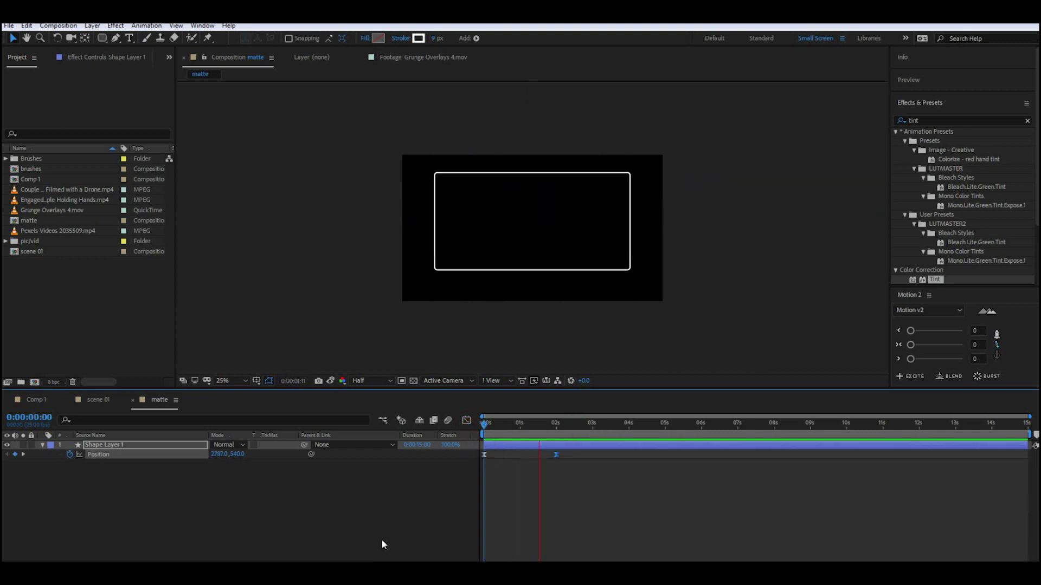
pyautogui.press('space')
# Duplicate the matte composition and set the fill of the copy's rectangle to a solid colour.
pyautogui.click(31, 221)
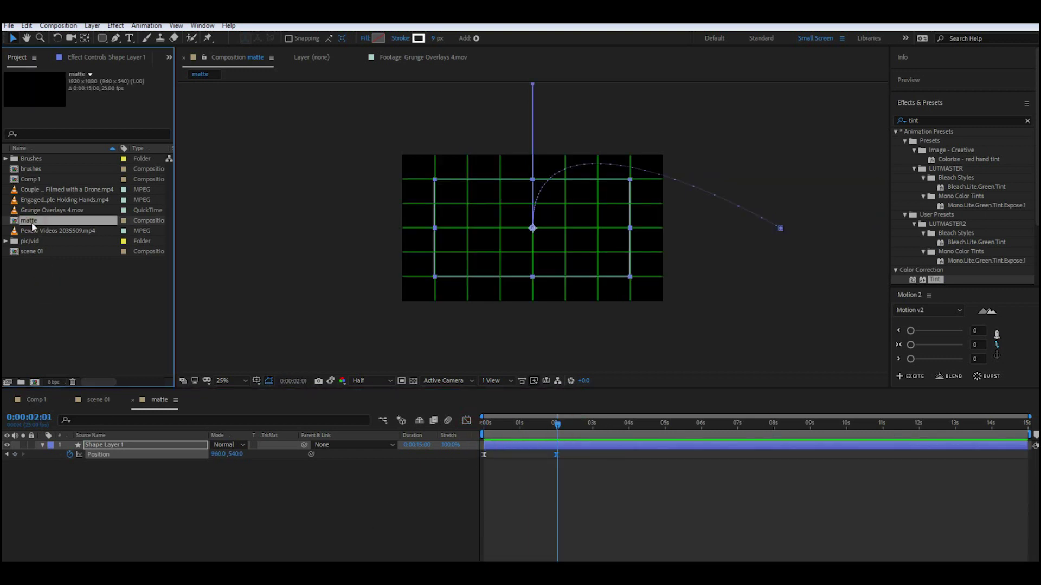
pyautogui.hotkey('ctrl', 'd')
pyautogui.doubleClick(46, 230)
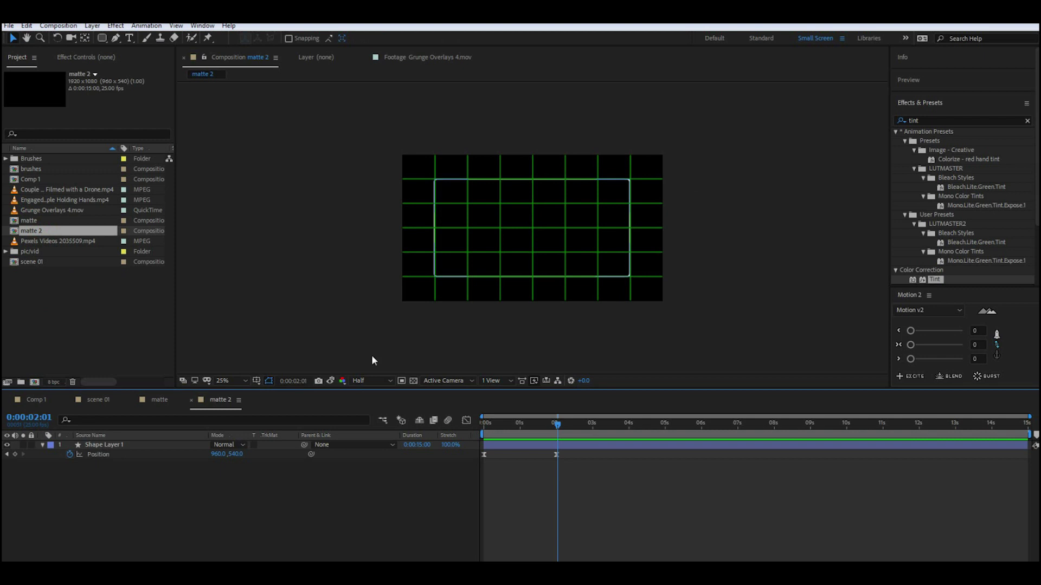
pyautogui.click(175, 445)
pyautogui.click(365, 38)
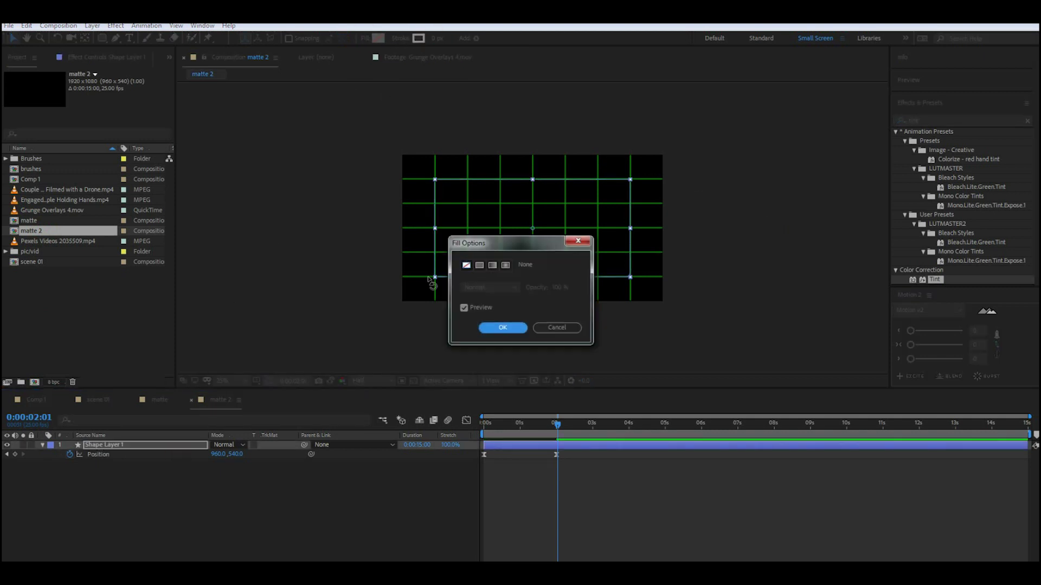
pyautogui.click(479, 265)
pyautogui.click(502, 328)
# Return to scene 01 and add the matte composition as its top layer.
pyautogui.click(90, 400)
pyautogui.click(175, 514)
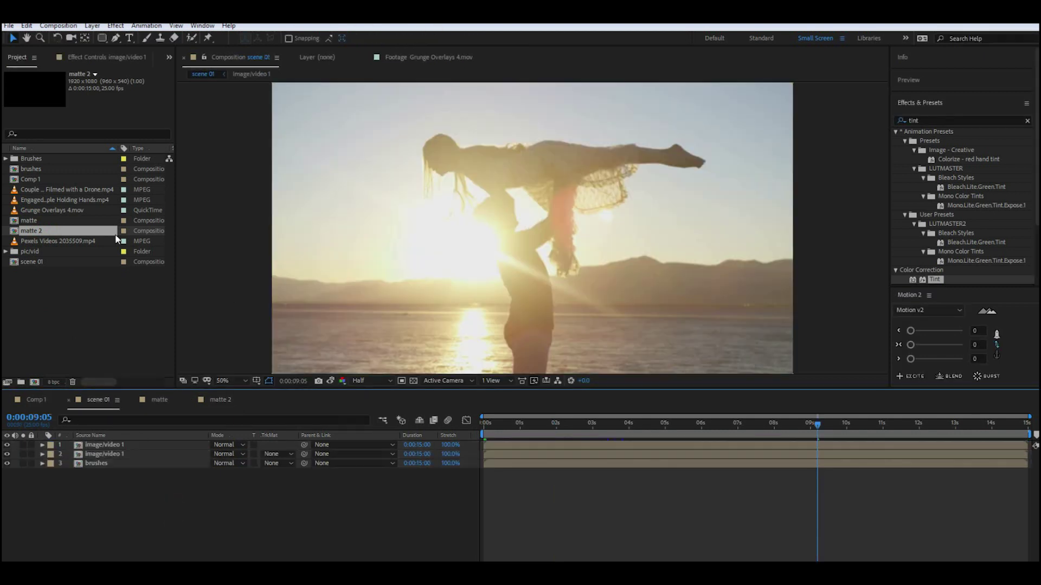
pyautogui.moveTo(33, 220); pyautogui.dragTo(87, 453)
pyautogui.click(218, 400)
pyautogui.moveTo(50, 226); pyautogui.dragTo(108, 439)
# Try an Alpha track matte on the image/video 1 layer directly below matte and check it at other times.
pyautogui.click(277, 454)
pyautogui.click(302, 480)
pyautogui.moveTo(817, 425); pyautogui.dragTo(561, 449)
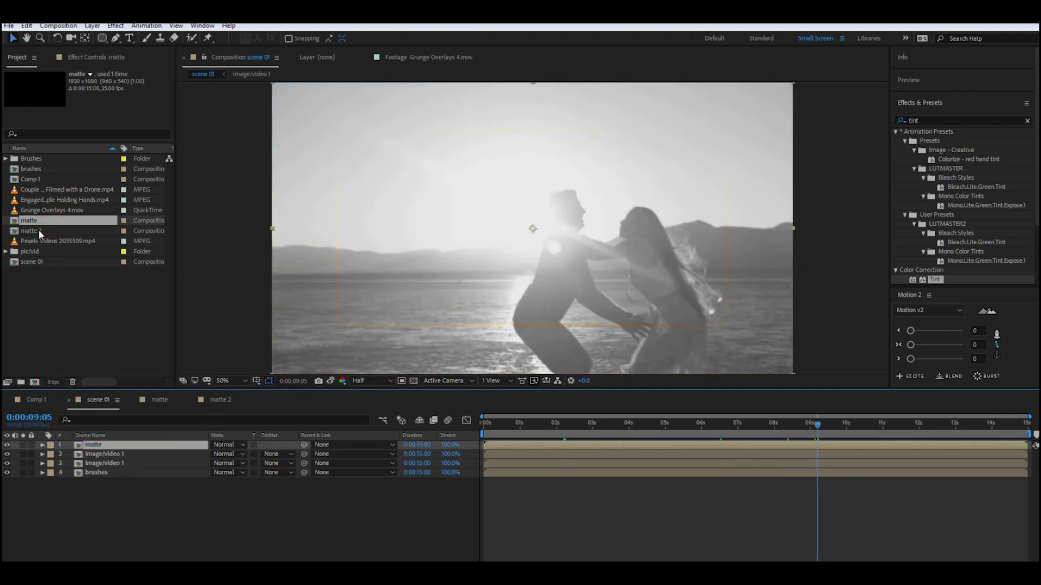
# Place matte 2 directly below matte in scene 01 and use it as the Alpha matte for the upper image/video 1 layer.
pyautogui.moveTo(32, 230); pyautogui.dragTo(92, 454)
pyautogui.click(276, 454)
pyautogui.click(287, 473)
pyautogui.moveTo(516, 441); pyautogui.dragTo(639, 444)
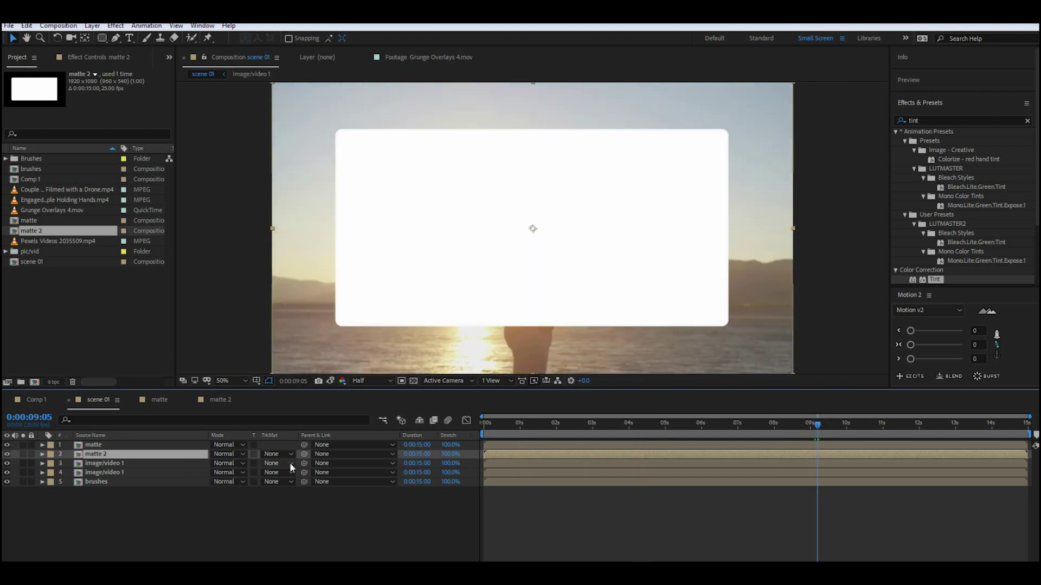
pyautogui.click(277, 463)
pyautogui.click(302, 491)
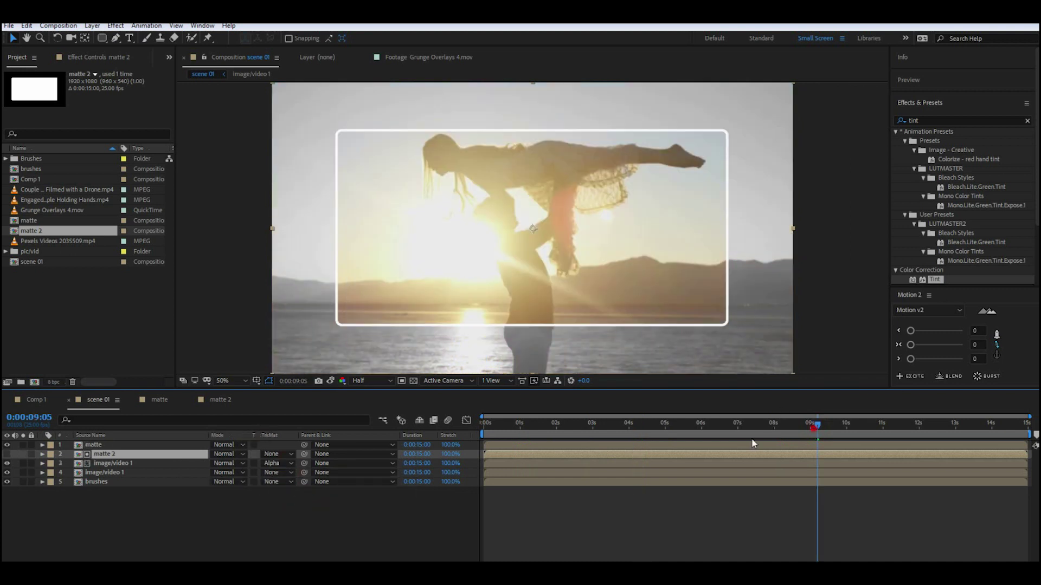
# Preview the scene 01 animation with the framed colour video over the tinted background.
pyautogui.press('space')
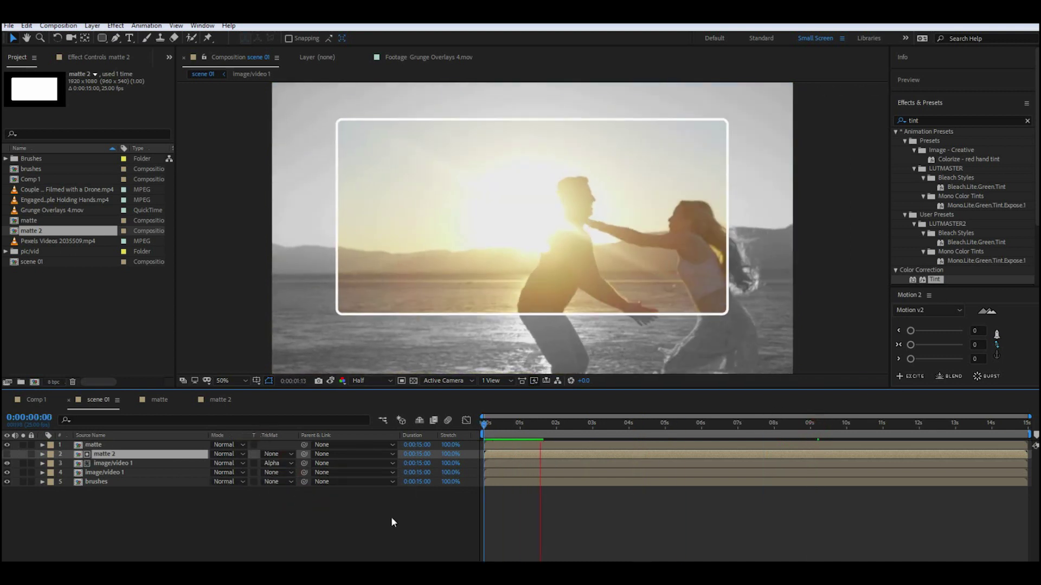
pyautogui.click(173, 516)
pyautogui.click(92, 482)
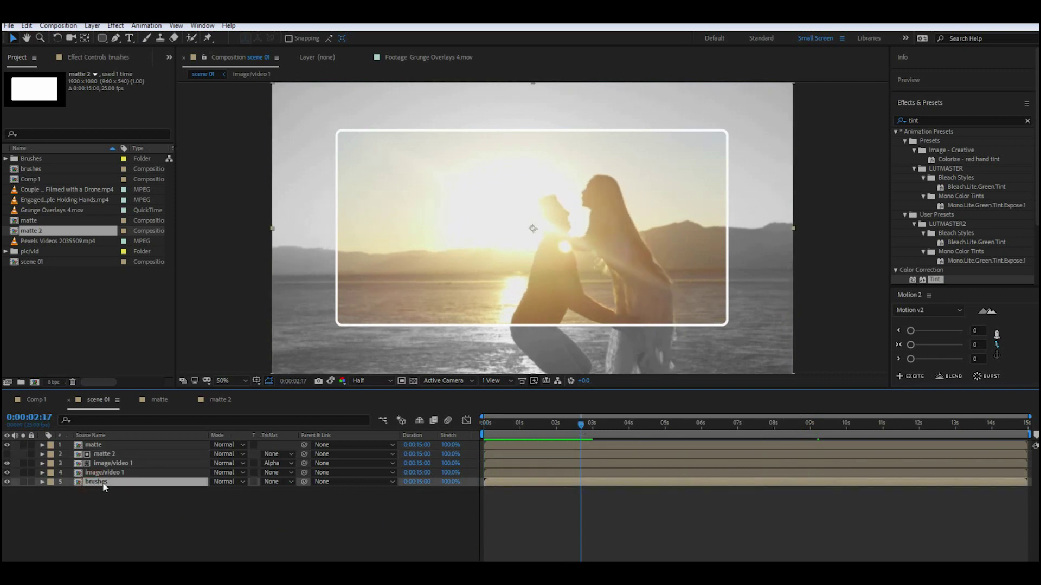
pyautogui.click(520, 473)
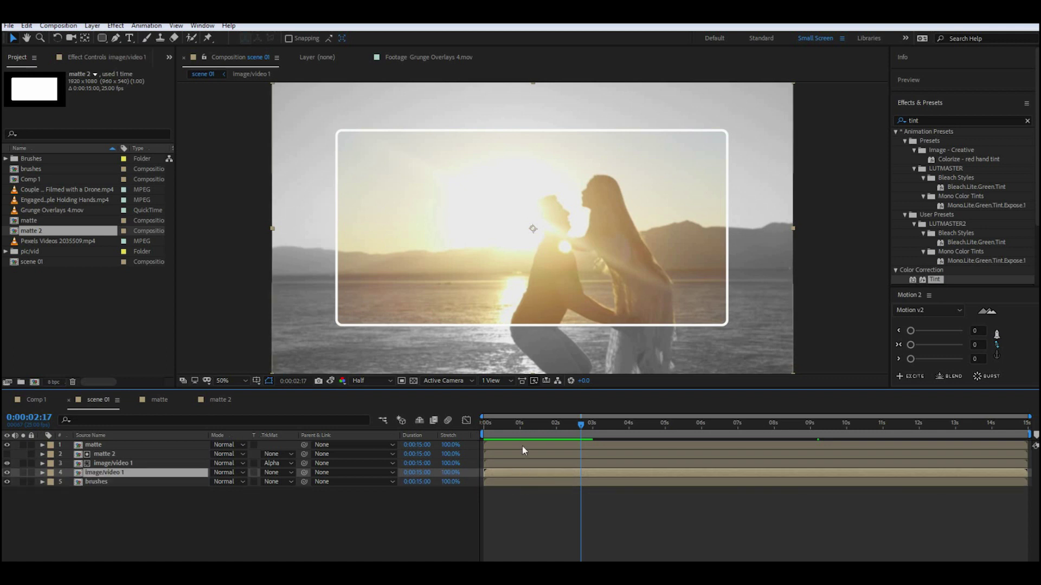
# Add the scene 01 composition to Comp 1 beneath the Grunge Overlays 4.mov layer.
pyautogui.click(36, 400)
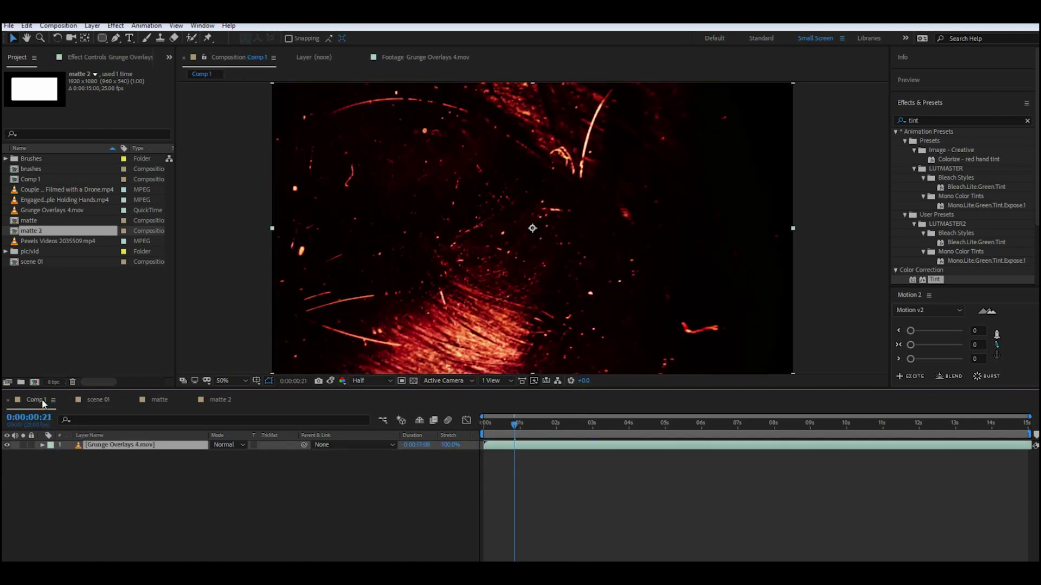
pyautogui.moveTo(36, 260); pyautogui.dragTo(103, 458)
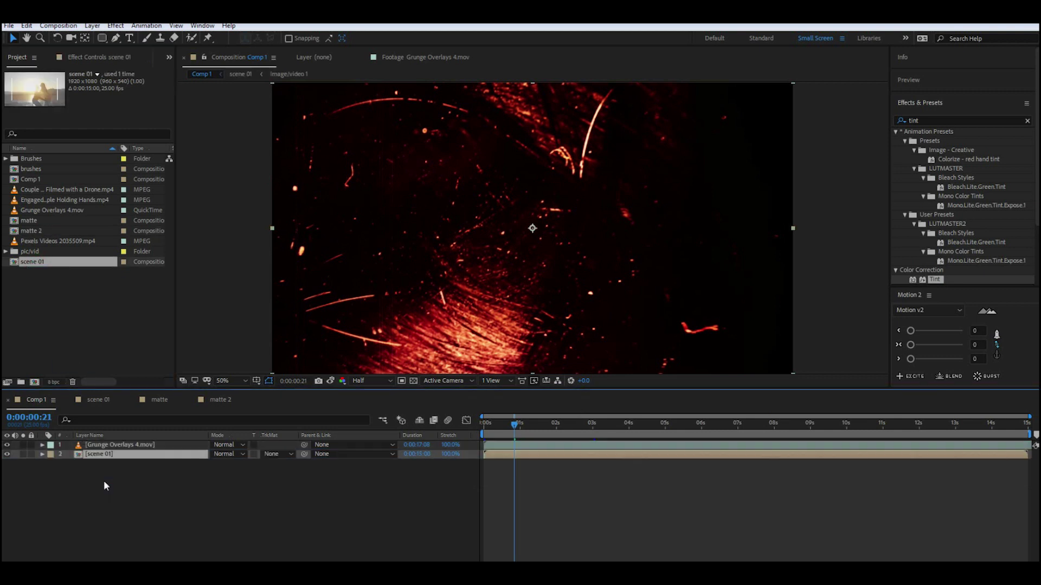
# Set the Grunge Overlays 4.mov layer in Comp 1 to the Overlay blending mode and return to the composition's start.
pyautogui.click(239, 445)
pyautogui.click(268, 296)
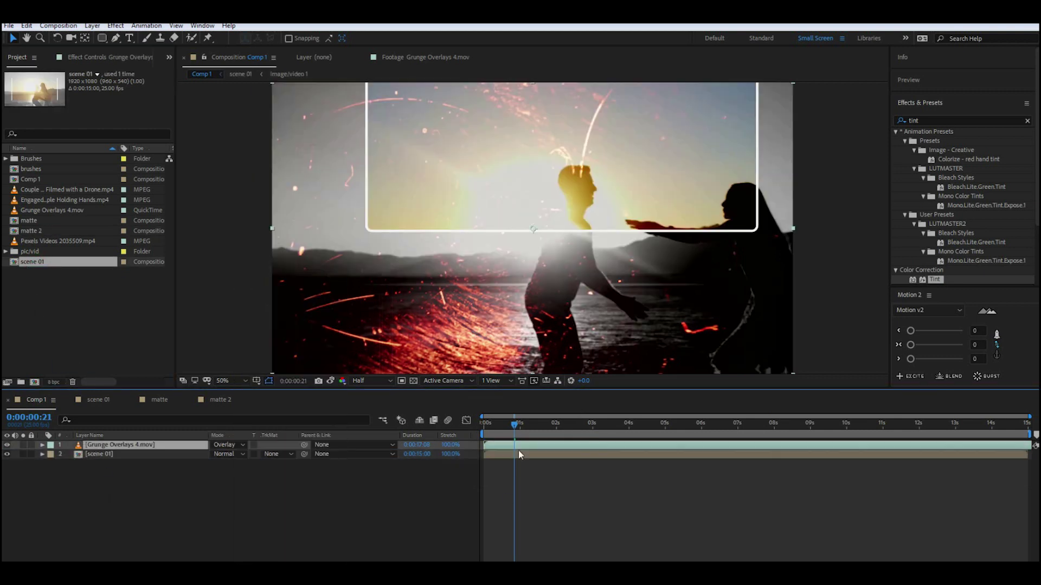
pyautogui.moveTo(513, 427); pyautogui.dragTo(484, 431)
# Add the brushes composition directly above scene 01 in Comp 1 and use it as scene 01's Alpha matte.
pyautogui.moveTo(31, 173); pyautogui.dragTo(102, 455)
pyautogui.click(276, 464)
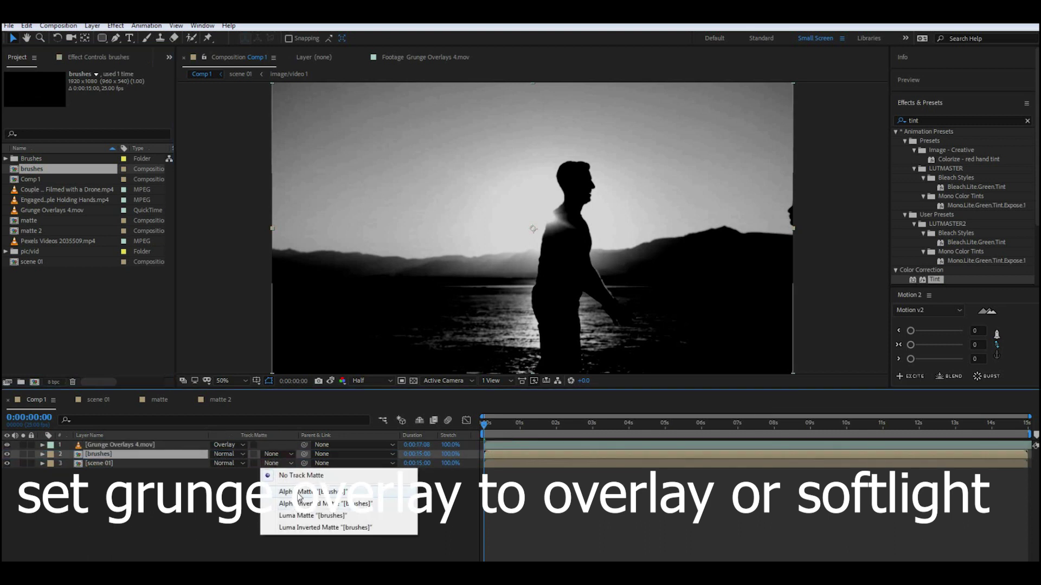
pyautogui.click(355, 503)
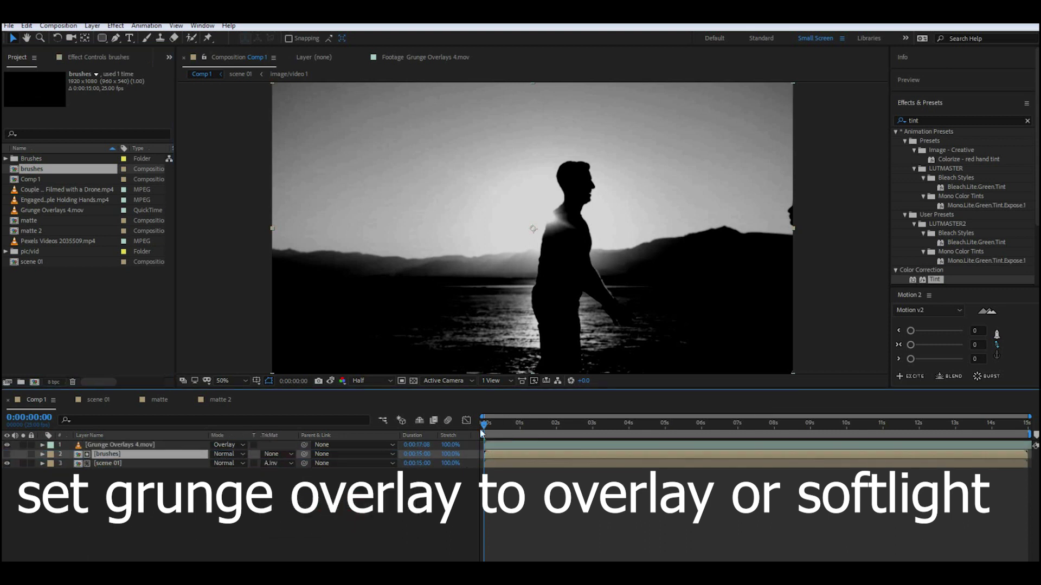
pyautogui.press('space')
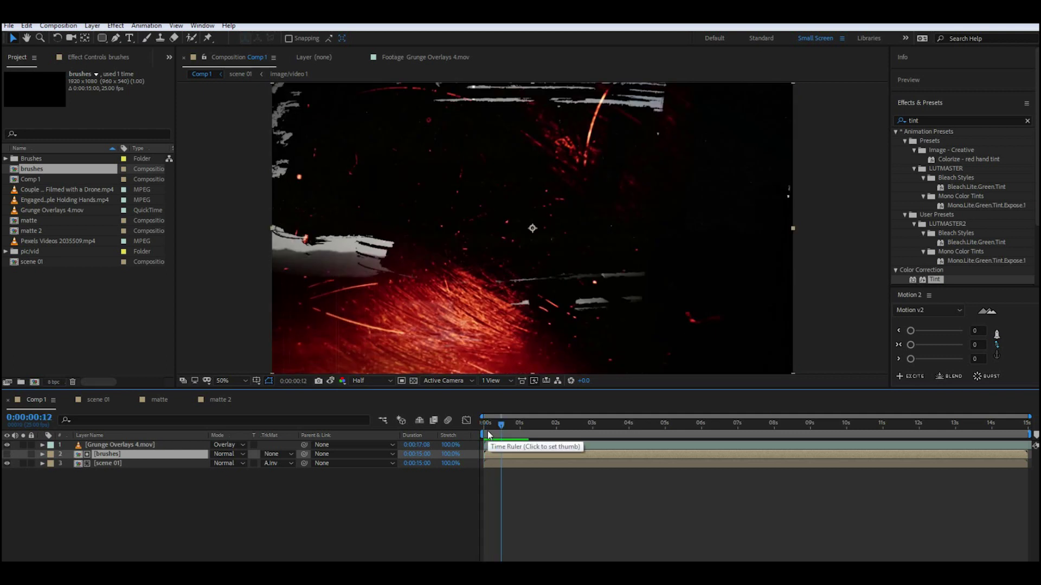
pyautogui.click(277, 463)
pyautogui.click(283, 481)
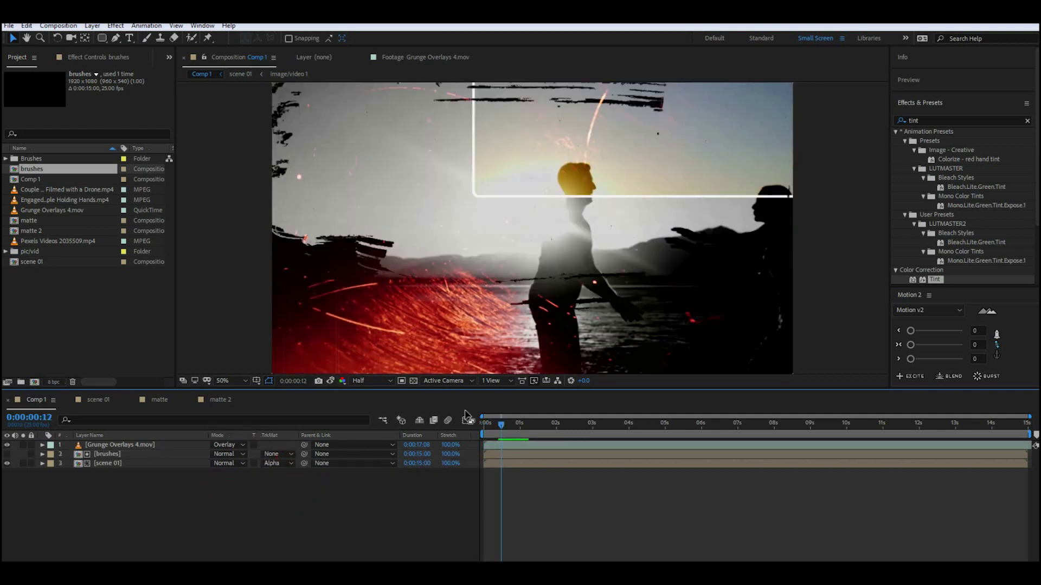
# Preview the brush-revealed scene 01 under the grunge overlay from the start of Comp 1.
pyautogui.press('space')
pyautogui.moveTo(535, 425); pyautogui.dragTo(378, 497)
pyautogui.press('space')
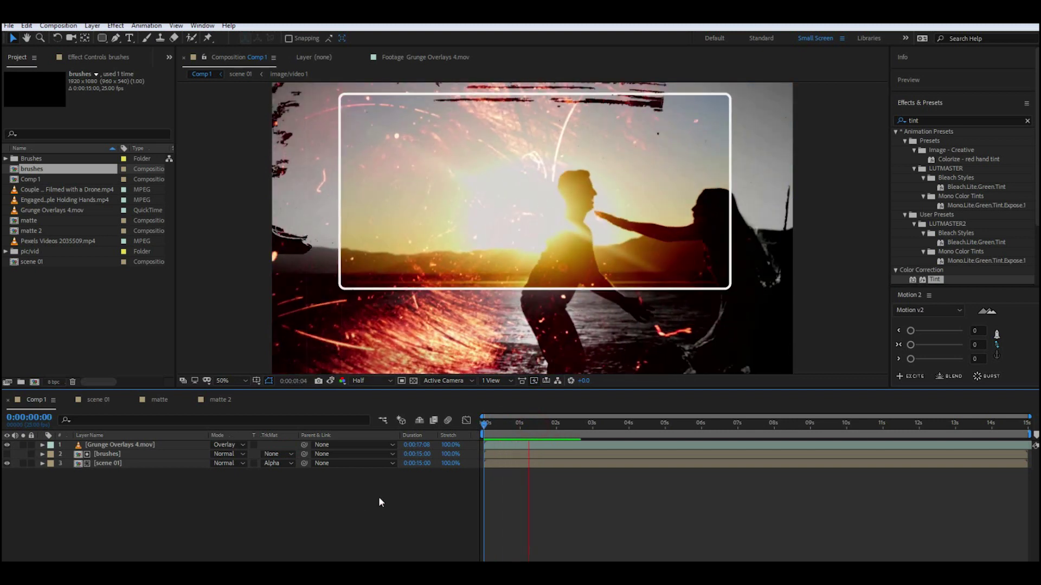
# Try starting the scene 01 layer about half a second later in Comp 1 and preview the timing.
pyautogui.moveTo(518, 465); pyautogui.dragTo(535, 464)
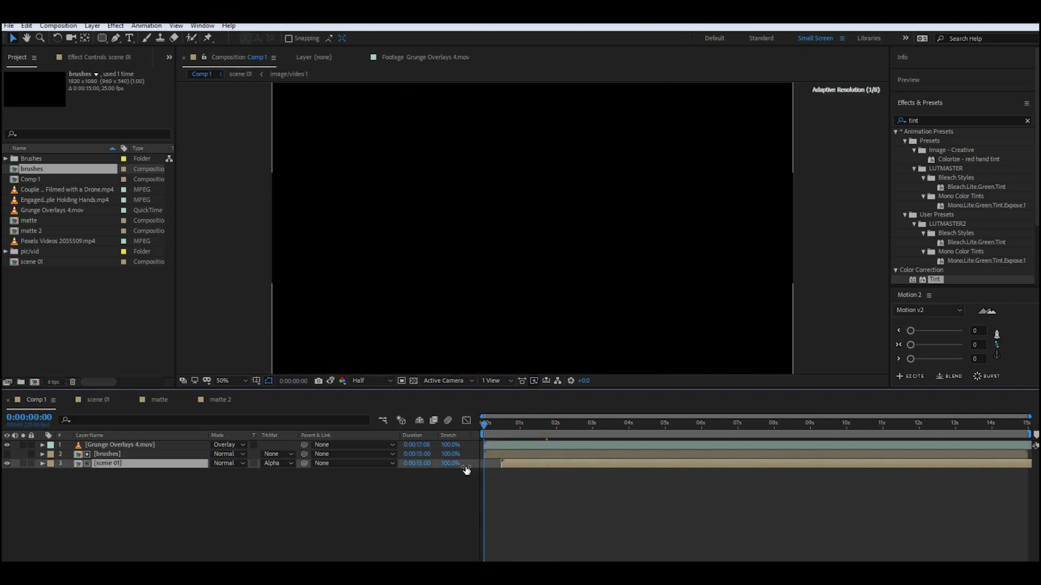
pyautogui.press('space')
pyautogui.moveTo(526, 426); pyautogui.dragTo(497, 468)
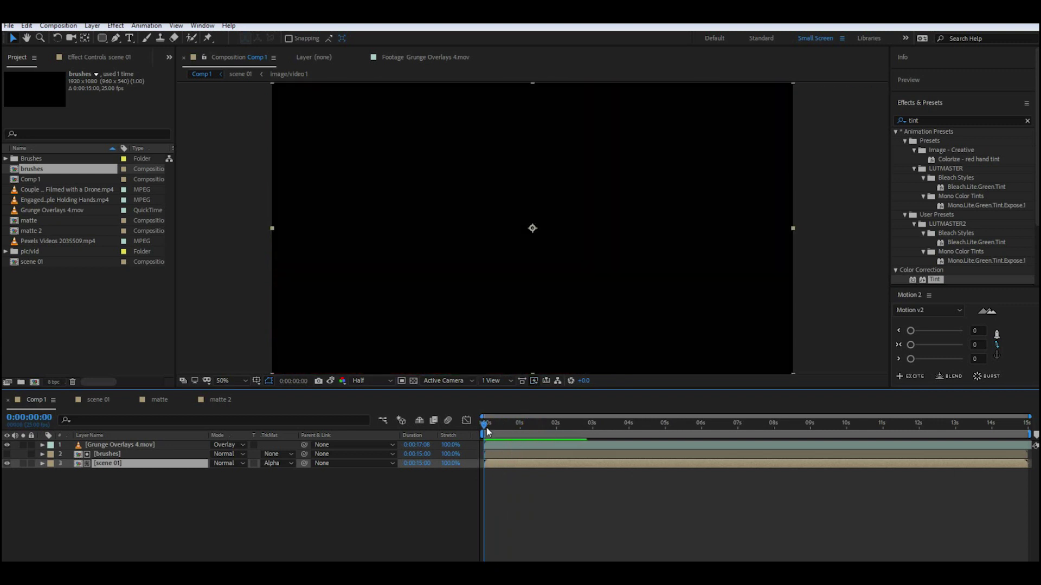
# Open scene 01 and scale the upper image/video 1 layer, the one using the matte, to 75%.
pyautogui.press('space')
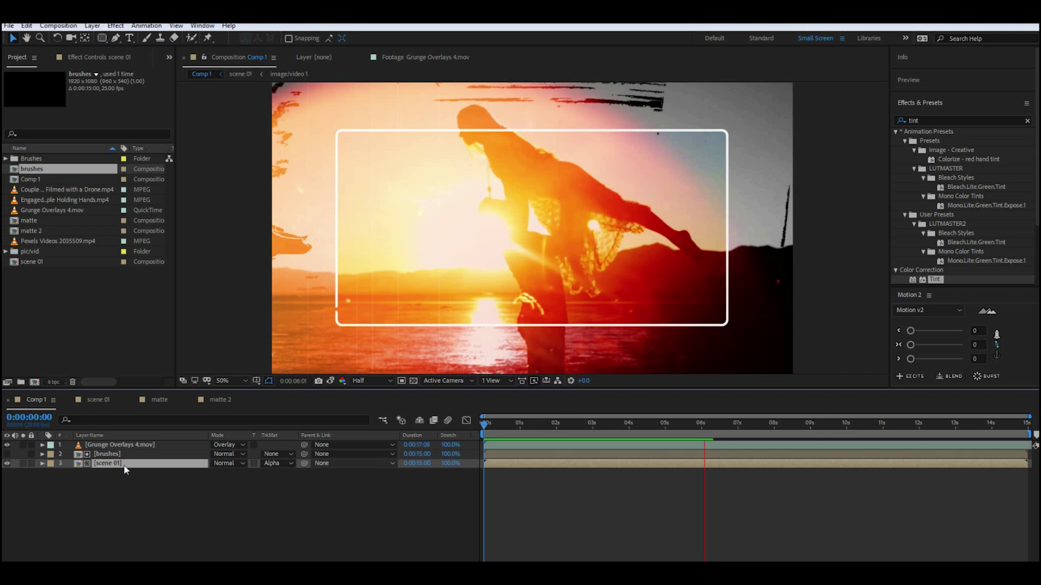
pyautogui.doubleClick(124, 464)
pyautogui.click(133, 464)
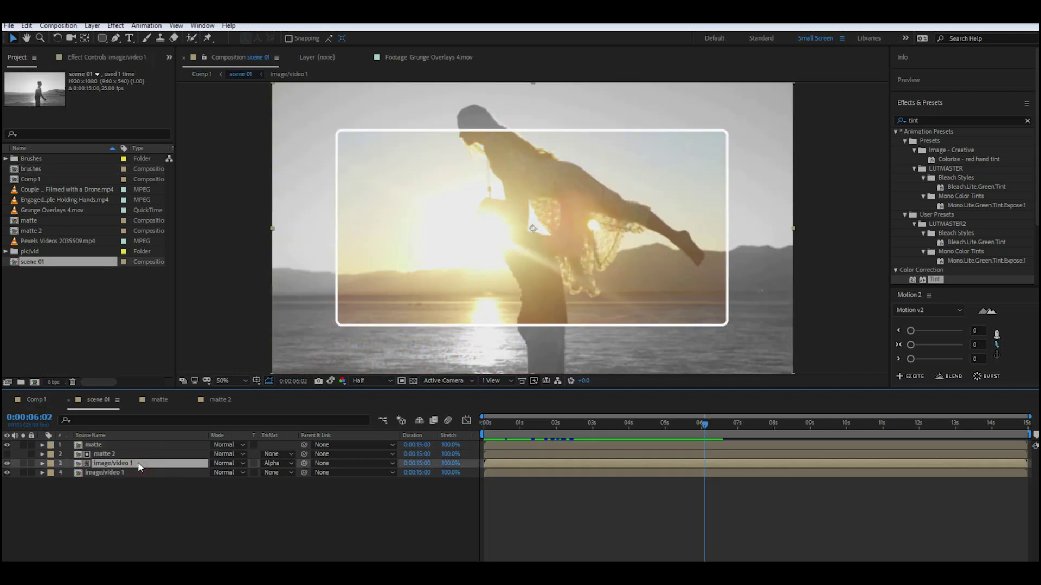
pyautogui.press('s')
pyautogui.moveTo(232, 473)
pyautogui.mouseDown()
pyautogui.moveTo(214, 480)
pyautogui.moveTo(229, 475)
pyautogui.mouseUp()
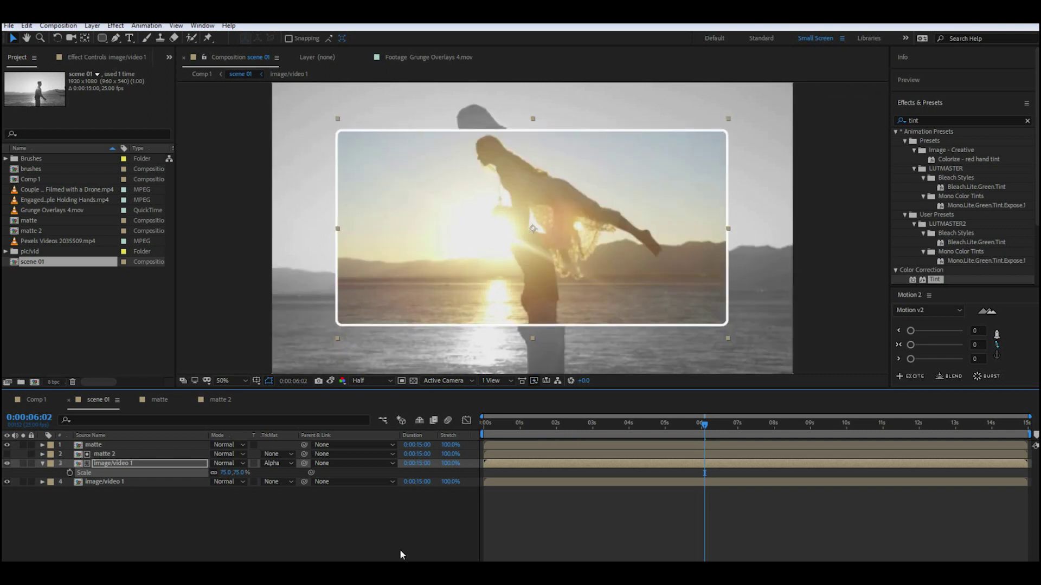
# Preview Comp 1 from the start to check the resized inner video within its white frame.
pyautogui.click(51, 401)
pyautogui.moveTo(693, 423); pyautogui.dragTo(466, 427)
pyautogui.press('space')
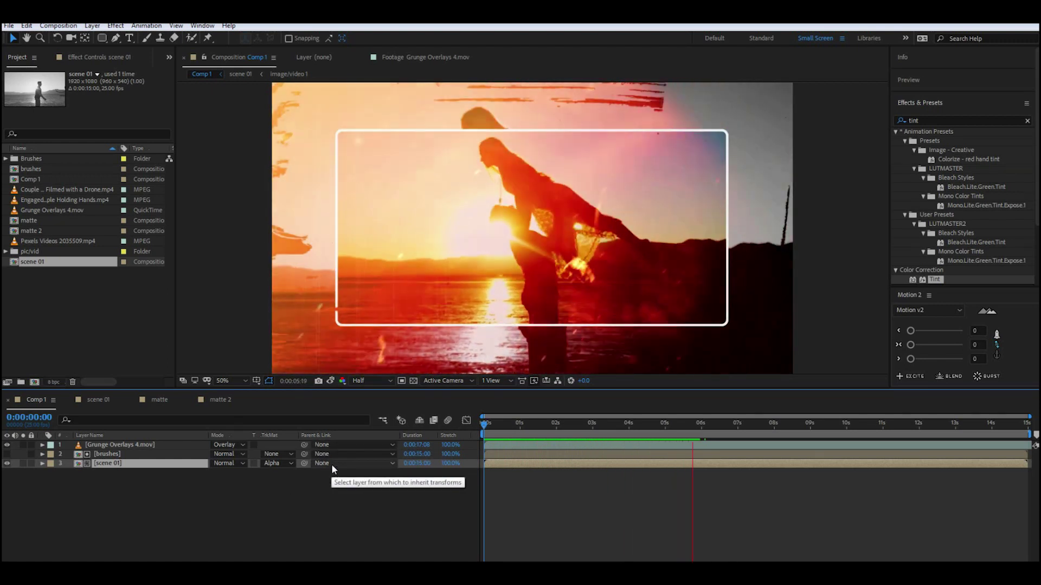
pyautogui.press('space')
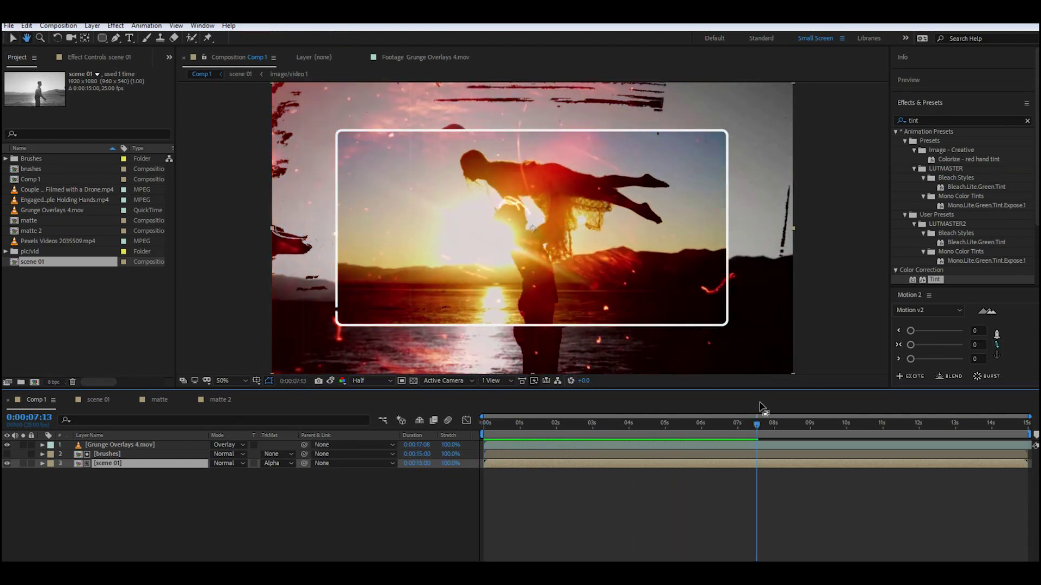
pyautogui.press('space')
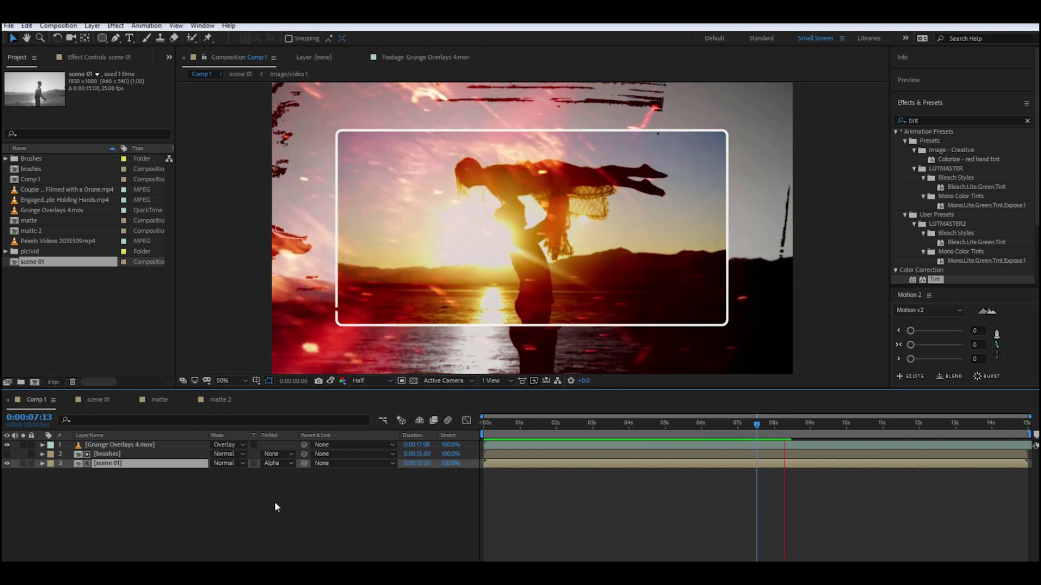
# Duplicate the scene 01 composition in the project and open the copy, scene 02.
pyautogui.click(74, 315)
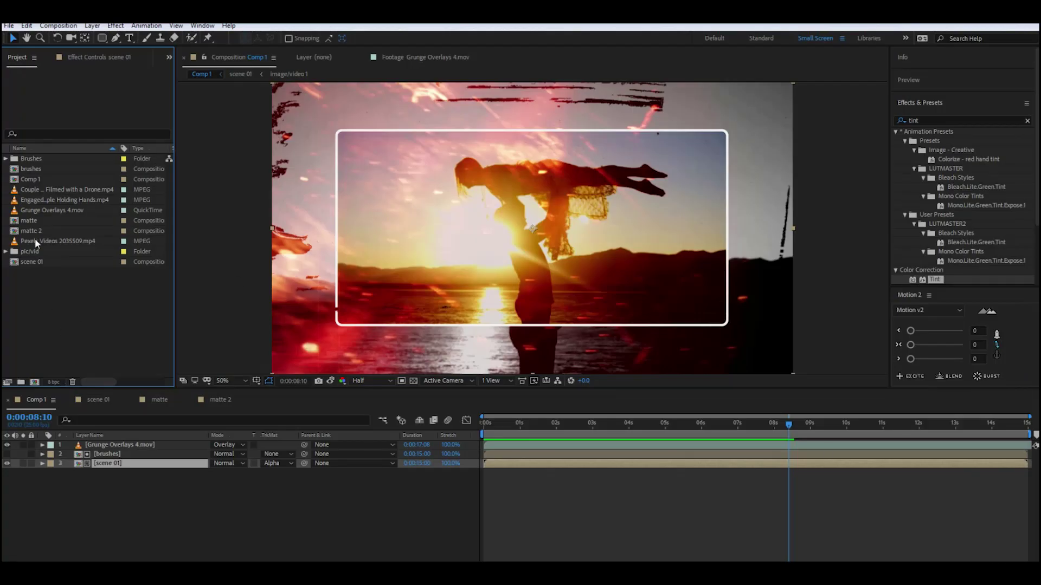
pyautogui.click(6, 252)
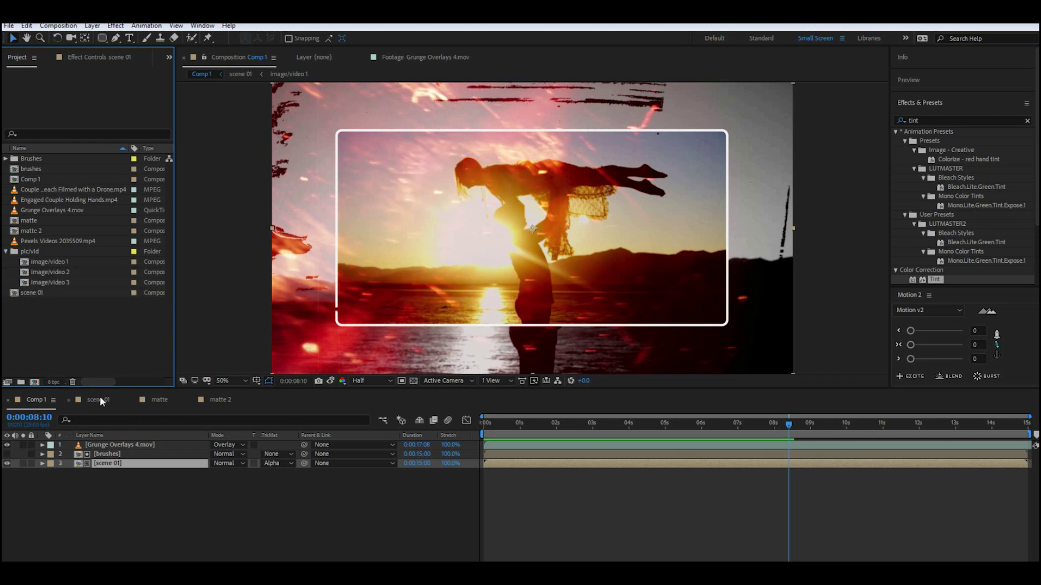
pyautogui.click(46, 296)
pyautogui.hotkey('ctrl', 'd')
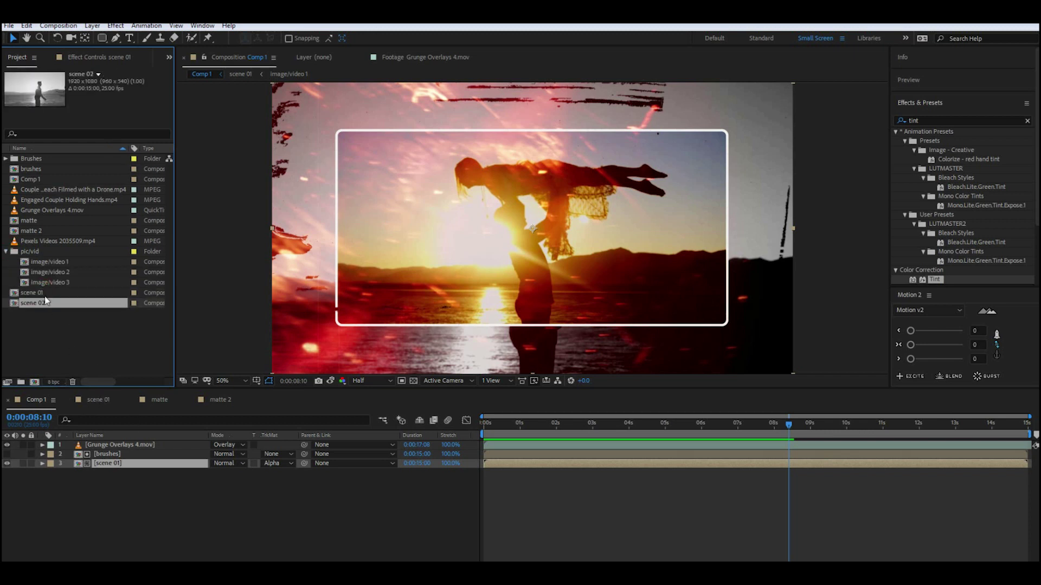
pyautogui.doubleClick(56, 303)
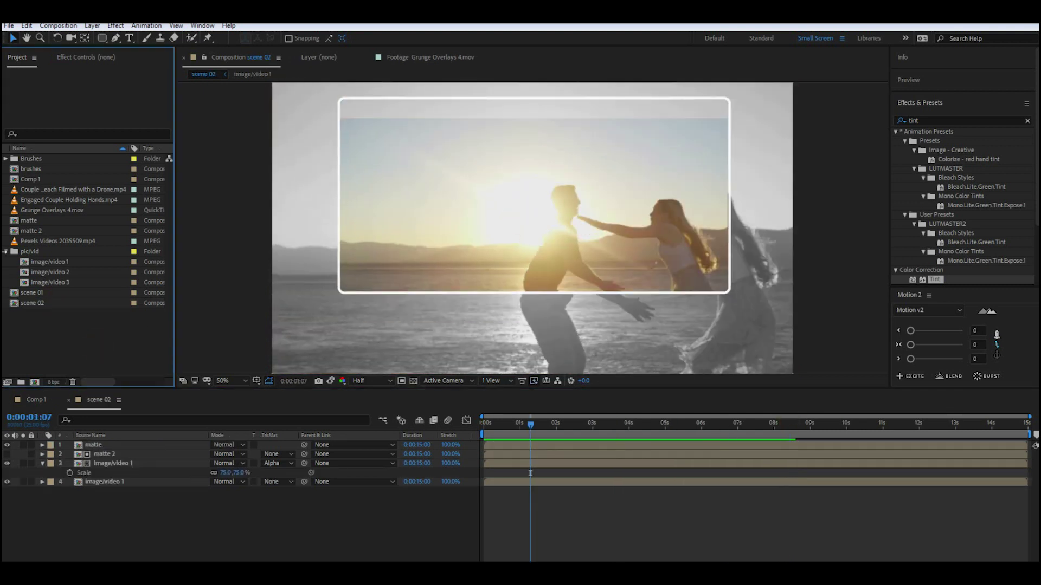
pyautogui.click(6, 252)
pyautogui.click(6, 252)
pyautogui.click(47, 272)
pyautogui.moveTo(47, 276); pyautogui.dragTo(531, 228)
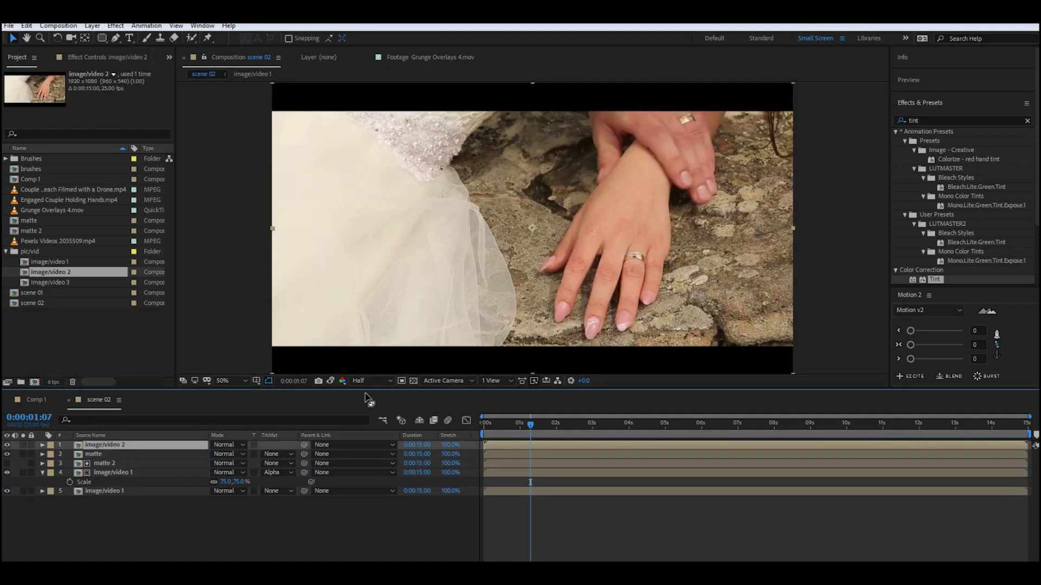
pyautogui.moveTo(64, 271); pyautogui.dragTo(500, 275)
pyautogui.press('Delete')
# Replace both image/video 1 layers in scene 02 with image/video 2 and preview the result.
pyautogui.click(106, 464)
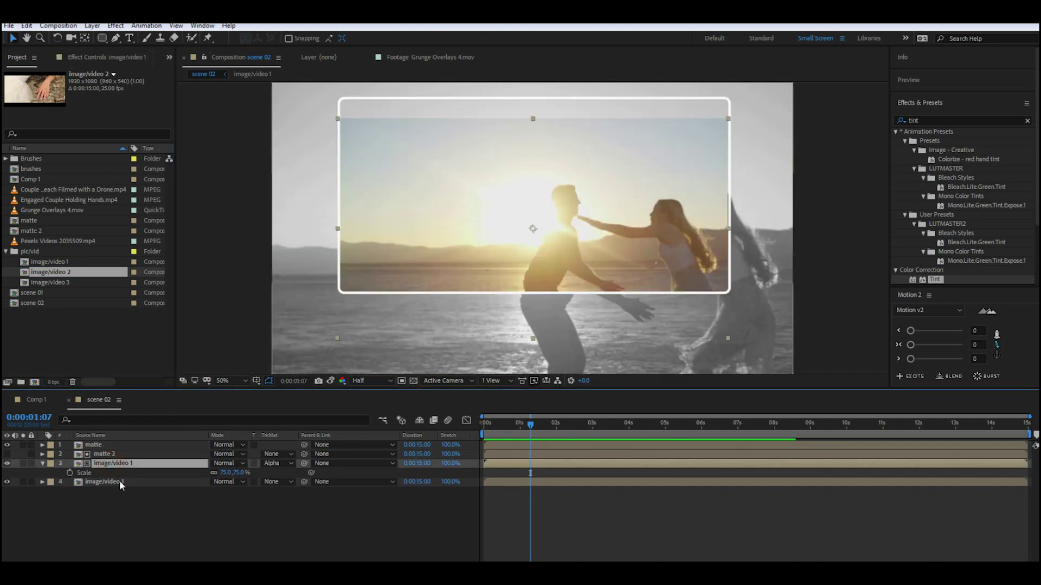
pyautogui.keyDown('ctrl'); pyautogui.click(119, 480); pyautogui.keyUp('ctrl')
pyautogui.moveTo(83, 277); pyautogui.dragTo(529, 227)
pyautogui.press('space')
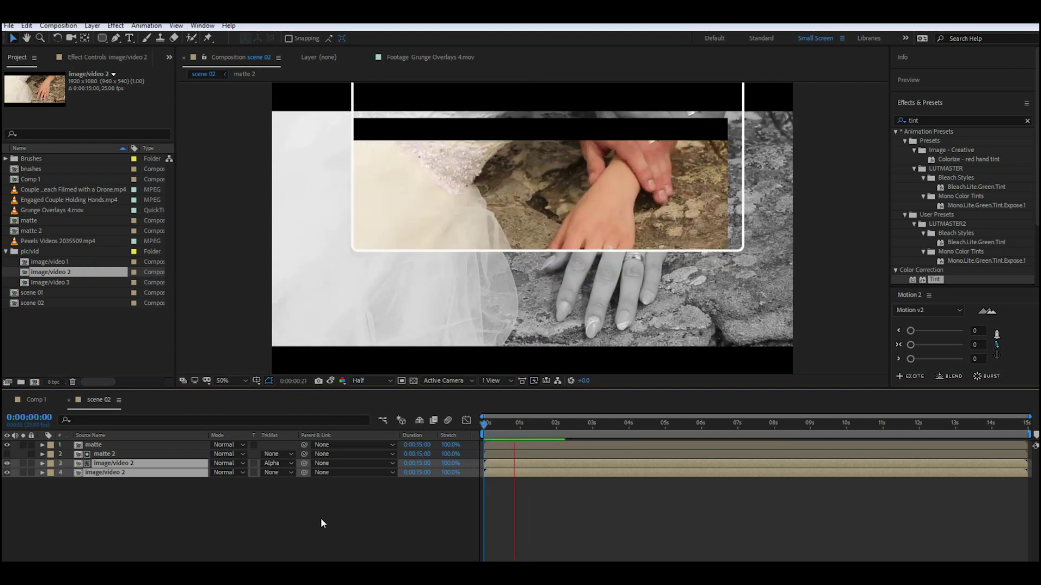
pyautogui.press('space')
pyautogui.click(135, 445)
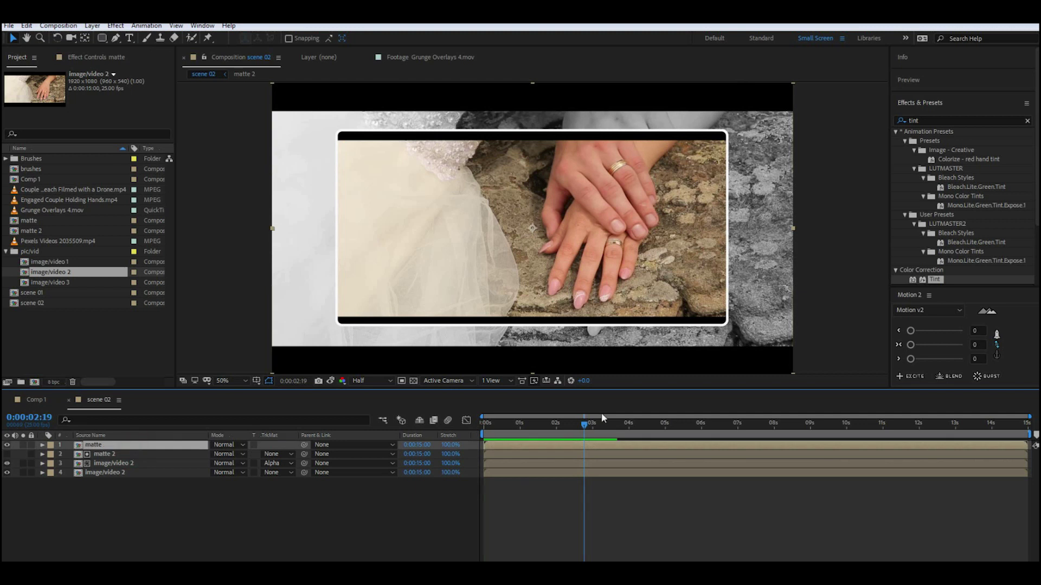
pyautogui.click(129, 456)
pyautogui.rightClick(130, 456)
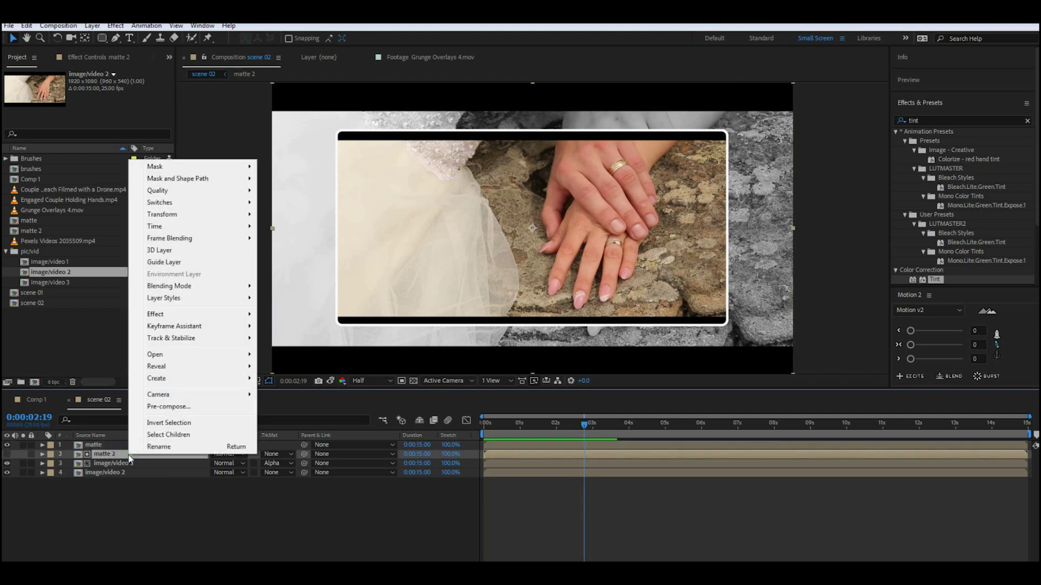
pyautogui.press('Escape')
pyautogui.click(4, 252)
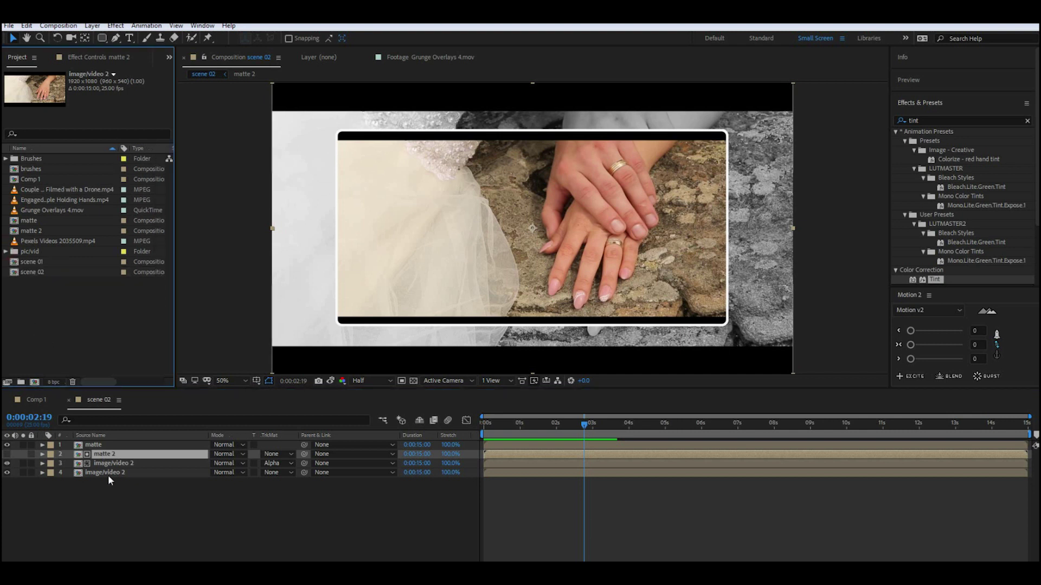
# Keyframe matte 2's opacity in scene 02 to fade in from 0% at the start to full at about 1 second, and preview it.
pyautogui.click(131, 454)
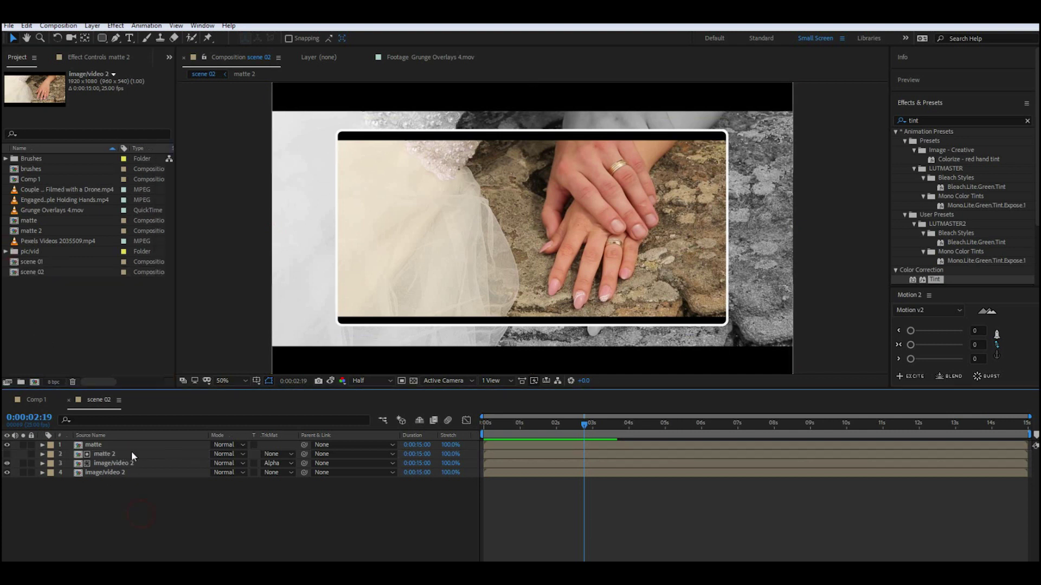
pyautogui.press('t')
pyautogui.moveTo(584, 425); pyautogui.dragTo(519, 436)
pyautogui.click(487, 469)
pyautogui.moveTo(484, 465); pyautogui.dragTo(519, 464)
pyautogui.moveTo(532, 425); pyautogui.dragTo(457, 434)
pyautogui.moveTo(215, 466); pyautogui.dragTo(117, 466)
pyautogui.press('space')
pyautogui.press('space')
# Move matte 2's ending opacity keyframe to about 3 seconds, apply Easy Ease to both opacity keyframes and preview the fade.
pyautogui.moveTo(517, 464); pyautogui.dragTo(592, 465)
pyautogui.moveTo(670, 536); pyautogui.dragTo(481, 454)
pyautogui.moveTo(642, 526); pyautogui.dragTo(478, 456)
pyautogui.rightClick(485, 463)
pyautogui.moveTo(519, 453)
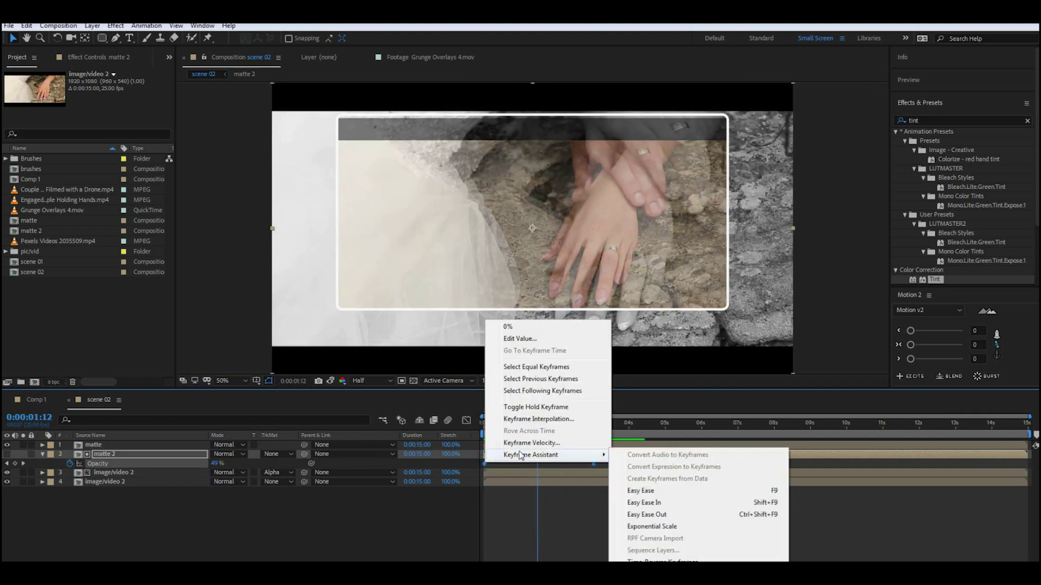
pyautogui.click(644, 503)
pyautogui.click(466, 421)
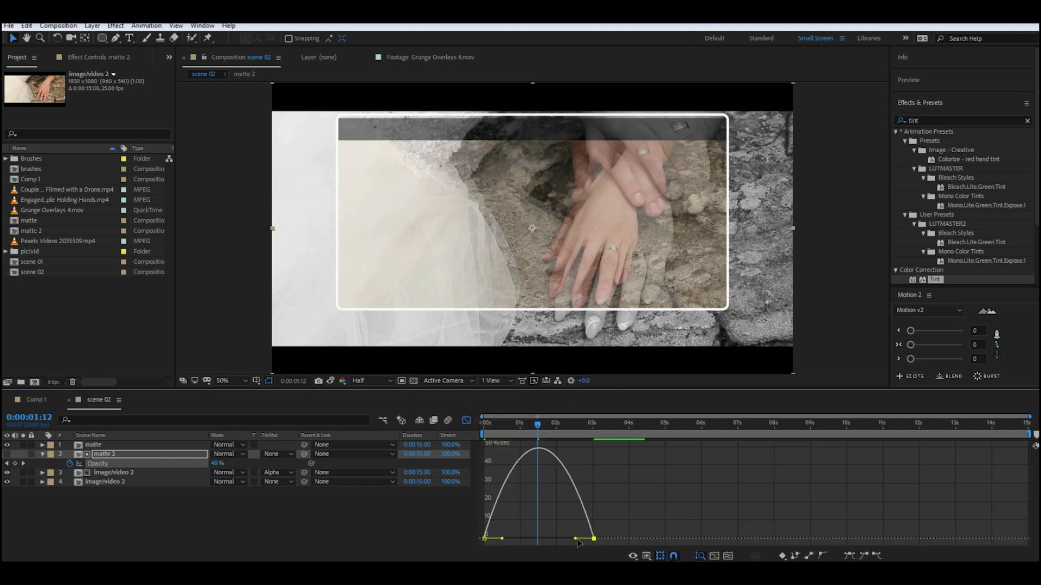
pyautogui.click(467, 420)
pyautogui.press('space')
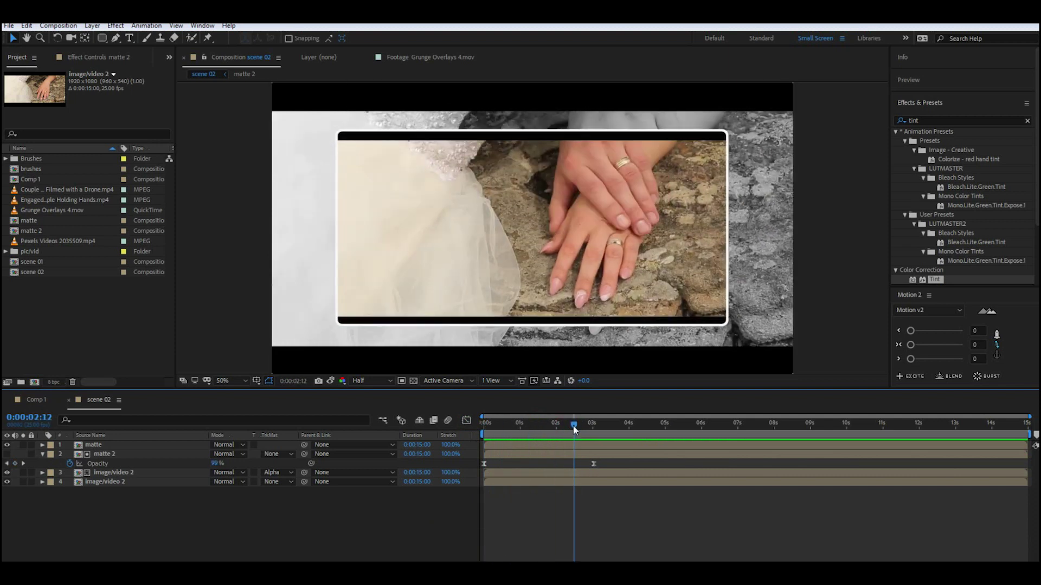
# Add a lower opacity keyframe to matte 2 at about 2 seconds to delay its fade-in, and preview scene 02.
pyautogui.moveTo(575, 430); pyautogui.dragTo(559, 436)
pyautogui.moveTo(220, 464); pyautogui.dragTo(172, 474)
pyautogui.moveTo(555, 425); pyautogui.dragTo(487, 441)
pyautogui.press('space')
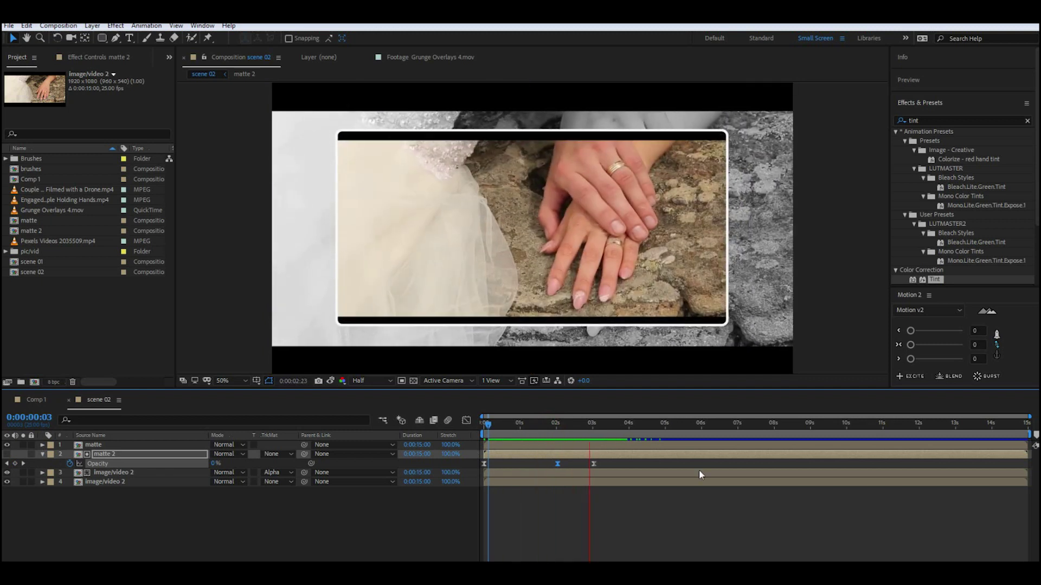
pyautogui.press('space')
# Add scene 02 to Comp 1 directly beneath the Grunge Overlays 4.mov layer, starting at 0:00:08:00.
pyautogui.click(613, 507)
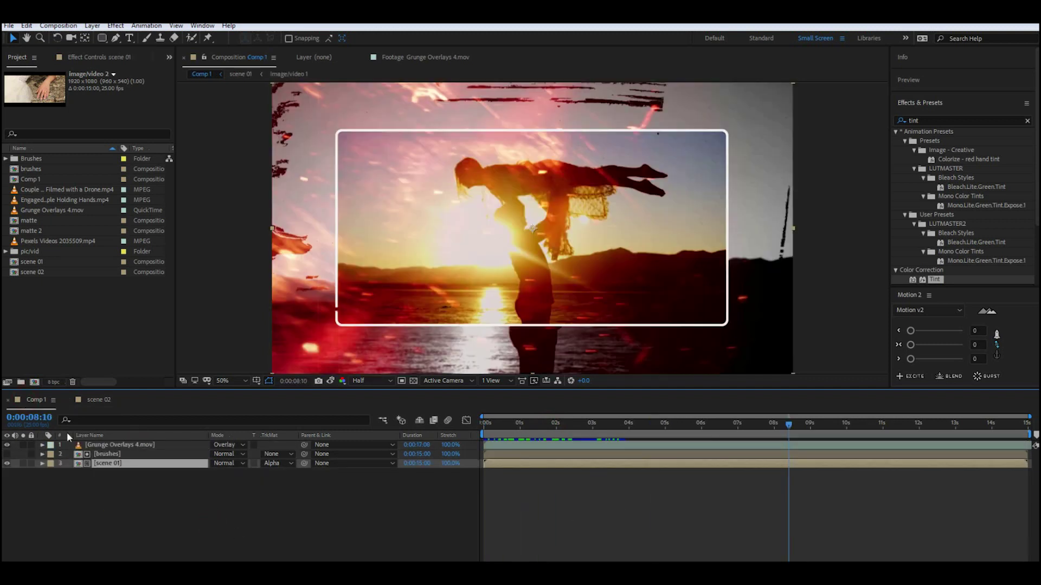
pyautogui.moveTo(790, 431)
pyautogui.mouseDown()
pyautogui.moveTo(860, 425)
pyautogui.moveTo(775, 440)
pyautogui.mouseUp()
pyautogui.moveTo(51, 274); pyautogui.dragTo(114, 454)
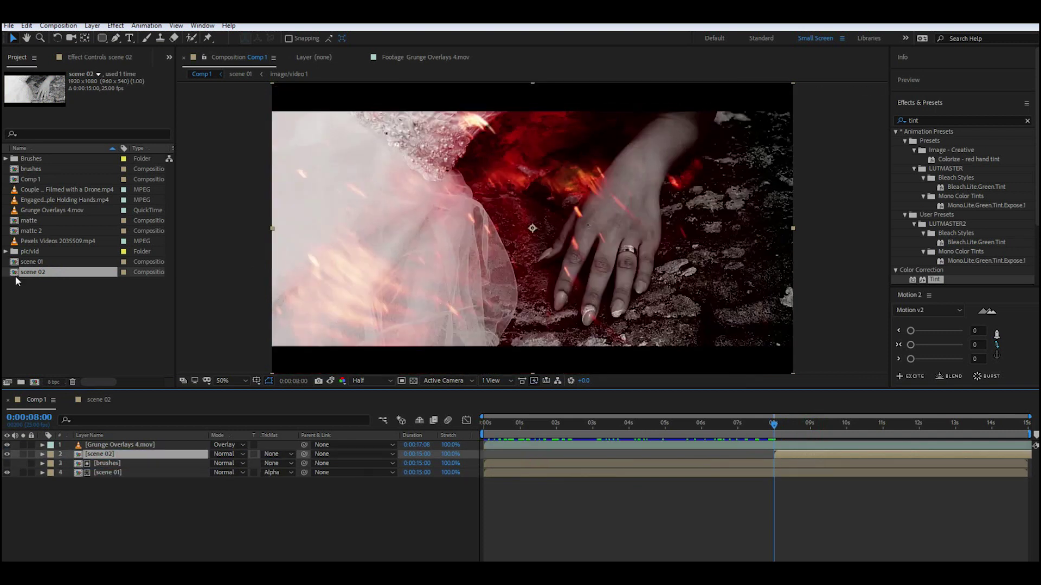
pyautogui.click(29, 291)
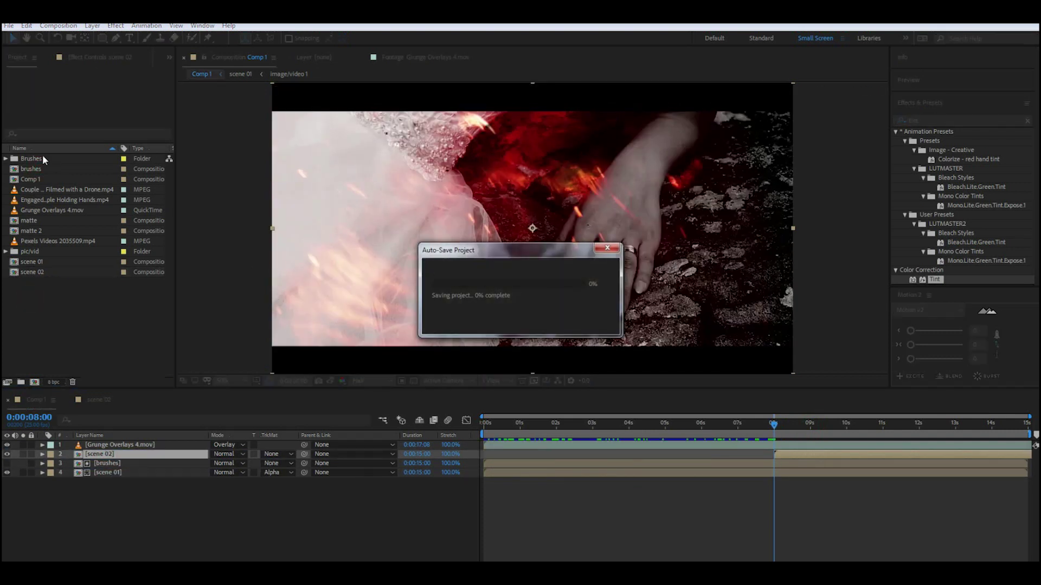
# Place brushes above scene 02 starting at 0:00:08:00, use it as scene 02's Alpha matte and preview the transition.
pyautogui.moveTo(41, 169)
pyautogui.mouseDown()
pyautogui.moveTo(88, 343)
pyautogui.moveTo(96, 454)
pyautogui.mouseUp()
pyautogui.moveTo(530, 455); pyautogui.dragTo(804, 455)
pyautogui.click(278, 462)
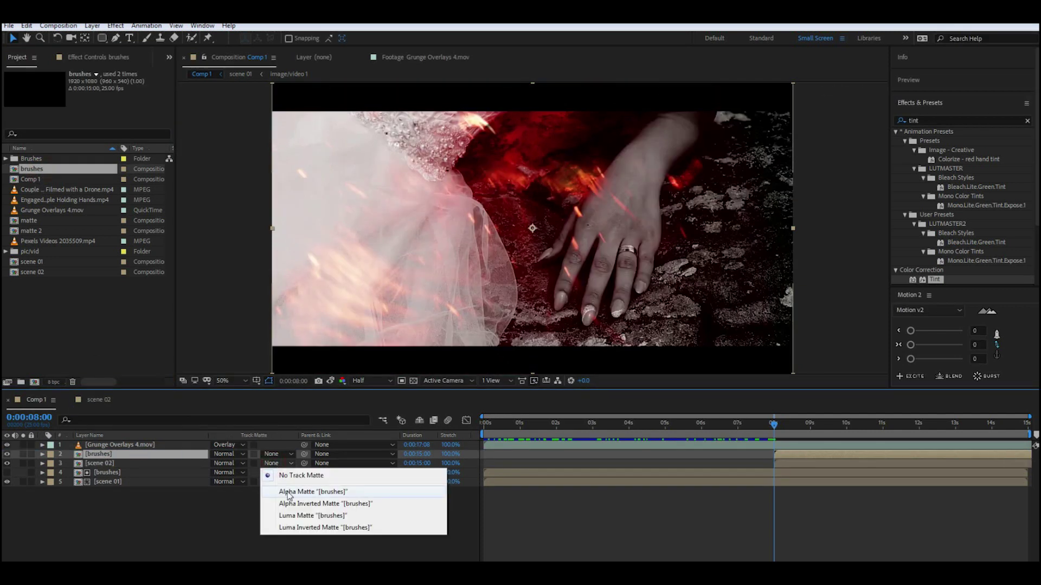
pyautogui.click(289, 492)
pyautogui.press('space')
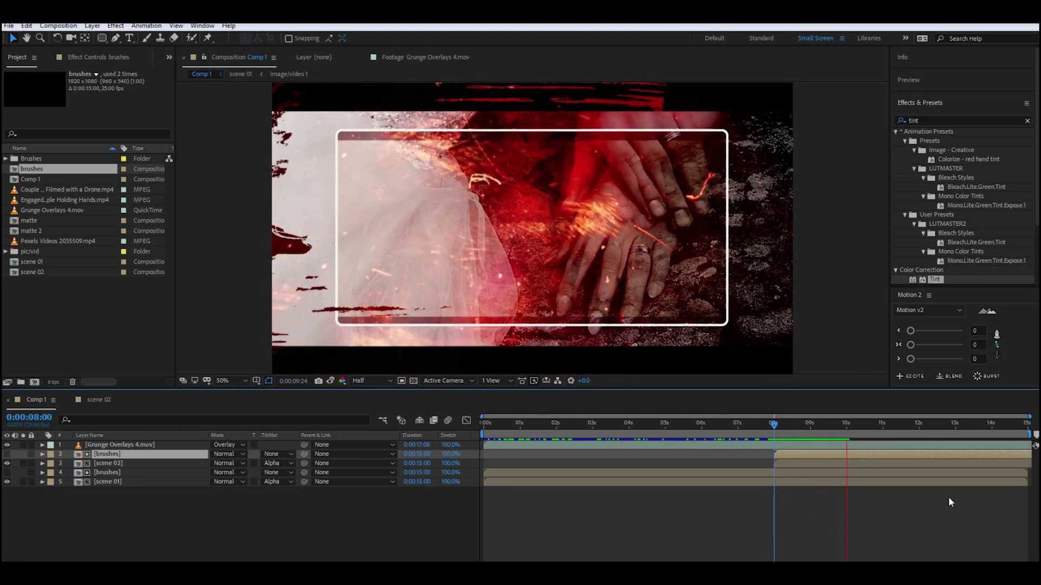
# Try the Silhouette Alpha and Stencil Luma blending modes on the Grunge Overlays 4.mov layer and preview Comp 1.
pyautogui.click(230, 446)
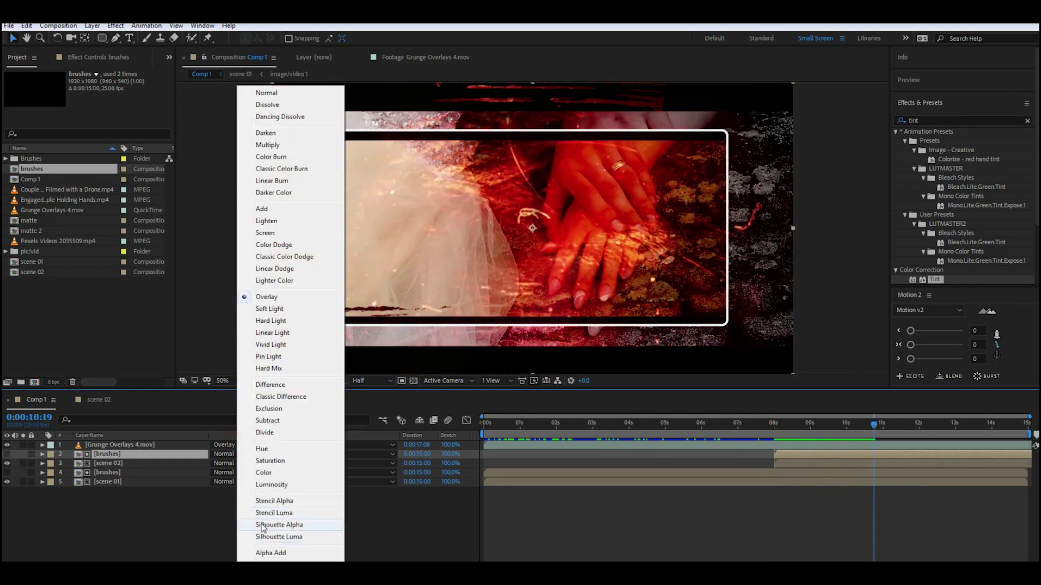
pyautogui.click(263, 527)
pyautogui.click(242, 446)
pyautogui.click(266, 514)
pyautogui.moveTo(874, 427); pyautogui.dragTo(498, 434)
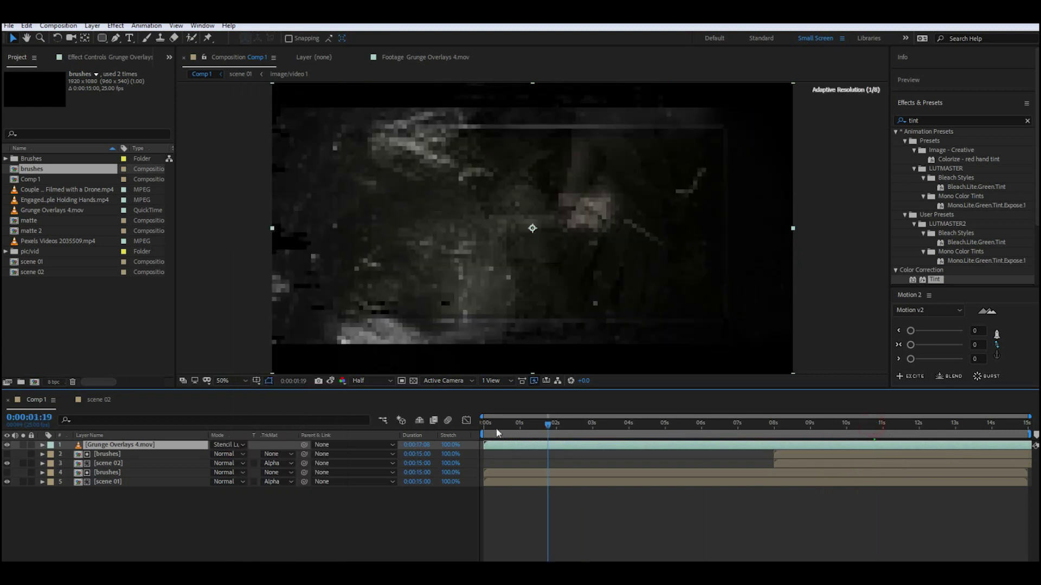
pyautogui.press('space')
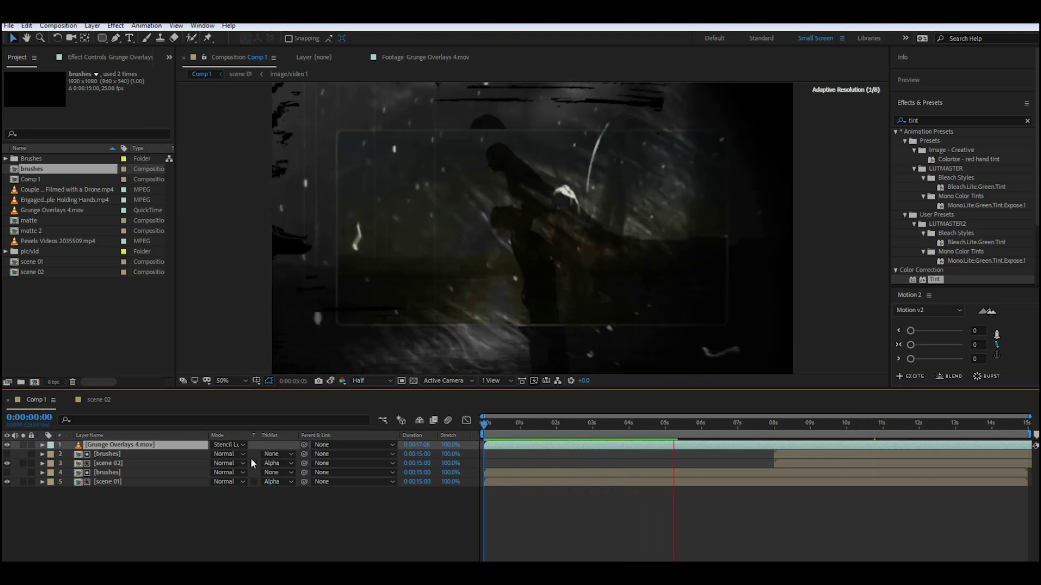
# Try the Stencil Alpha, Multiply, Dissolve and Dancing Dissolve blending modes on the Grunge Overlays 4.mov layer.
pyautogui.click(242, 445)
pyautogui.click(266, 499)
pyautogui.press('space')
pyautogui.press('space')
pyautogui.click(232, 445)
pyautogui.click(268, 145)
pyautogui.click(237, 452)
pyautogui.click(265, 106)
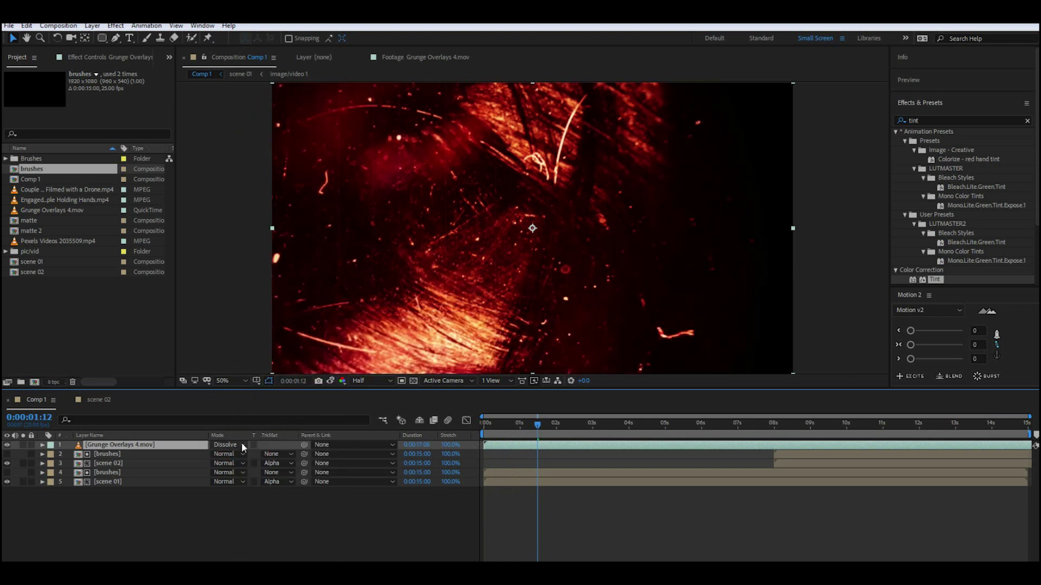
pyautogui.click(242, 446)
pyautogui.click(280, 115)
pyautogui.click(224, 445)
pyautogui.moveTo(536, 424); pyautogui.dragTo(557, 430)
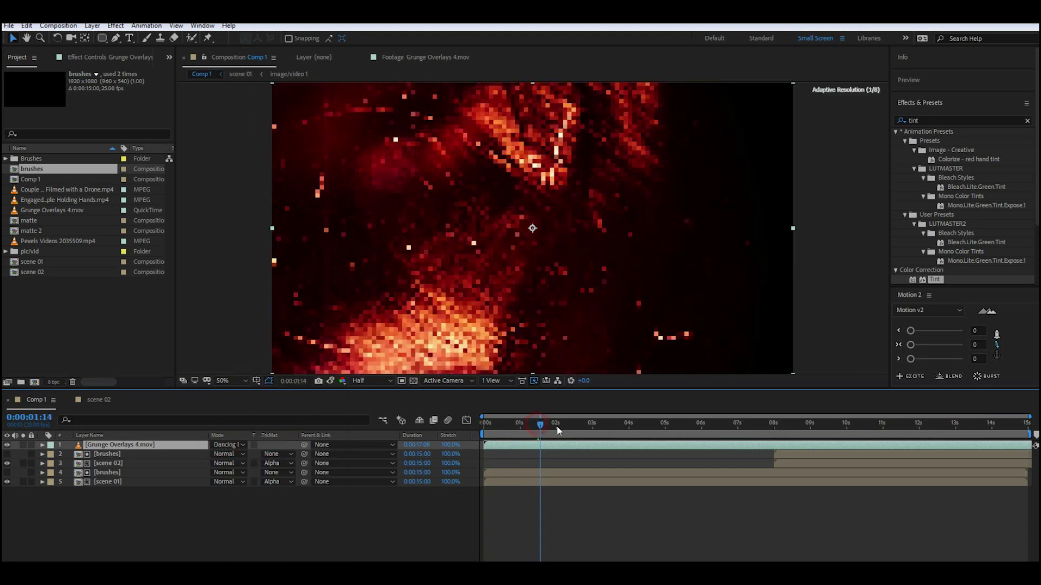
# Compare Soft Light with other light blending modes such as Hard Light, Pin Light and Hard Mix on the grunge overlay.
pyautogui.click(242, 445)
pyautogui.click(271, 313)
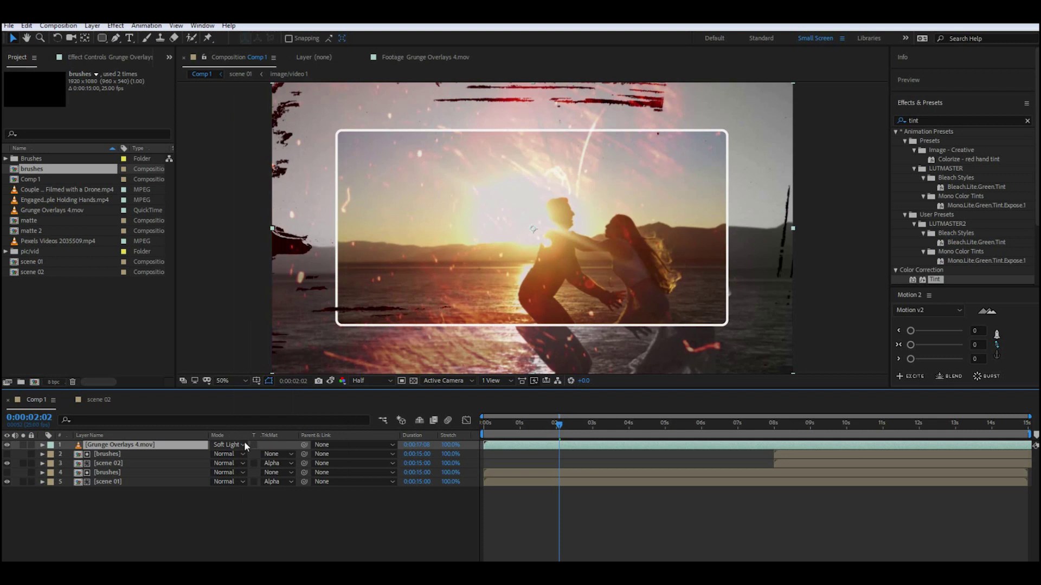
pyautogui.click(245, 445)
pyautogui.click(271, 325)
pyautogui.click(230, 447)
pyautogui.click(271, 325)
pyautogui.click(239, 445)
pyautogui.click(277, 358)
pyautogui.click(231, 445)
pyautogui.click(280, 361)
pyautogui.click(232, 445)
pyautogui.click(277, 370)
pyautogui.click(230, 445)
pyautogui.click(269, 375)
# Set the Grunge Overlays 4.mov layer's blending mode to Soft Light and preview both scenes in Comp 1.
pyautogui.click(231, 445)
pyautogui.click(271, 310)
pyautogui.moveTo(558, 424); pyautogui.dragTo(523, 424)
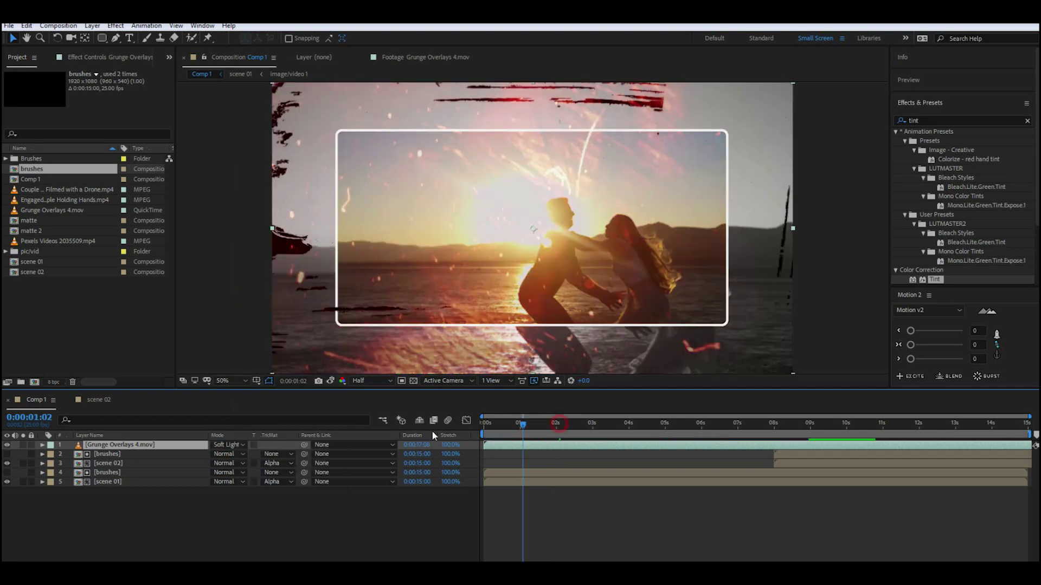
pyautogui.press('space')
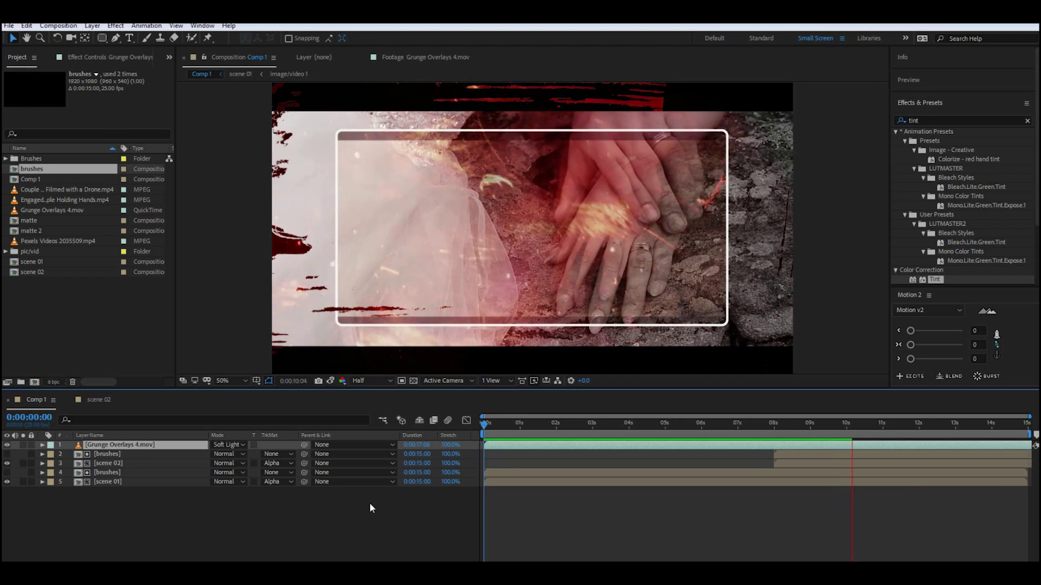
pyautogui.press('space')
pyautogui.moveTo(872, 426); pyautogui.dragTo(910, 434)
pyautogui.press('space')
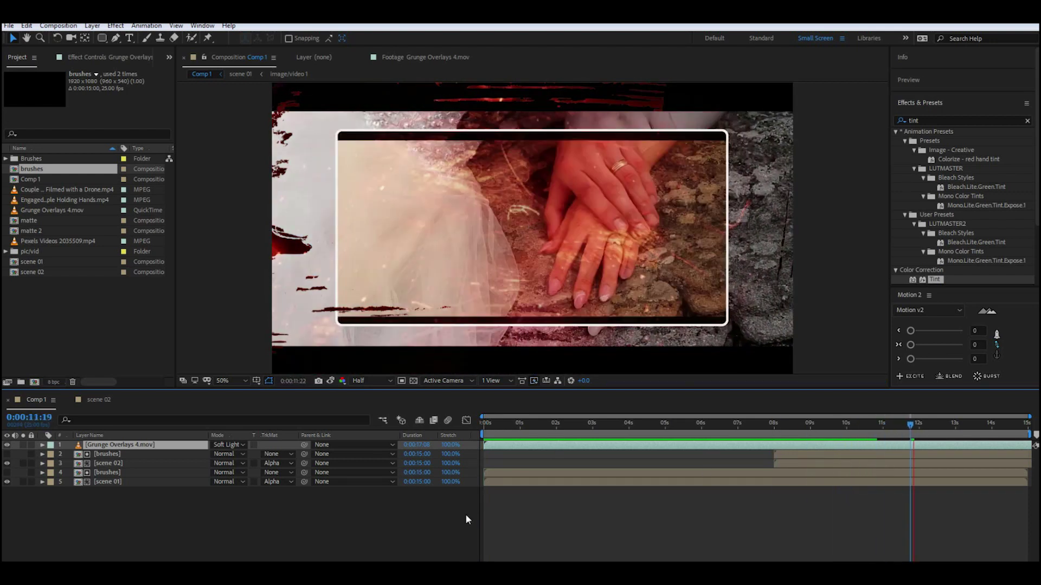
# Extend Comp 1's duration to 20 seconds in its composition settings.
pyautogui.click(58, 25)
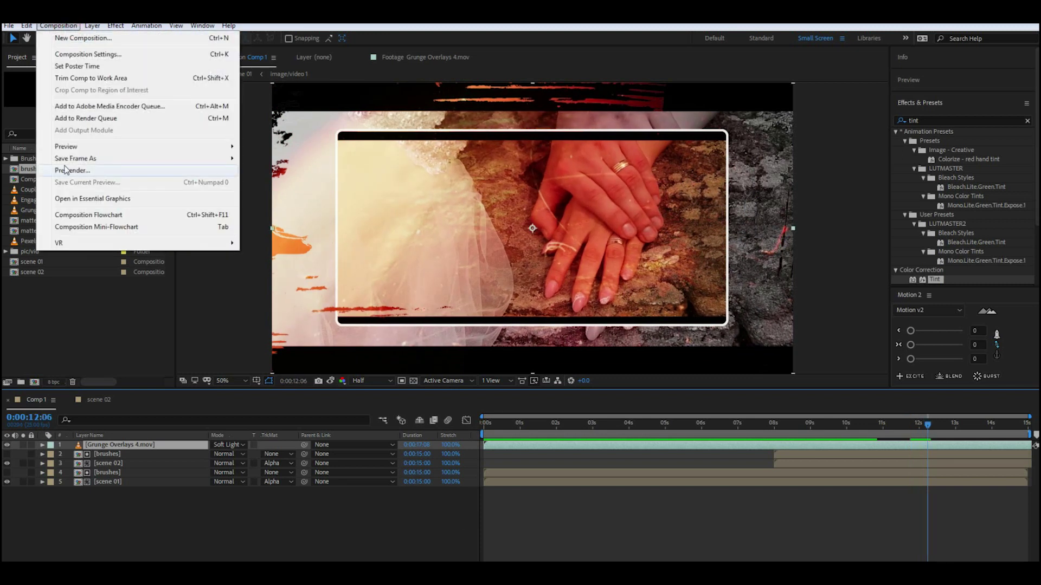
pyautogui.click(102, 56)
pyautogui.doubleClick(329, 358)
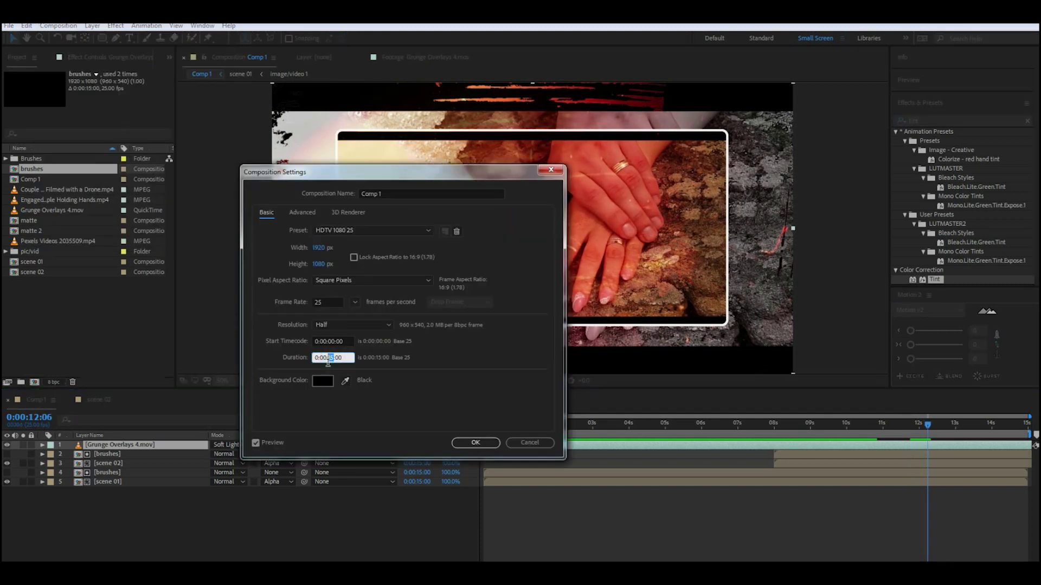
pyautogui.press('Return')
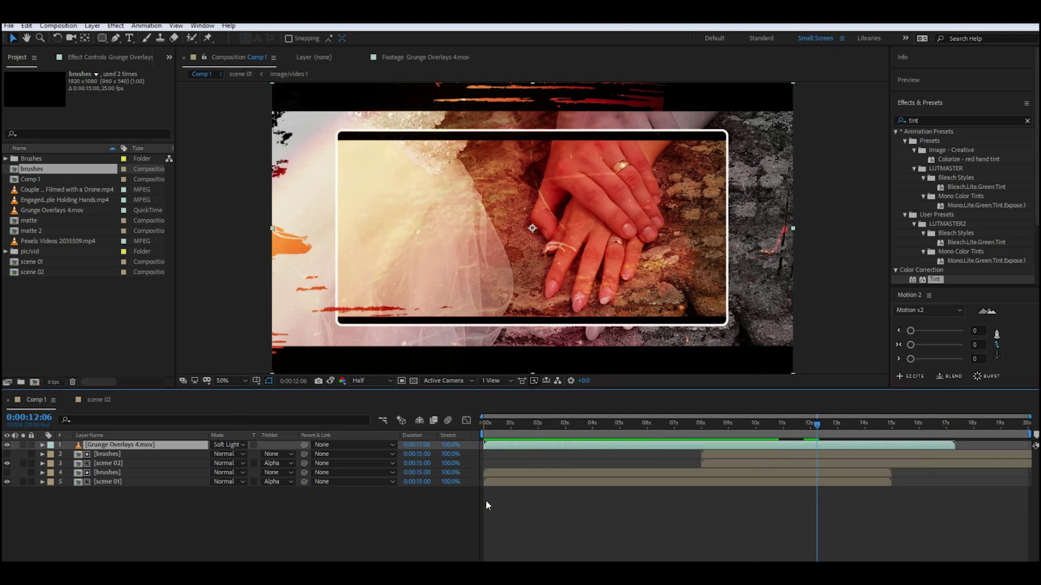
pyautogui.click(254, 541)
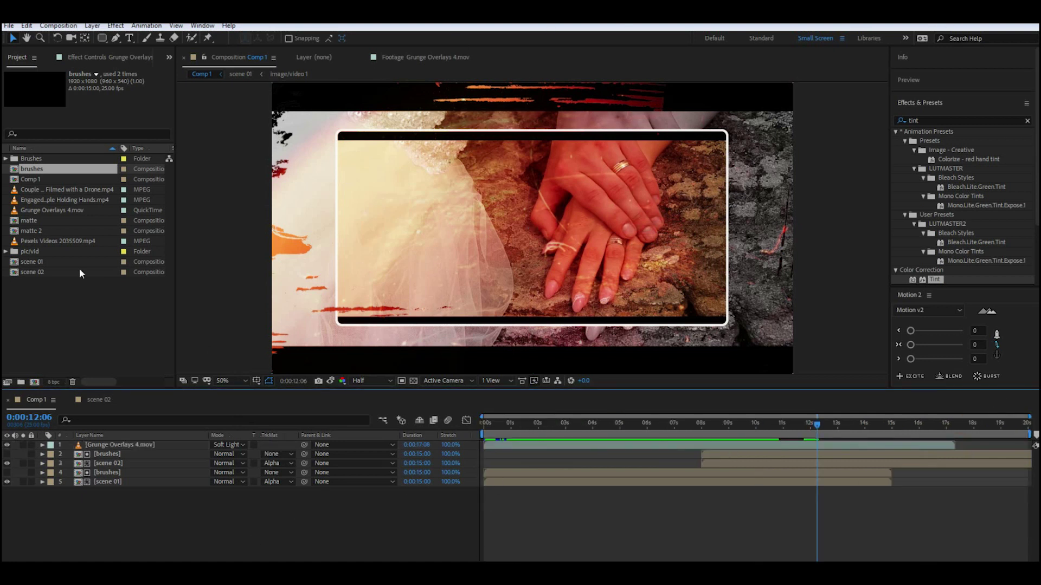
# Duplicate the scene 02 composition to make scene 03 and open the copy.
pyautogui.click(23, 272)
pyautogui.hotkey('ctrl', 'd')
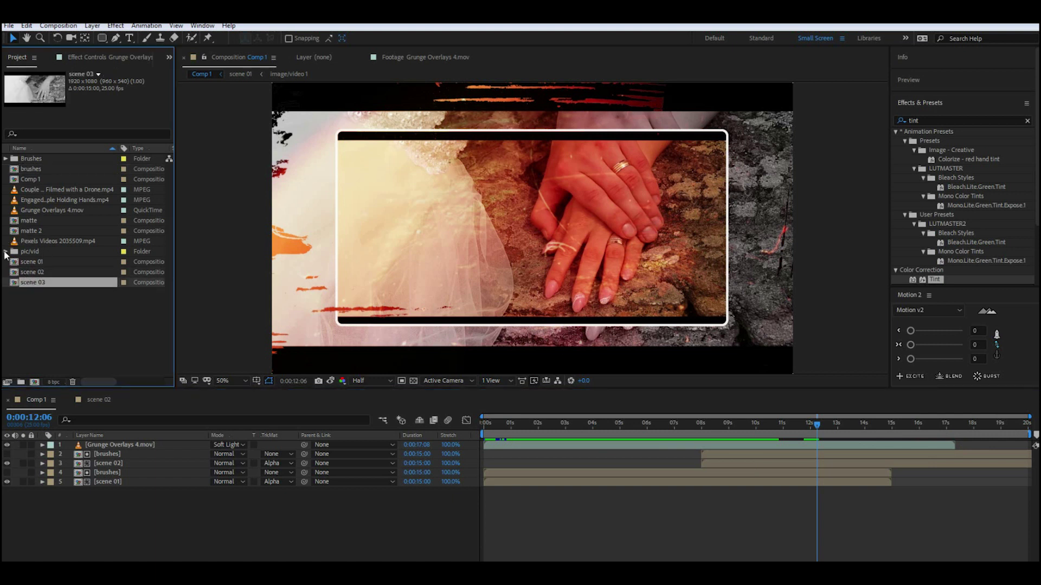
pyautogui.doubleClick(38, 282)
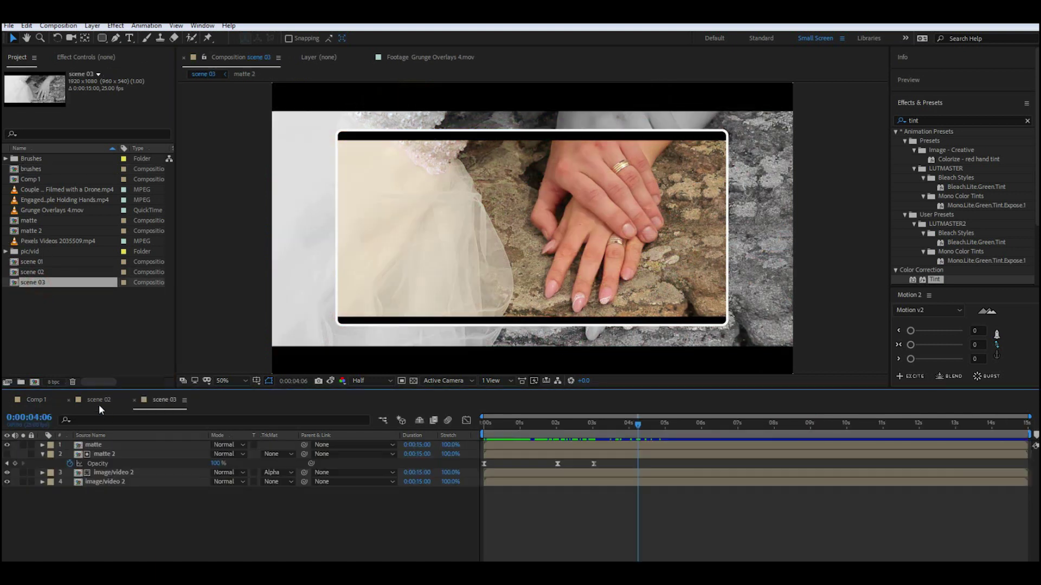
# Replace both image/video 2 layers in scene 03 with image/video 3 and preview the scene from the start.
pyautogui.click(132, 472)
pyautogui.keyDown('shift'); pyautogui.click(133, 481); pyautogui.keyUp('shift')
pyautogui.click(6, 251)
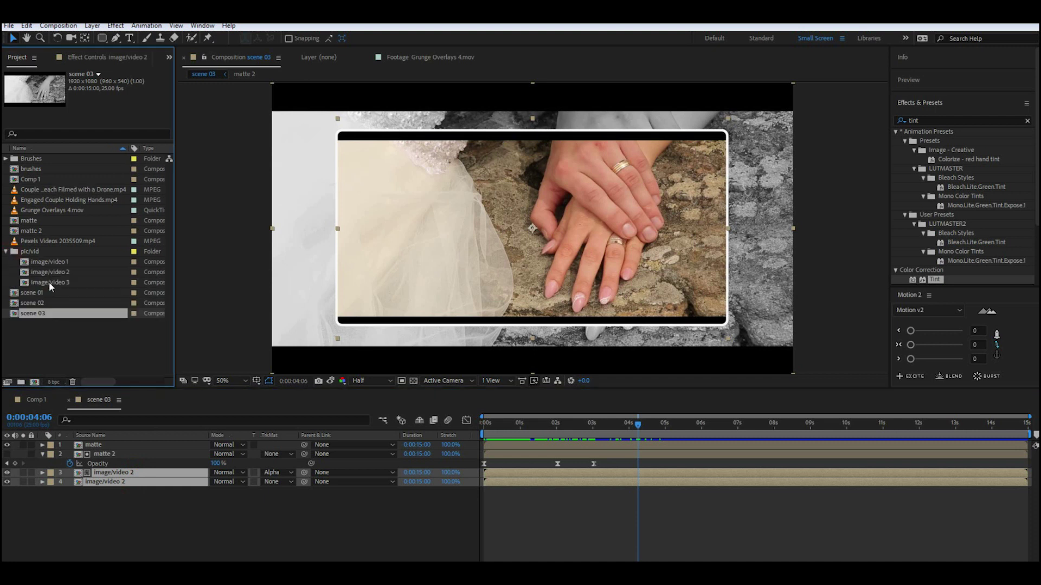
pyautogui.moveTo(48, 281); pyautogui.dragTo(570, 352)
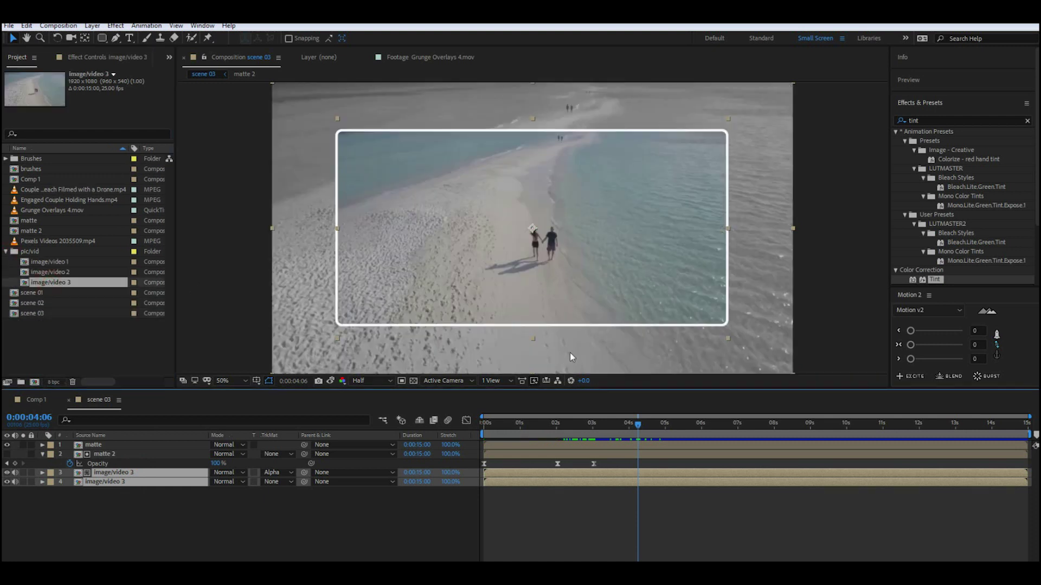
pyautogui.moveTo(639, 429); pyautogui.dragTo(448, 470)
pyautogui.press('space')
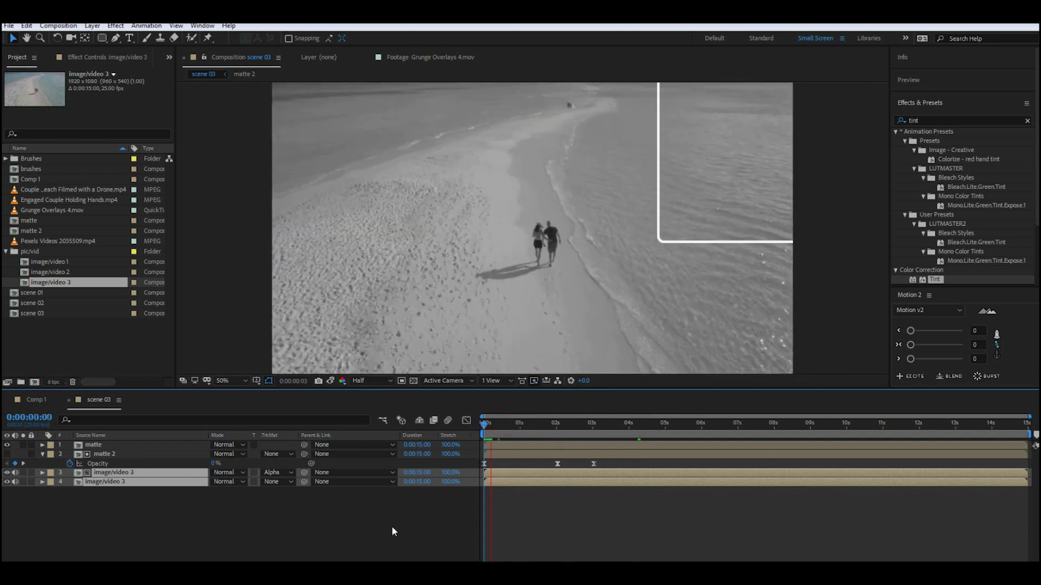
pyautogui.click(373, 541)
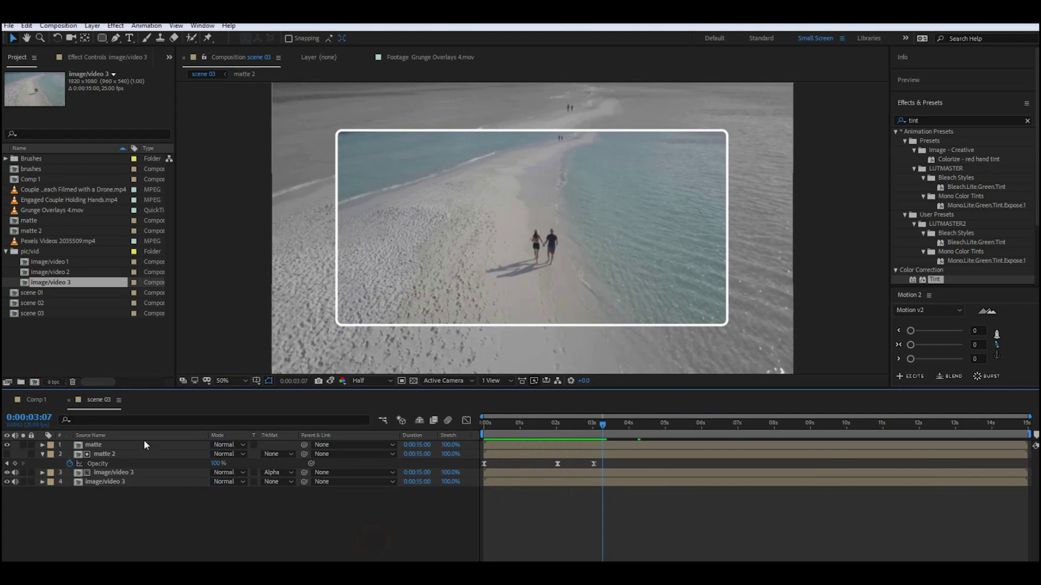
# Check scene 01's layers, move matte 2's middle opacity keyframe in scene 03 to about 2.4 seconds and scrub the result.
pyautogui.moveTo(602, 425); pyautogui.dragTo(549, 427)
pyautogui.doubleClick(38, 294)
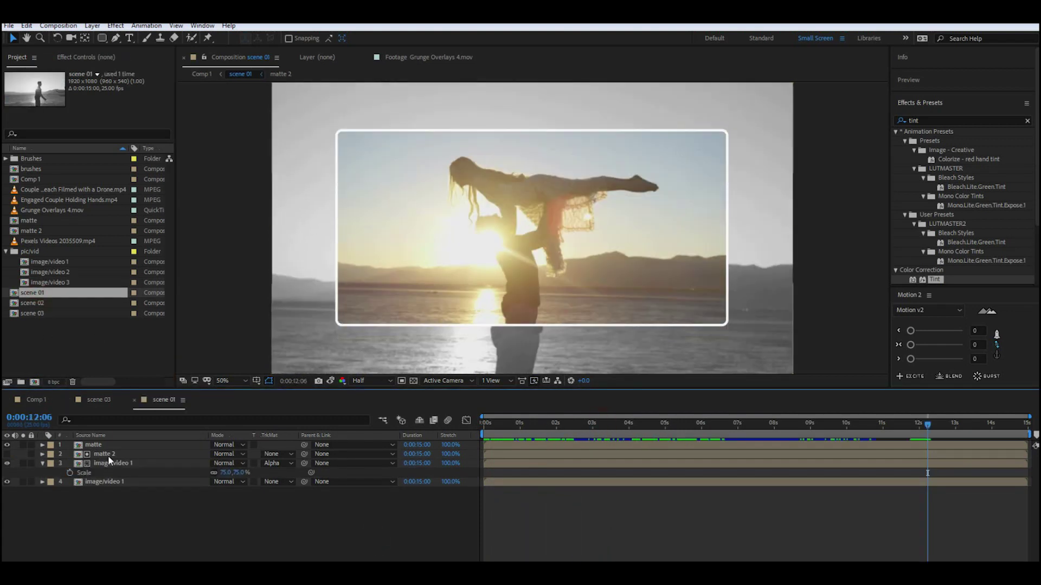
pyautogui.doubleClick(50, 312)
pyautogui.click(600, 421)
pyautogui.moveTo(601, 422); pyautogui.dragTo(570, 464)
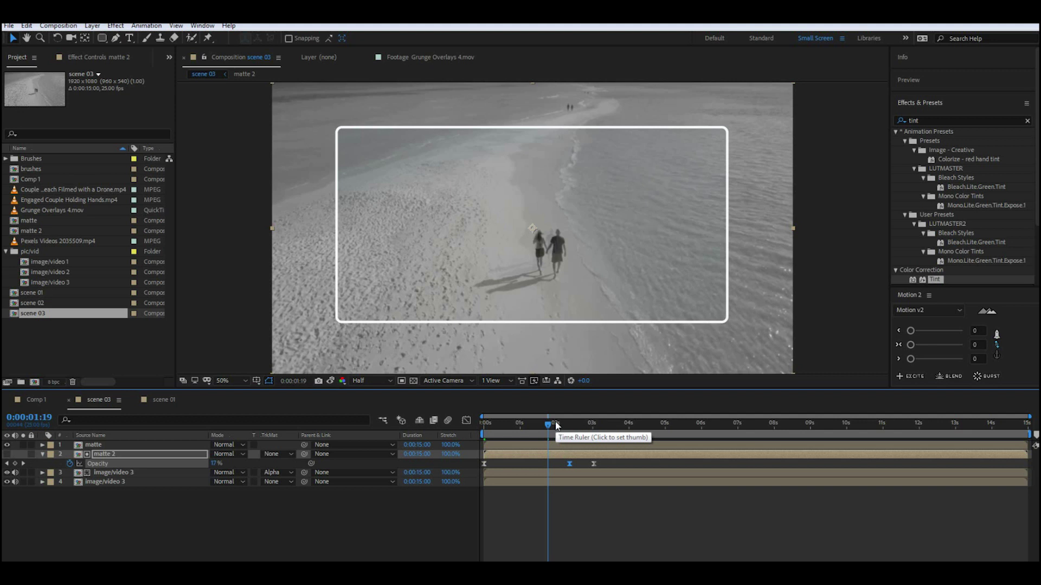
pyautogui.moveTo(550, 427); pyautogui.dragTo(840, 423)
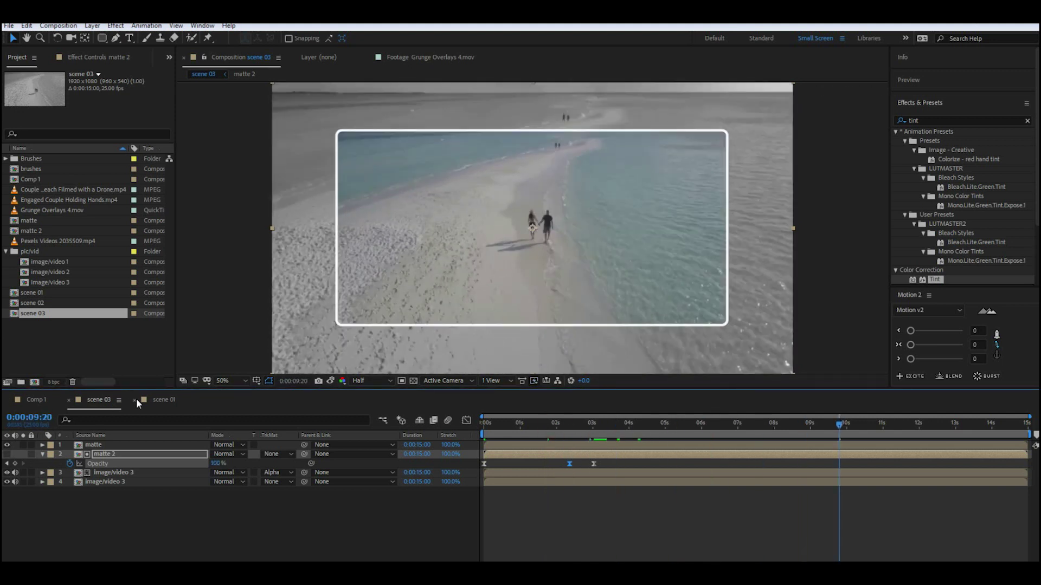
# Add scene 03 to Comp 1 beneath the Grunge Overlays 4.mov layer, with a brushes layer directly above scene 03.
pyautogui.click(69, 399)
pyautogui.moveTo(37, 333); pyautogui.dragTo(96, 456)
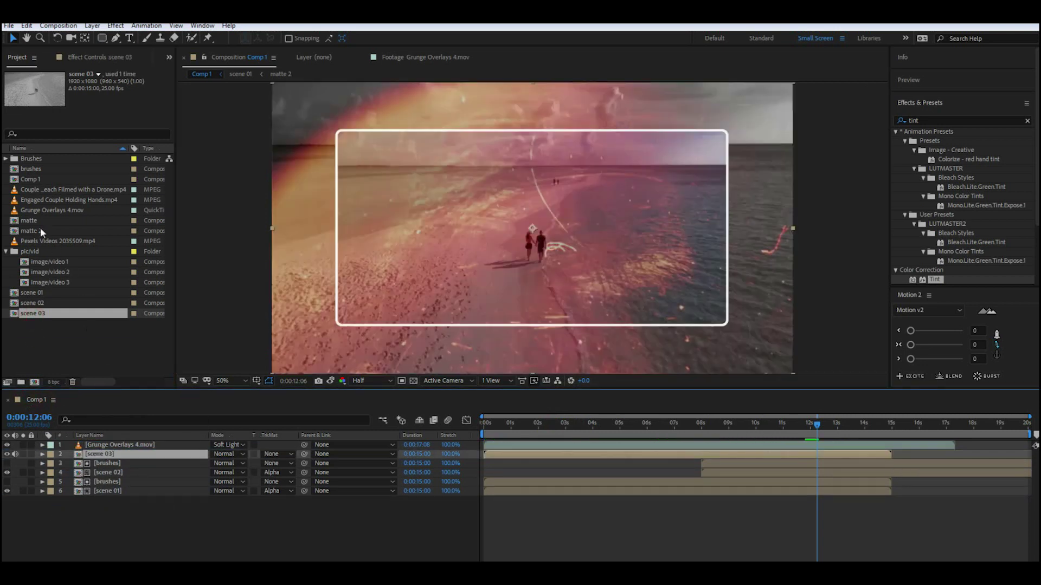
pyautogui.click(30, 169)
pyautogui.rightClick(31, 168)
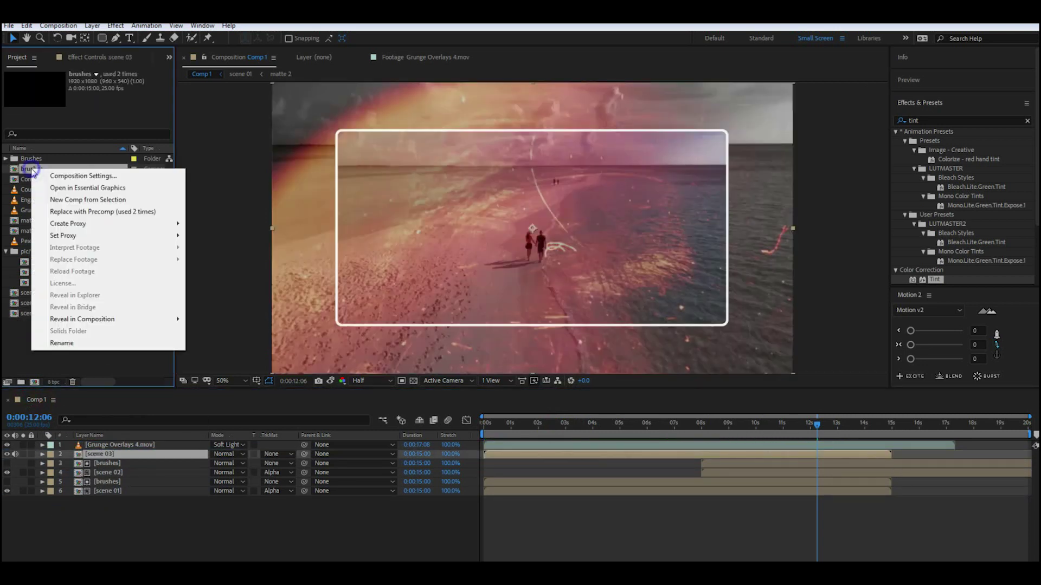
pyautogui.moveTo(31, 167)
pyautogui.mouseDown()
pyautogui.moveTo(81, 449)
pyautogui.moveTo(99, 459)
pyautogui.mouseUp()
# Rotate the new brushes layer 180° and use it as scene 03's Alpha matte.
pyautogui.press('r')
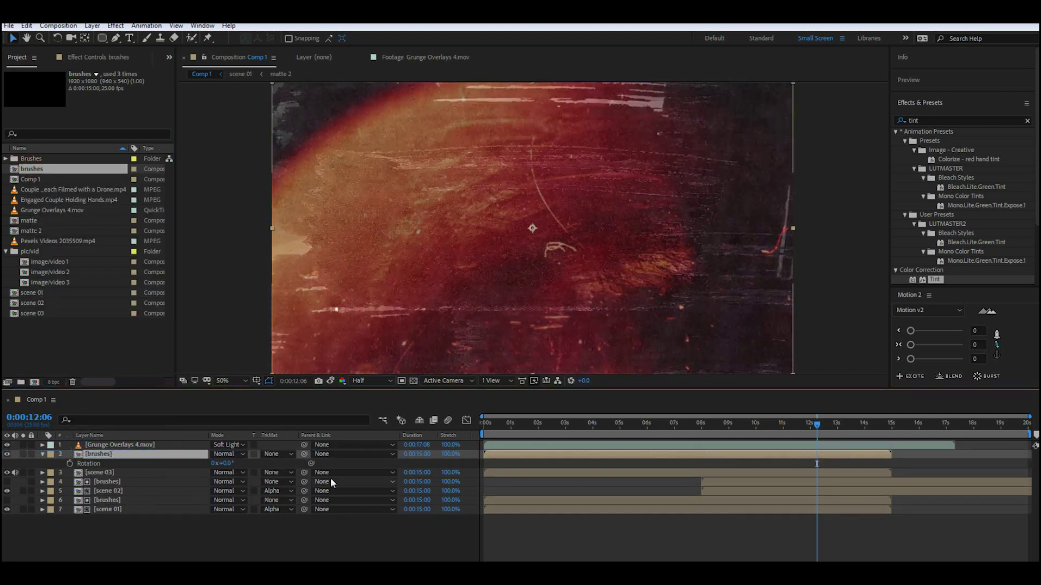
pyautogui.moveTo(228, 463); pyautogui.dragTo(336, 473)
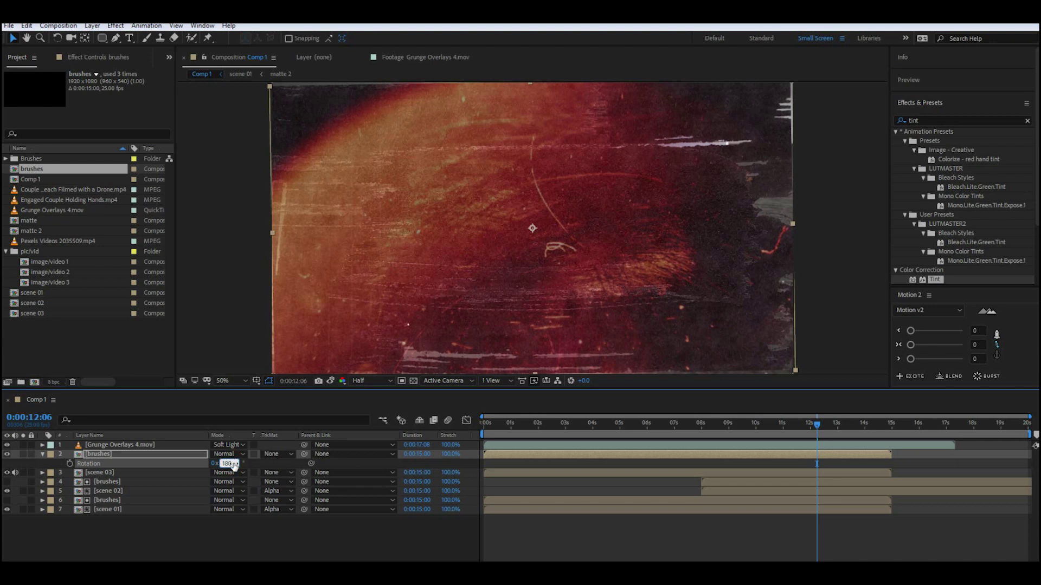
pyautogui.press('Return')
pyautogui.click(276, 472)
pyautogui.click(286, 502)
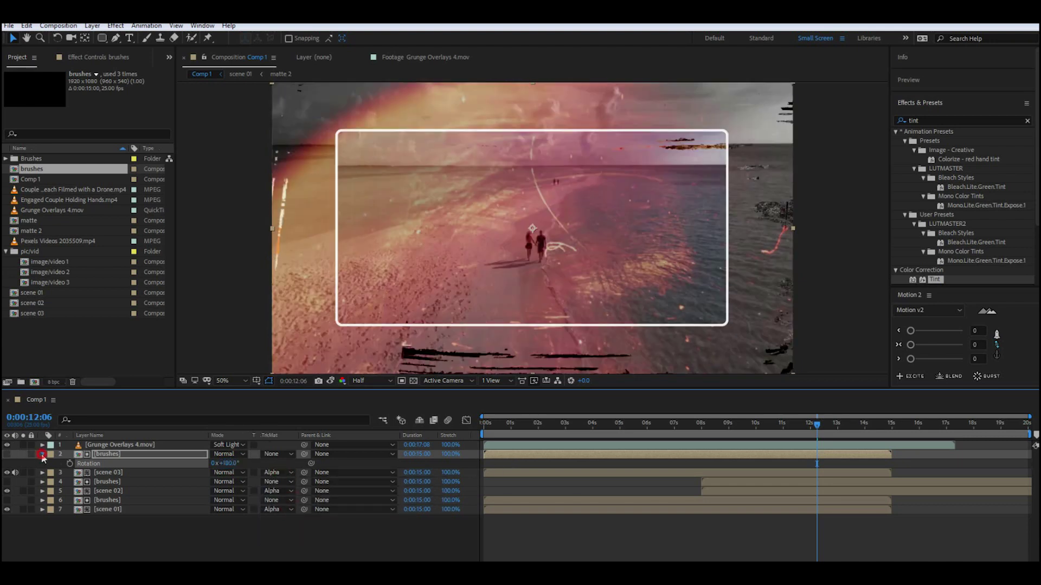
pyautogui.click(43, 456)
# Move scene 03 and its brushes matte together to start at about 0:00:12:06 and preview the transition.
pyautogui.click(516, 457)
pyautogui.keyDown('shift'); pyautogui.click(532, 462); pyautogui.keyUp('shift')
pyautogui.moveTo(532, 462); pyautogui.dragTo(865, 471)
pyautogui.moveTo(817, 425)
pyautogui.mouseDown()
pyautogui.moveTo(795, 433)
pyautogui.moveTo(808, 436)
pyautogui.mouseUp()
pyautogui.press('space')
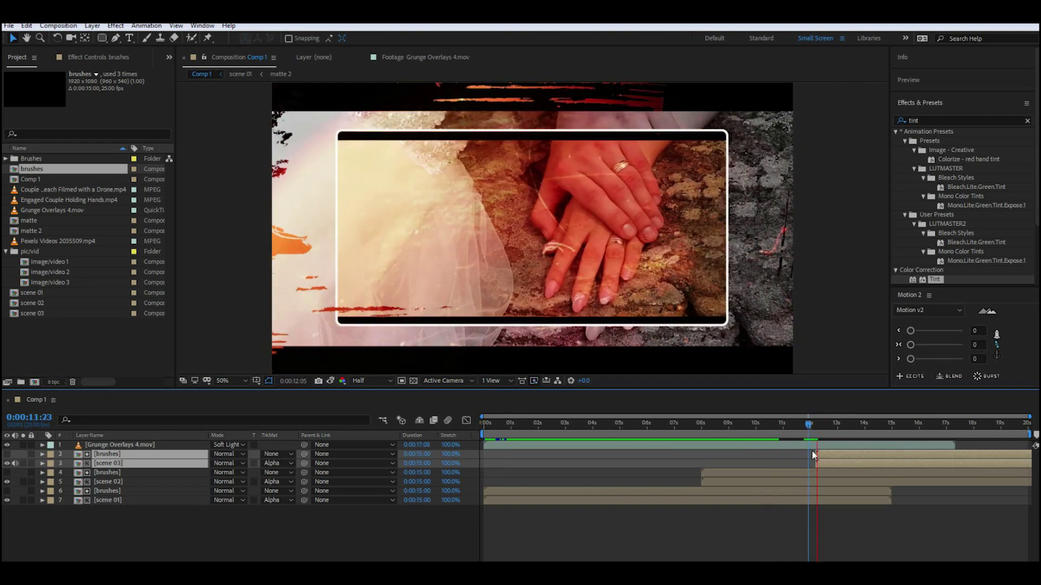
pyautogui.click(381, 537)
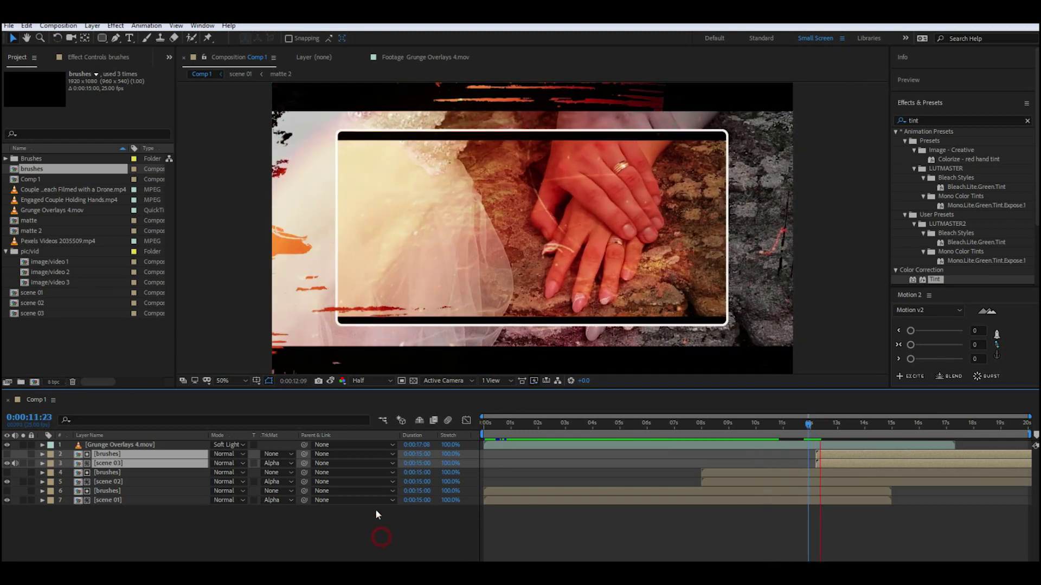
pyautogui.press('Home')
pyautogui.moveTo(815, 426); pyautogui.dragTo(838, 426)
# Switch to Windows Media Player, play the track Again from the music library and minimize the player.
pyautogui.hotkey('alt', 'Tab')
pyautogui.click(353, 333)
pyautogui.click(378, 321)
pyautogui.click(372, 333)
pyautogui.scroll(-5, 777, 441)
pyautogui.moveTo(778, 440); pyautogui.dragTo(784, 405)
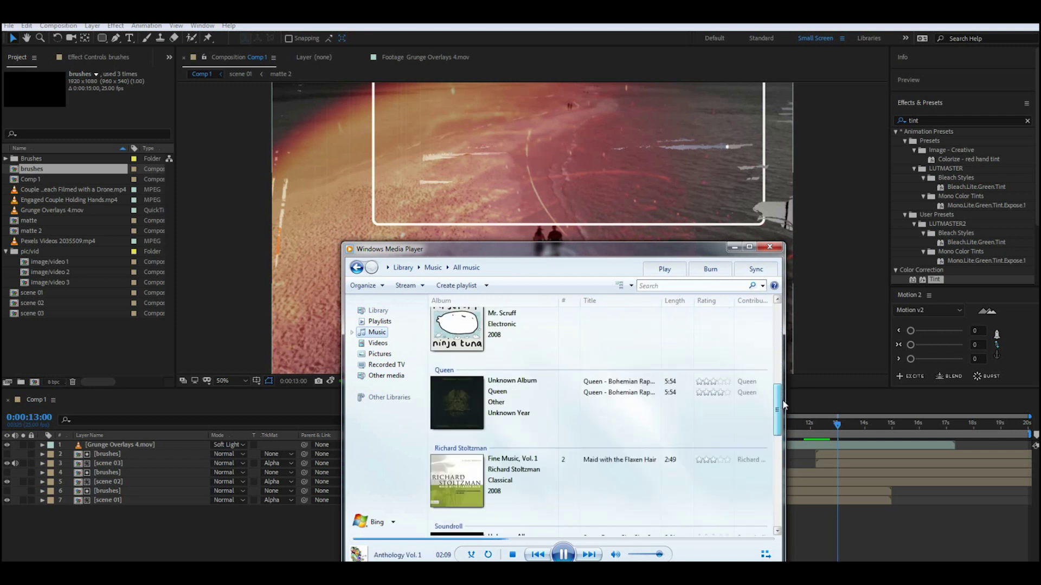
pyautogui.click(501, 392)
pyautogui.click(522, 324)
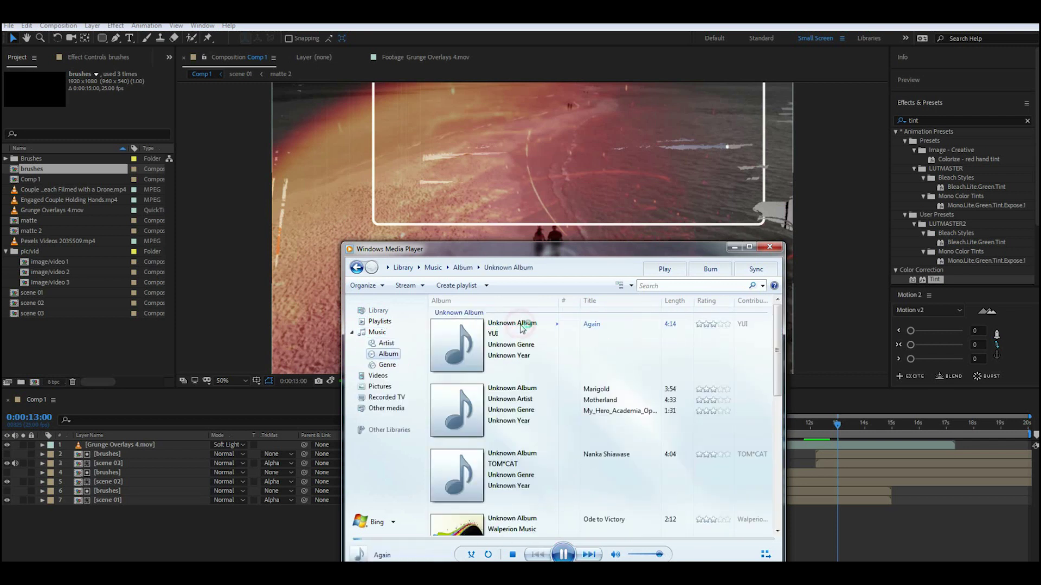
pyautogui.click(733, 248)
# Scrub through the end of Comp 1 and create a new composition named text 01.
pyautogui.moveTo(834, 422); pyautogui.dragTo(771, 428)
pyautogui.moveTo(873, 427); pyautogui.dragTo(998, 424)
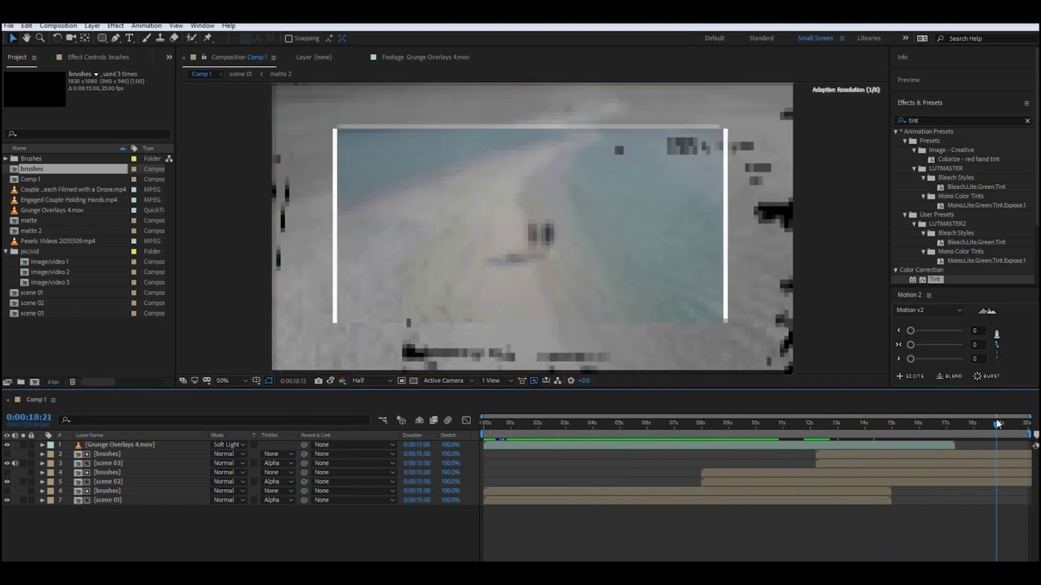
pyautogui.click(35, 383)
pyautogui.write('text')
pyautogui.press('Return')
# Add a text layer reading "love" to the text 01 composition.
pyautogui.rightClick(175, 488)
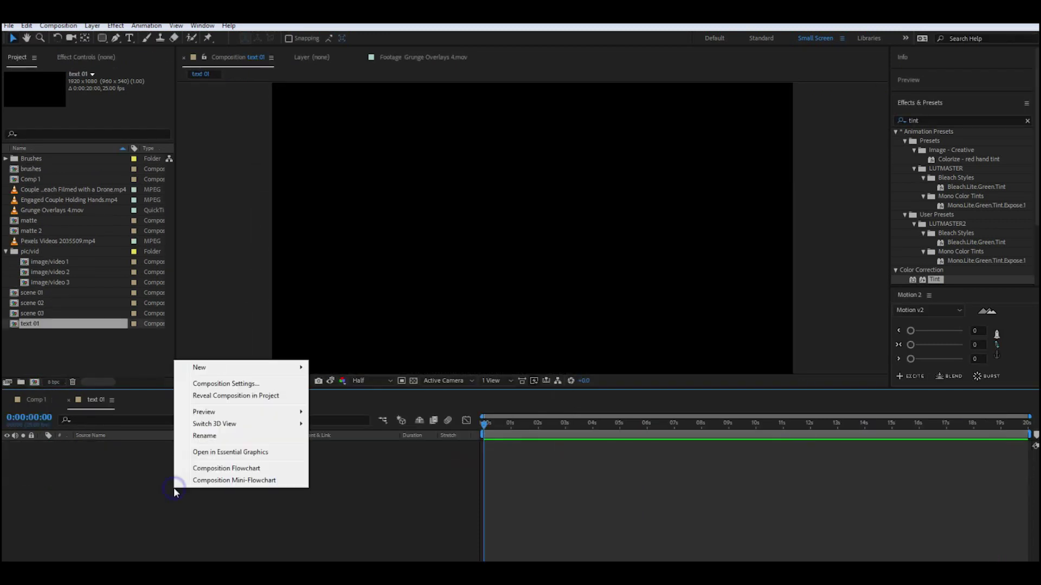
pyautogui.moveTo(228, 368)
pyautogui.click(332, 384)
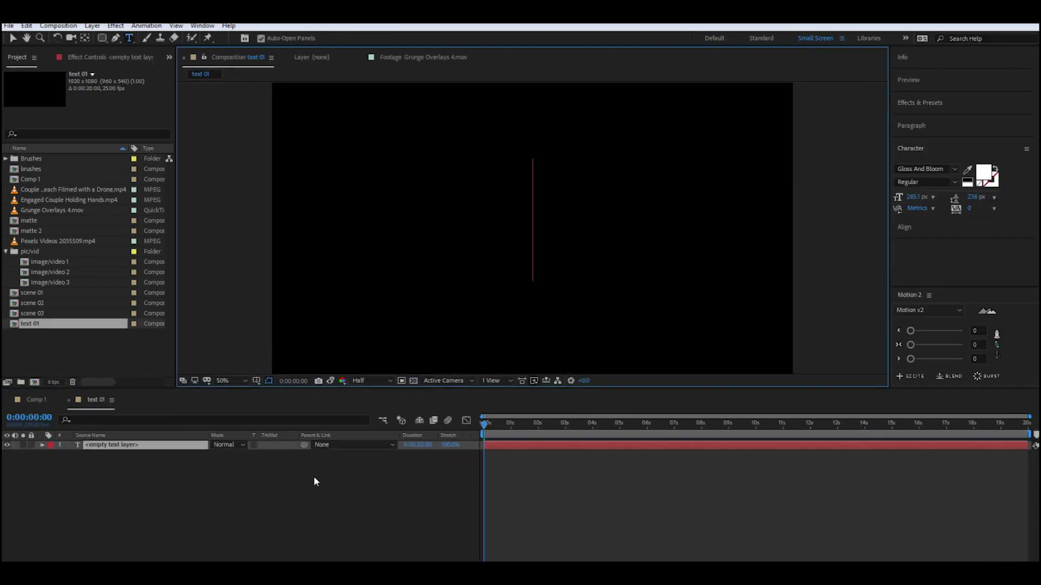
pyautogui.write('love')
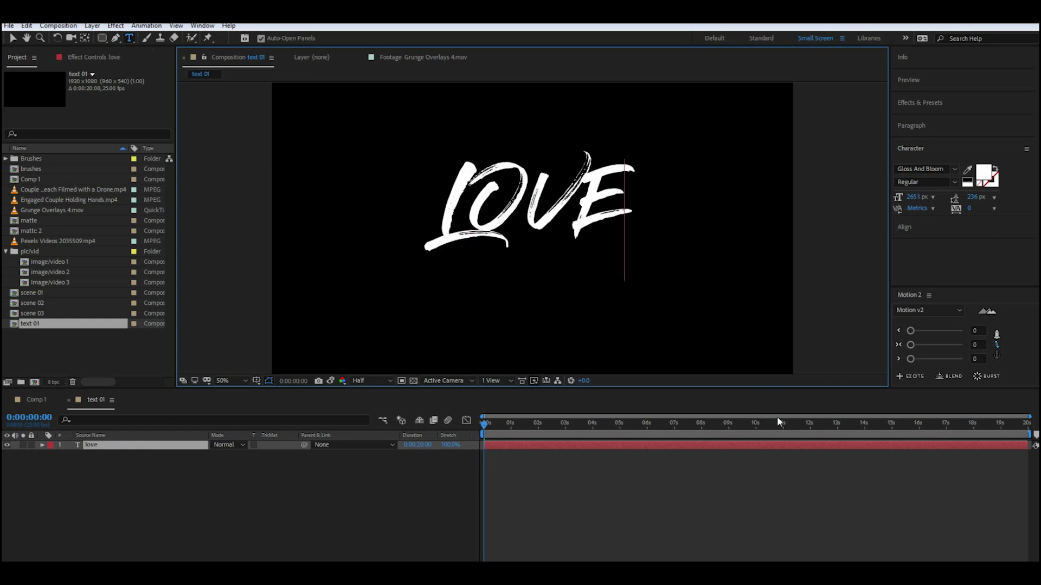
# Add Blur and Tracking text animator properties to the love layer.
pyautogui.click(113, 461)
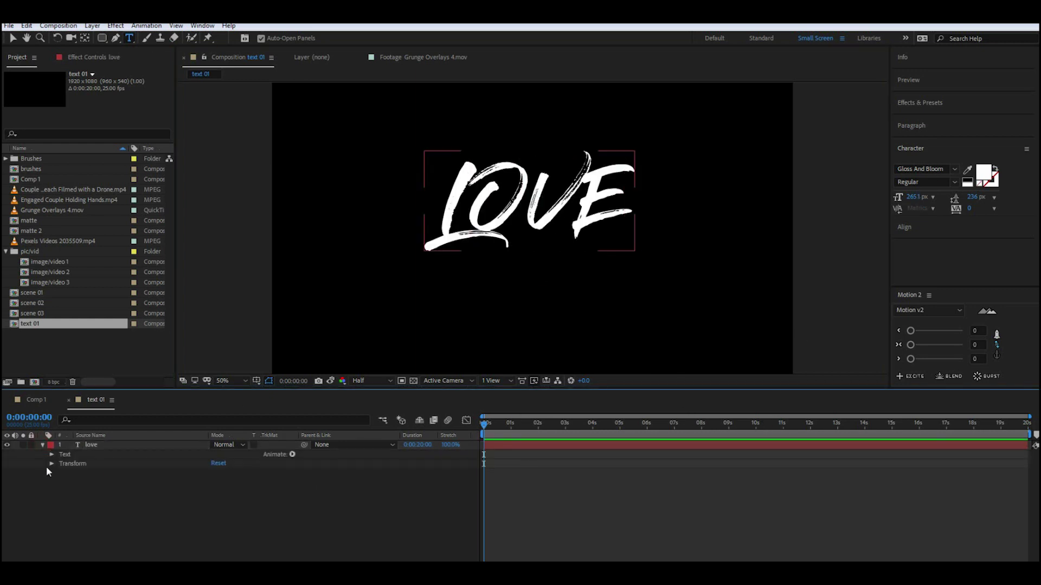
pyautogui.click(291, 455)
pyautogui.click(320, 446)
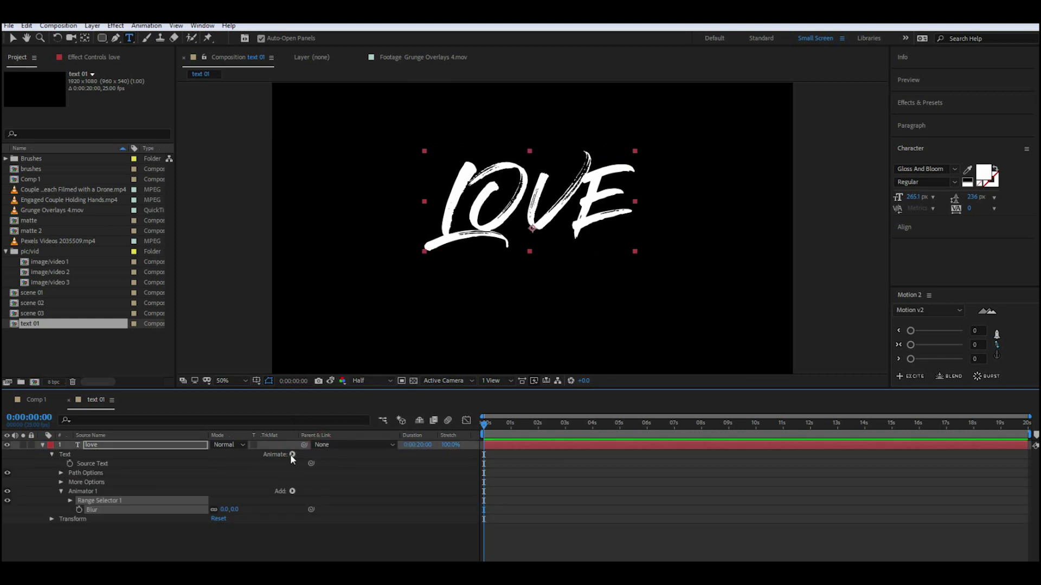
pyautogui.click(292, 455)
pyautogui.click(334, 375)
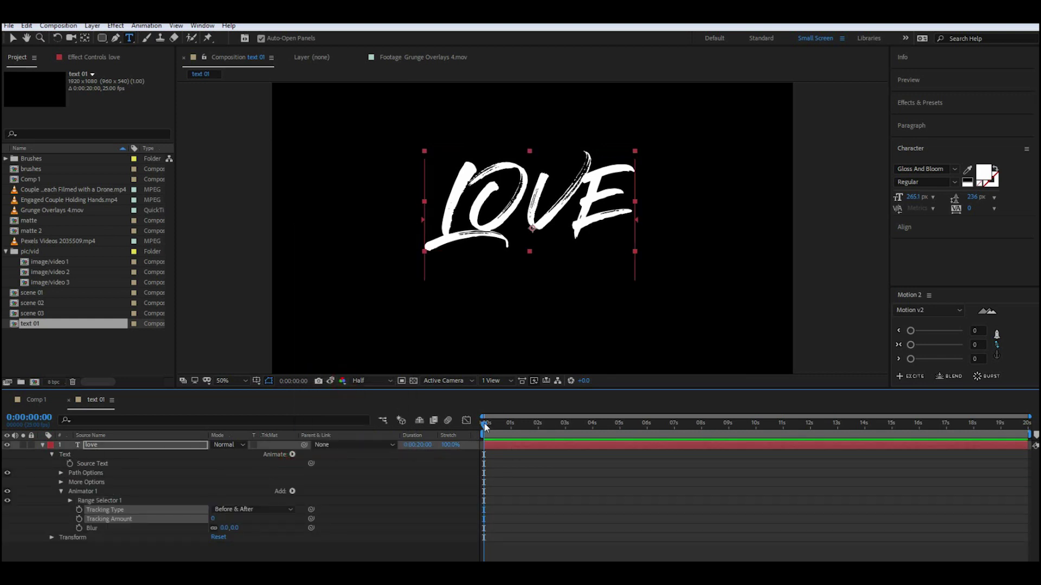
# Keyframe the love text's Tracking Amount from 314 at about 0:00:01:00 to 0 at about 0:00:02:00.
pyautogui.click(537, 421)
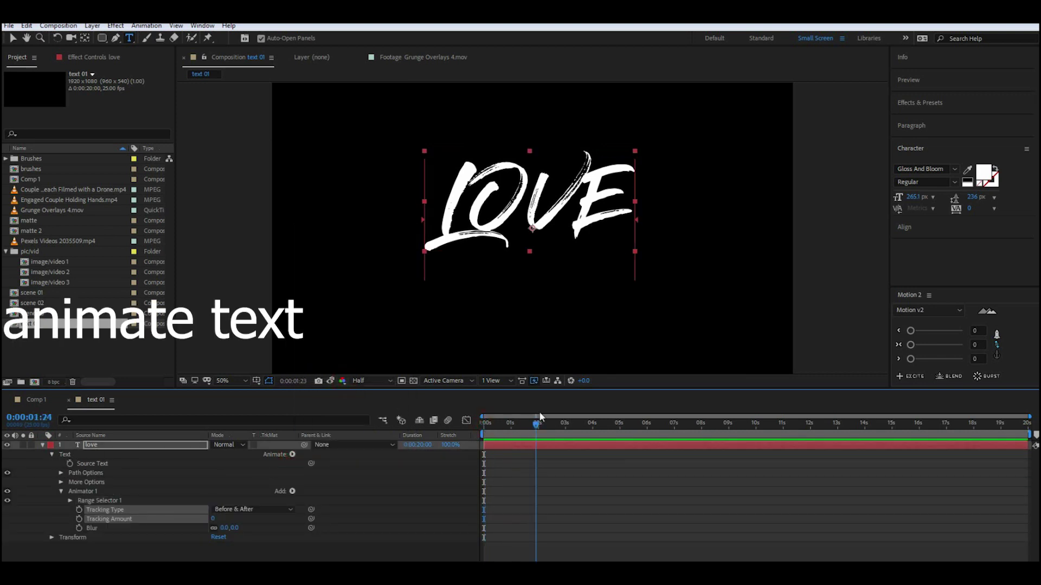
pyautogui.hotkey('ctrl', 'z')
pyautogui.click(310, 537)
pyautogui.click(79, 519)
pyautogui.moveTo(213, 519); pyautogui.dragTo(383, 519)
pyautogui.moveTo(531, 550); pyautogui.dragTo(496, 523)
pyautogui.moveTo(483, 426)
pyautogui.mouseDown()
pyautogui.moveTo(513, 429)
pyautogui.moveTo(478, 445)
pyautogui.mouseUp()
pyautogui.moveTo(549, 553); pyautogui.dragTo(536, 520)
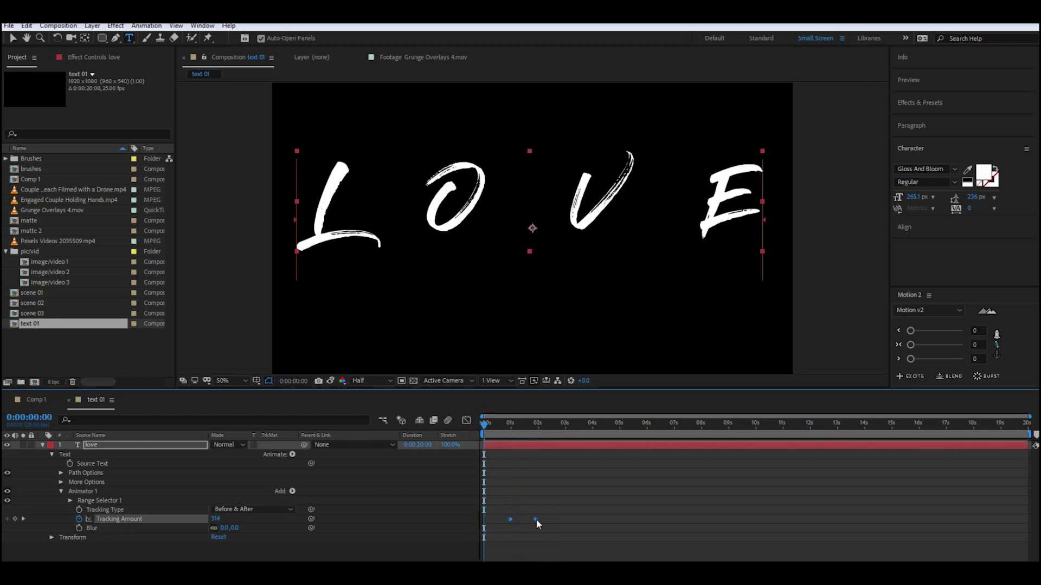
# Keyframe the love text's Blur from 344 at 0:00:00:00 to 0 at about 0:00:02:00.
pyautogui.click(244, 548)
pyautogui.moveTo(512, 423); pyautogui.dragTo(539, 437)
pyautogui.moveTo(538, 424); pyautogui.dragTo(473, 433)
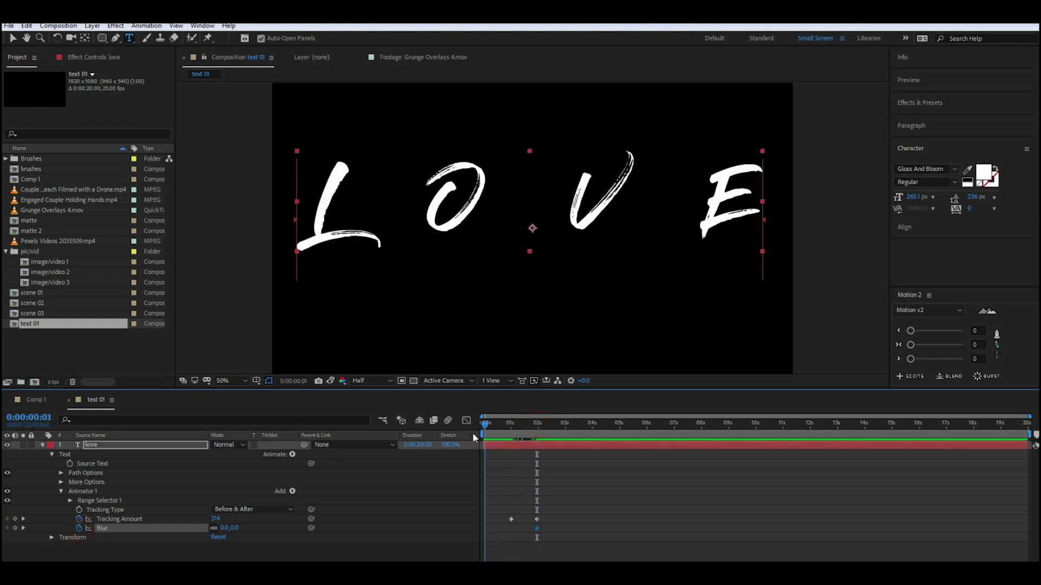
pyautogui.moveTo(224, 529); pyautogui.dragTo(432, 556)
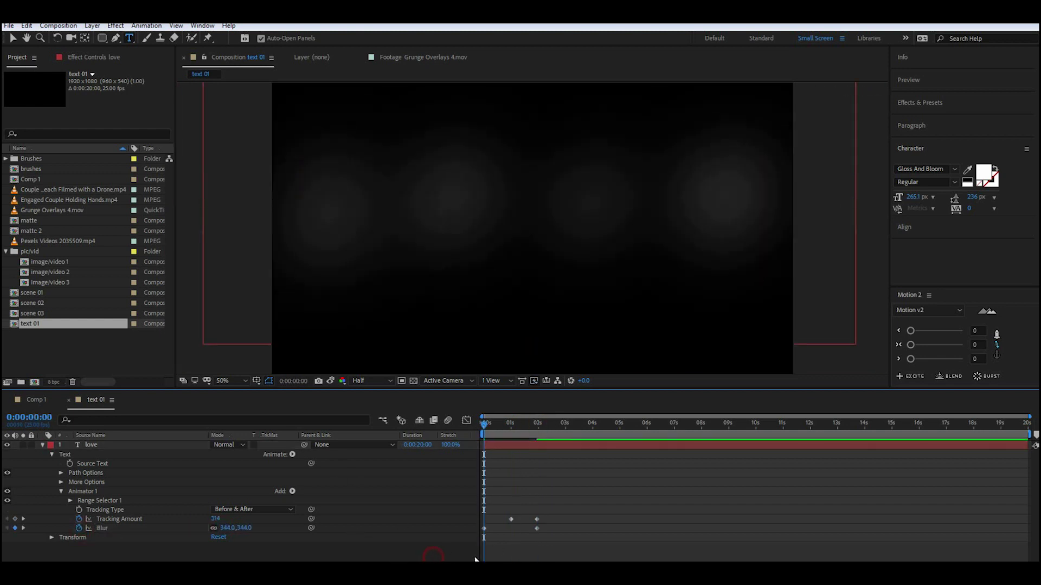
# Apply Easy Ease to the Tracking Amount and Blur keyframes and adjust their speed curves in the Graph Editor.
pyautogui.press('space')
pyautogui.moveTo(547, 553); pyautogui.dragTo(477, 511)
pyautogui.rightClick(537, 515)
pyautogui.click(691, 435)
pyautogui.hotkey('shift', 'F3')
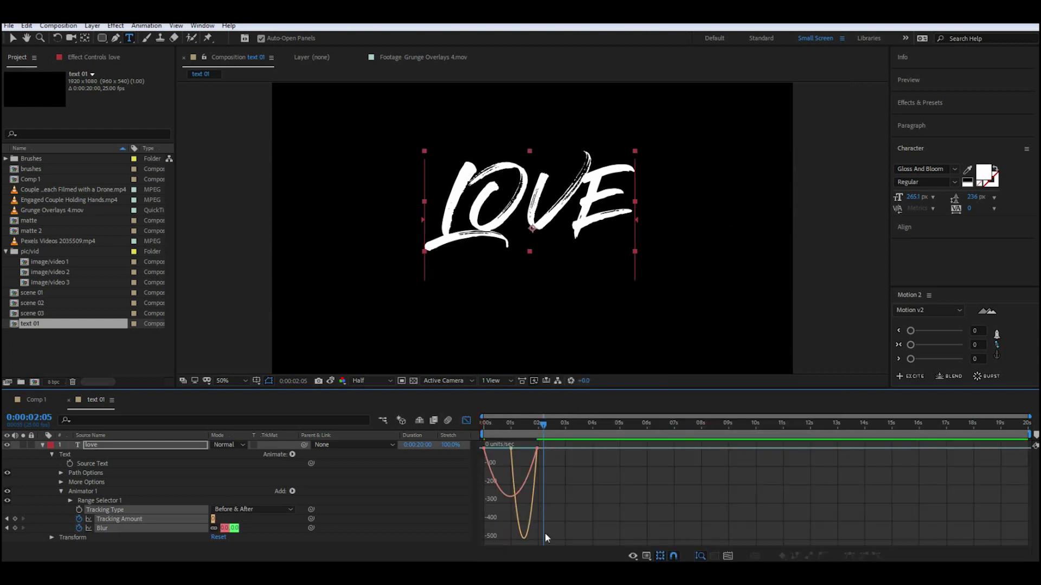
pyautogui.click(511, 450)
pyautogui.moveTo(533, 449); pyautogui.dragTo(472, 431)
pyautogui.click(483, 449)
pyautogui.hotkey('shift', 'F3')
# Move the first Tracking Amount keyframe earlier to about 0:00:00:09 and preview the text animation.
pyautogui.press('space')
pyautogui.press('space')
pyautogui.moveTo(536, 425); pyautogui.dragTo(515, 443)
pyautogui.moveTo(511, 519); pyautogui.dragTo(493, 522)
pyautogui.moveTo(516, 426); pyautogui.dragTo(481, 432)
pyautogui.press('space')
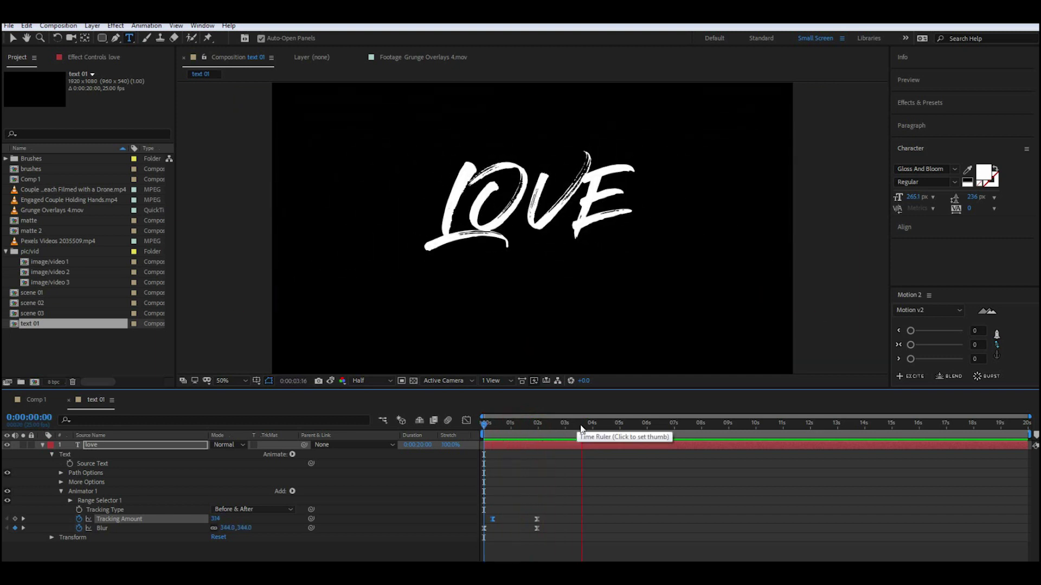
pyautogui.click(42, 445)
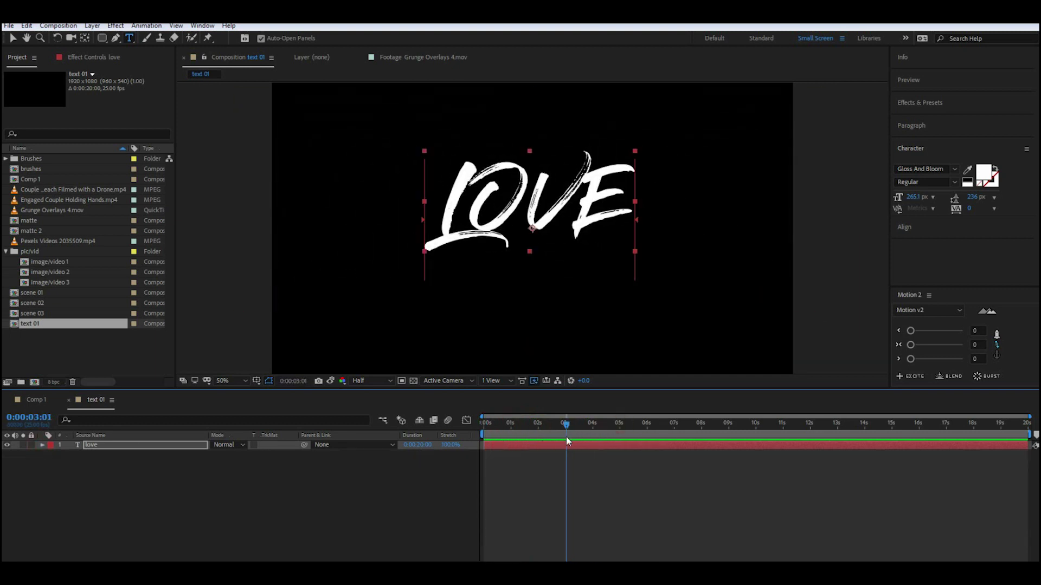
# Try duplicating the love layer, splitting the lower copy at 0:00:04:00 and time-reversing its second part.
pyautogui.hotkey('ctrl', 'd')
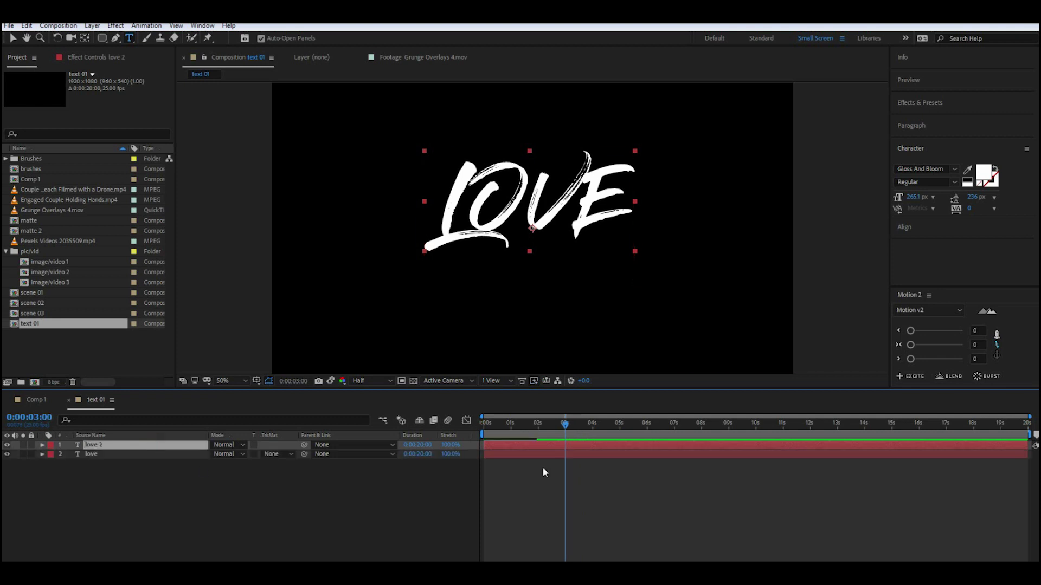
pyautogui.hotkey('ctrl', 'shift', 'd')
pyautogui.rightClick(606, 455)
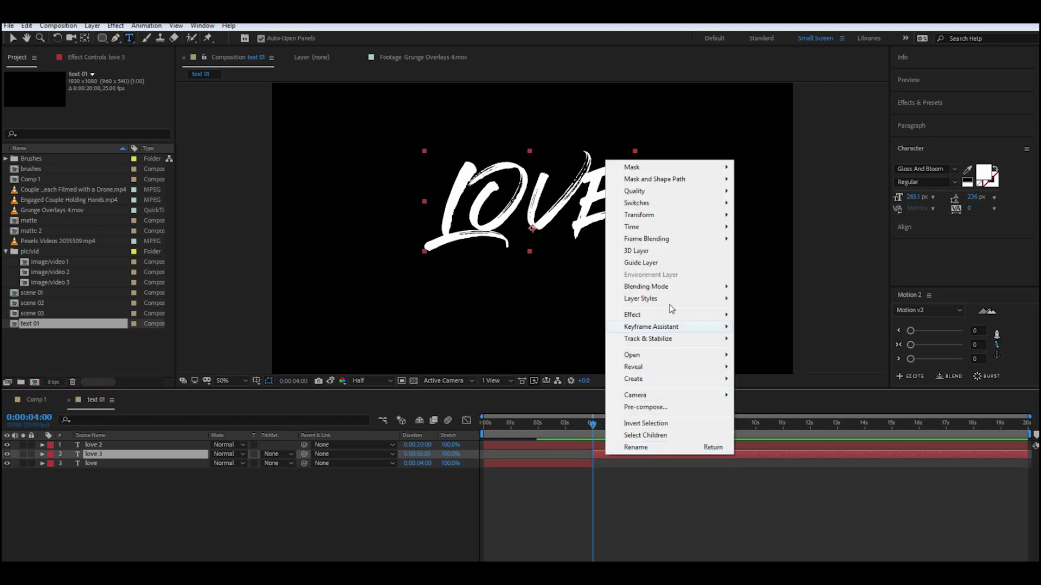
pyautogui.moveTo(676, 228)
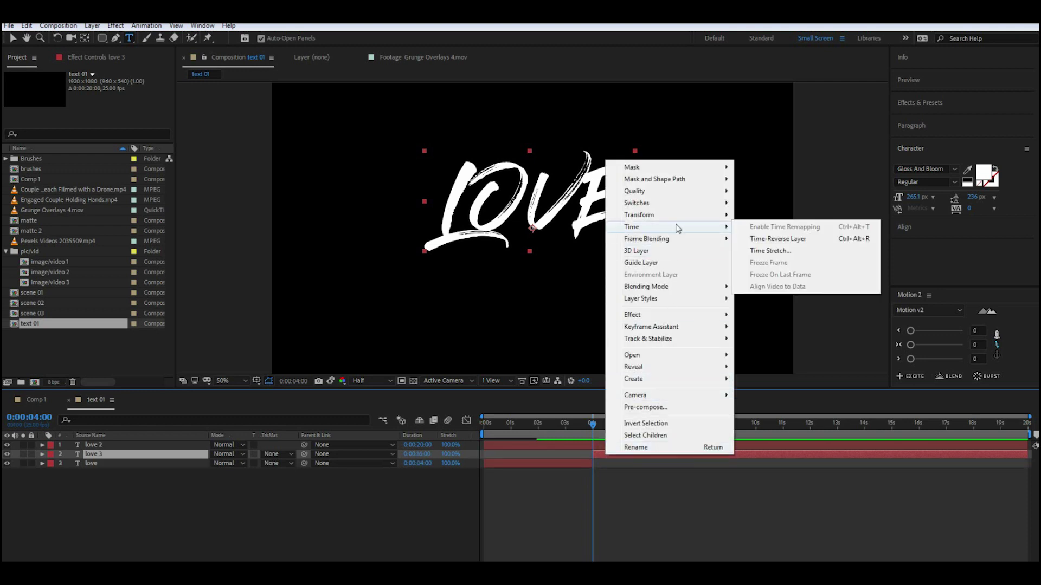
pyautogui.click(769, 240)
# Hide the love 2 duplicate, preview the reversed love 3 piece and shift it earlier in the timeline.
pyautogui.click(7, 445)
pyautogui.press('space')
pyautogui.press('space')
pyautogui.moveTo(757, 455); pyautogui.dragTo(397, 457)
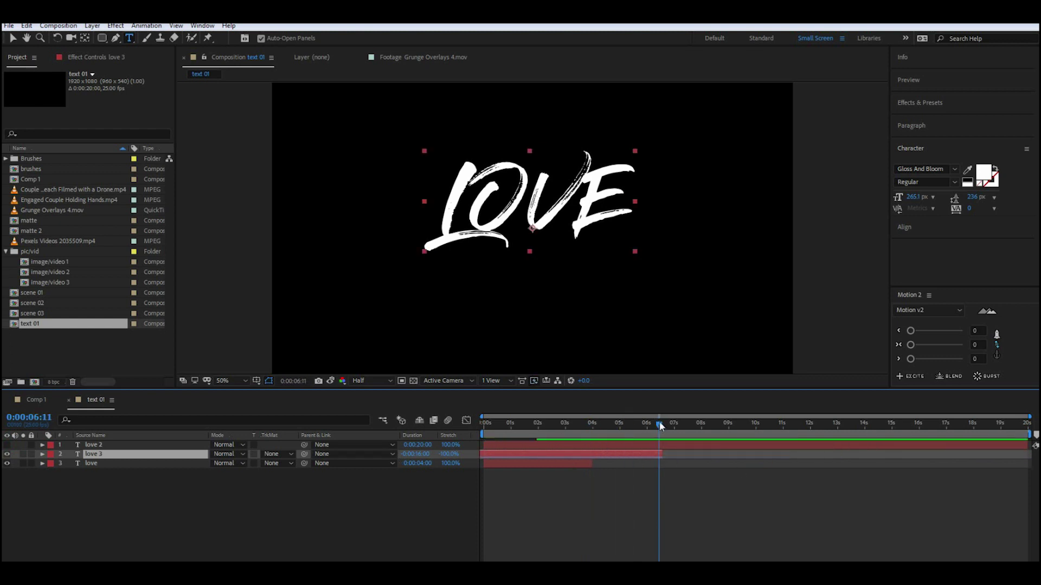
pyautogui.moveTo(635, 422); pyautogui.dragTo(667, 443)
# Undo the layer shift, time reversal, split and duplication, leaving a single love layer.
pyautogui.hotkey('ctrl', 'z')
pyautogui.hotkey('ctrl', 'z')
pyautogui.hotkey('ctrl', 'z')
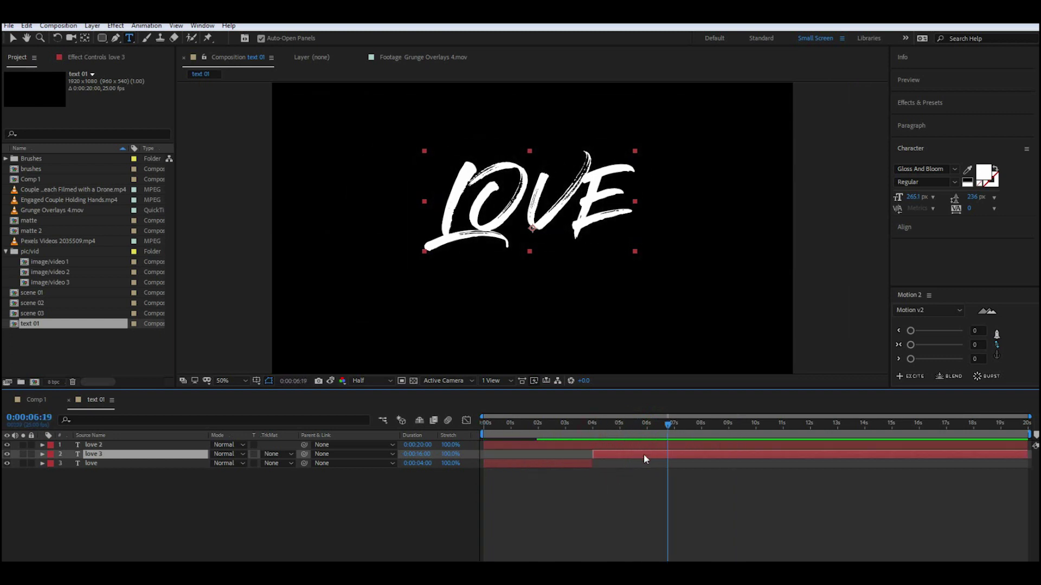
pyautogui.hotkey('ctrl', 'z')
pyautogui.hotkey('ctrl', 'z')
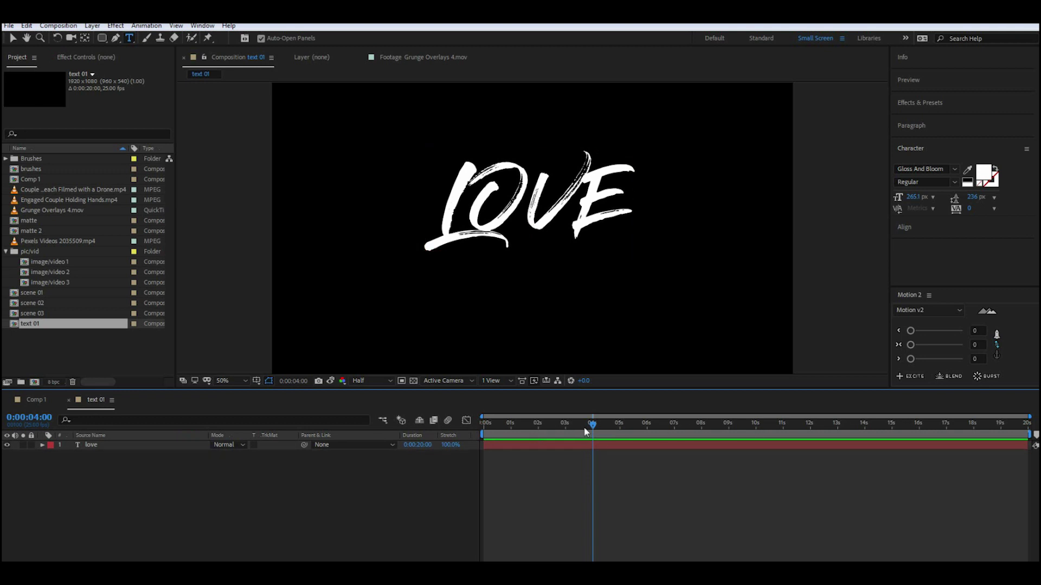
# Keyframe the love layer's Opacity from 100% at 0:00:05:00 to 0% at about 0:00:06:00 with easing and preview it.
pyautogui.moveTo(592, 427); pyautogui.dragTo(480, 446)
pyautogui.press('space')
pyautogui.moveTo(604, 426); pyautogui.dragTo(651, 448)
pyautogui.click(70, 454)
pyautogui.moveTo(215, 455); pyautogui.dragTo(157, 457)
pyautogui.moveTo(704, 485); pyautogui.dragTo(584, 445)
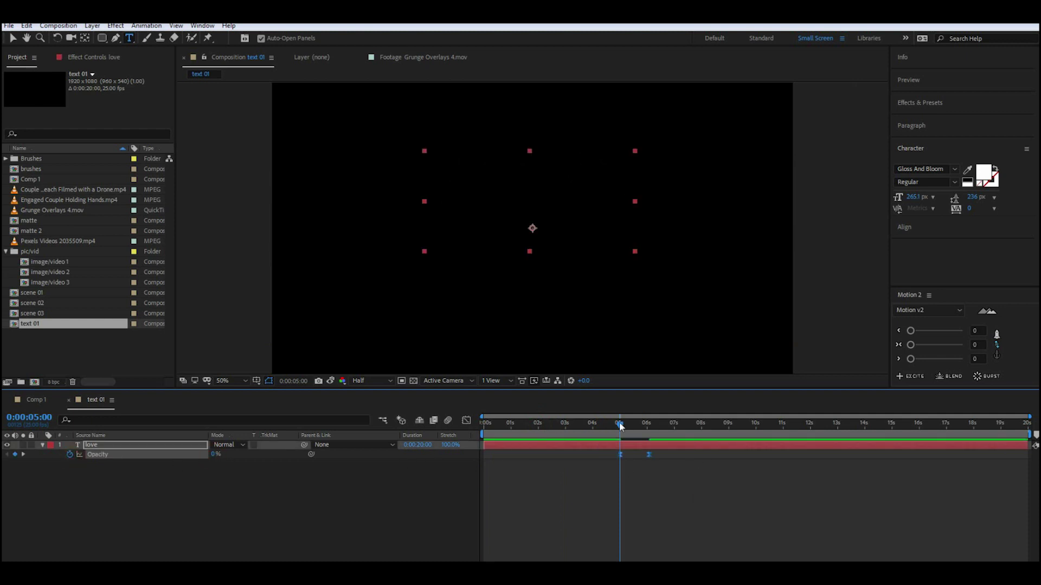
pyautogui.hotkey('shift', 'F3')
pyautogui.click(467, 421)
pyautogui.press('space')
pyautogui.press('space')
# Move the last Tracking Amount keyframe to about 0:00:03:00, preview the animation and collapse the love layer.
pyautogui.moveTo(620, 456); pyautogui.dragTo(567, 450)
pyautogui.hotkey('ctrl', 'z')
pyautogui.click(621, 455)
pyautogui.press('space')
pyautogui.press('space')
pyautogui.press('u')
pyautogui.press('space')
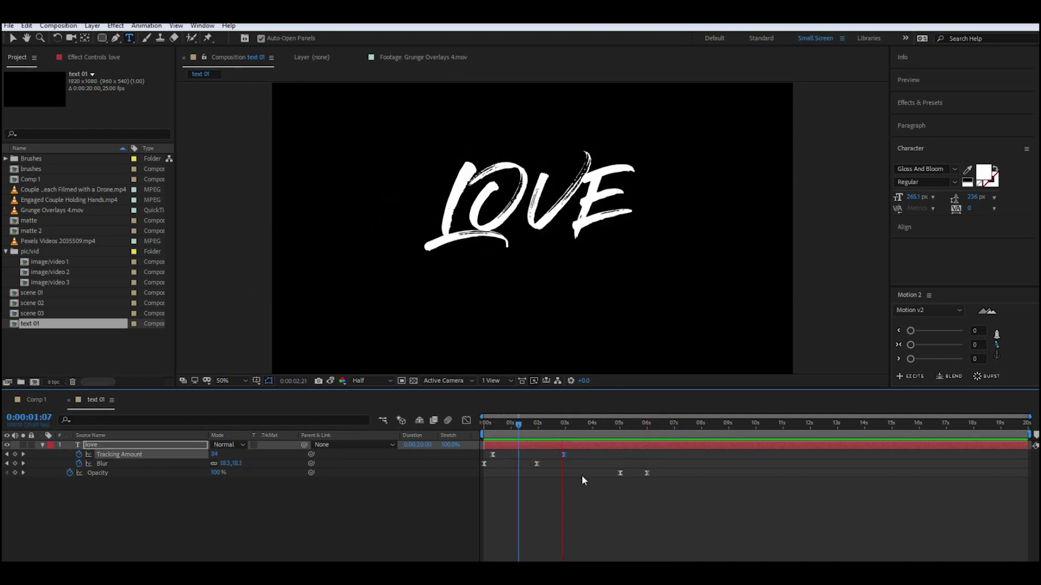
pyautogui.click(366, 513)
pyautogui.click(43, 446)
# Center the love text horizontally and vertically in the text 01 composition.
pyautogui.click(36, 400)
pyautogui.click(32, 324)
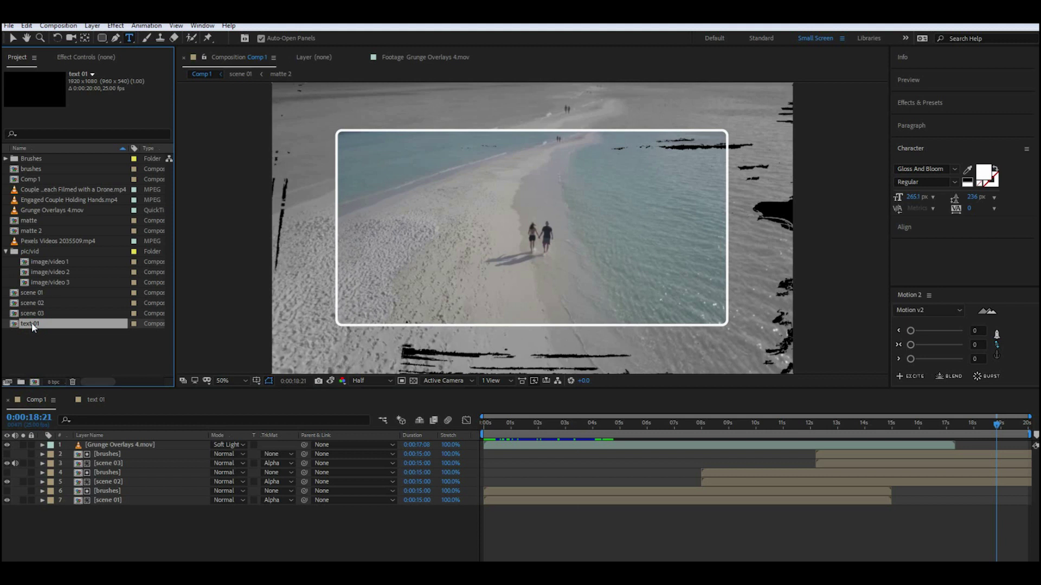
pyautogui.click(94, 401)
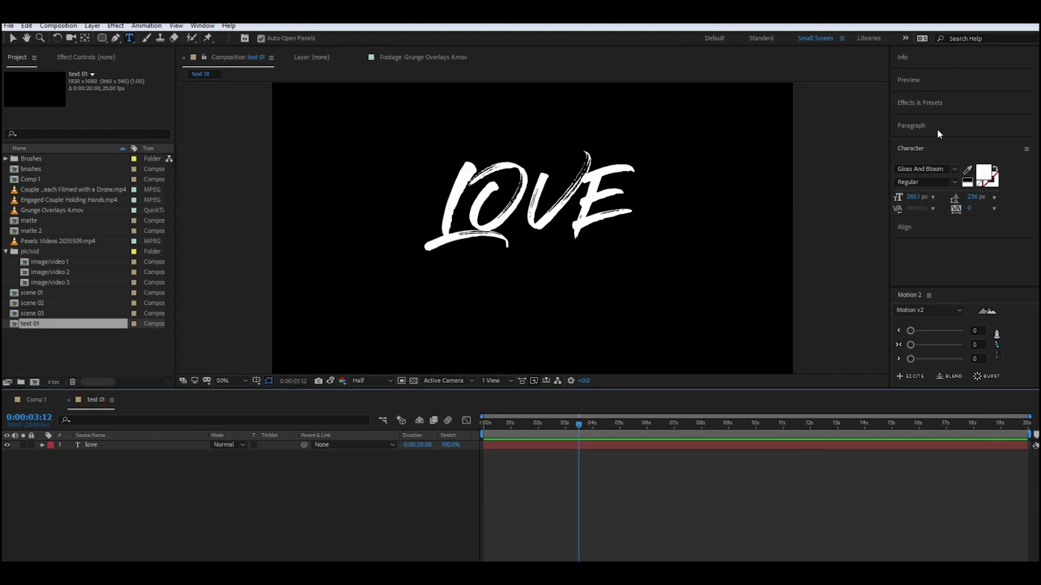
pyautogui.click(918, 223)
pyautogui.hotkey('ctrl', 'a')
pyautogui.click(920, 202)
pyautogui.click(975, 201)
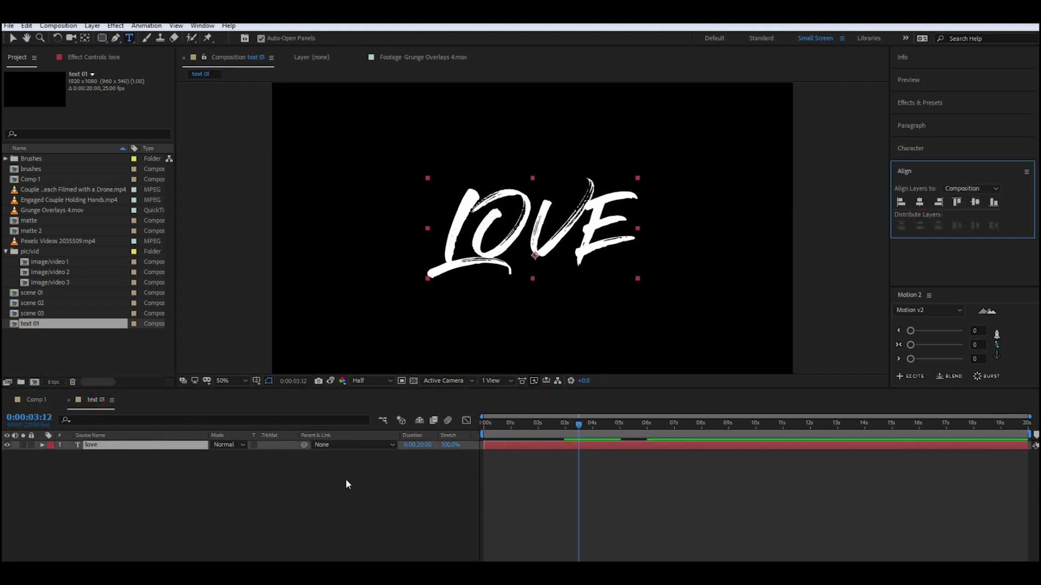
pyautogui.click(346, 479)
# Duplicate the text 01 composition as text 02 and replace its text with "engangement".
pyautogui.click(31, 323)
pyautogui.hotkey('ctrl', 'd')
pyautogui.click(70, 401)
pyautogui.doubleClick(38, 335)
pyautogui.doubleClick(93, 445)
pyautogui.write('engangement')
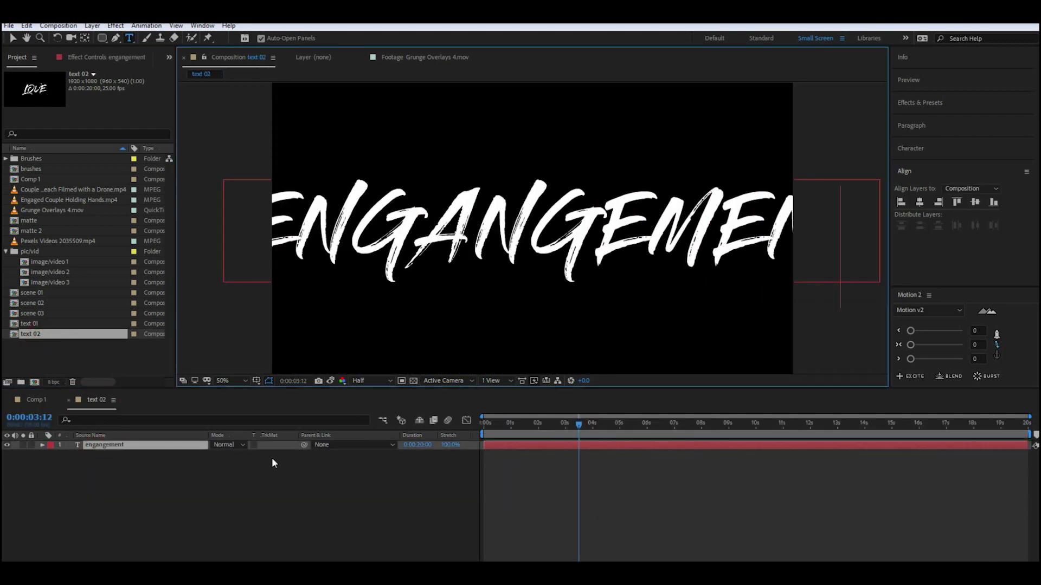
# Reduce the engangement text to 164 px, center it in the composition and preview the animation.
pyautogui.hotkey('ctrl', 'a')
pyautogui.click(914, 149)
pyautogui.moveTo(910, 197); pyautogui.dragTo(876, 213)
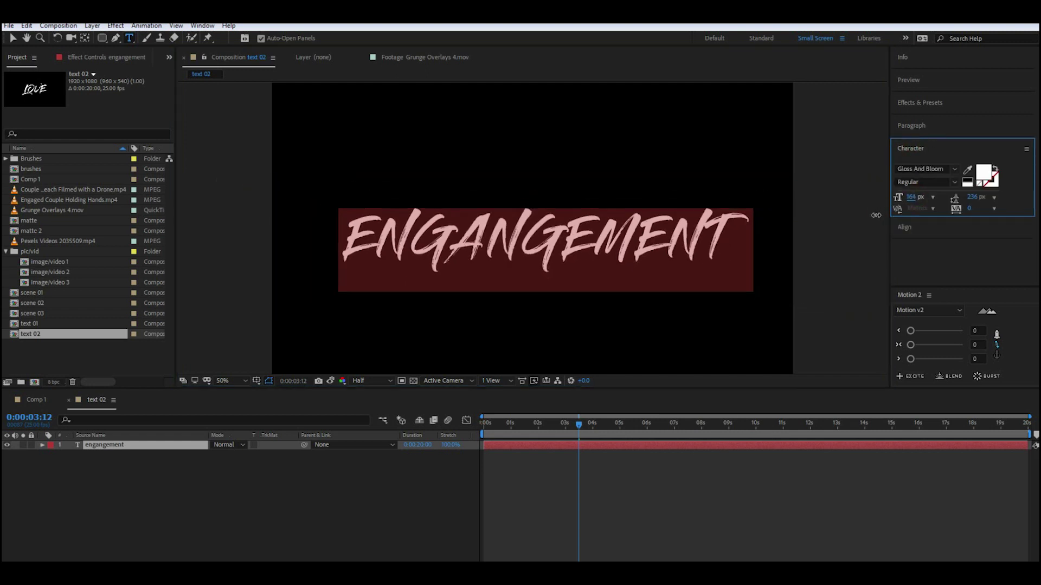
pyautogui.click(913, 228)
pyautogui.click(920, 202)
pyautogui.click(975, 203)
pyautogui.click(329, 518)
pyautogui.moveTo(557, 426); pyautogui.dragTo(479, 436)
pyautogui.press('space')
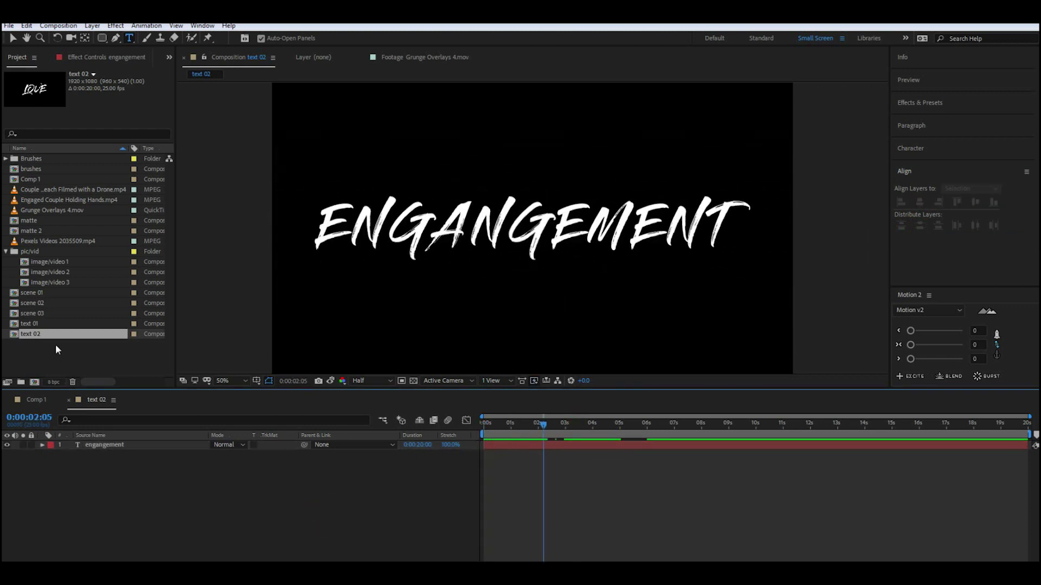
# Duplicate the text 02 composition as text 03 and replace its text with "travel".
pyautogui.click(48, 334)
pyautogui.hotkey('ctrl', 'd')
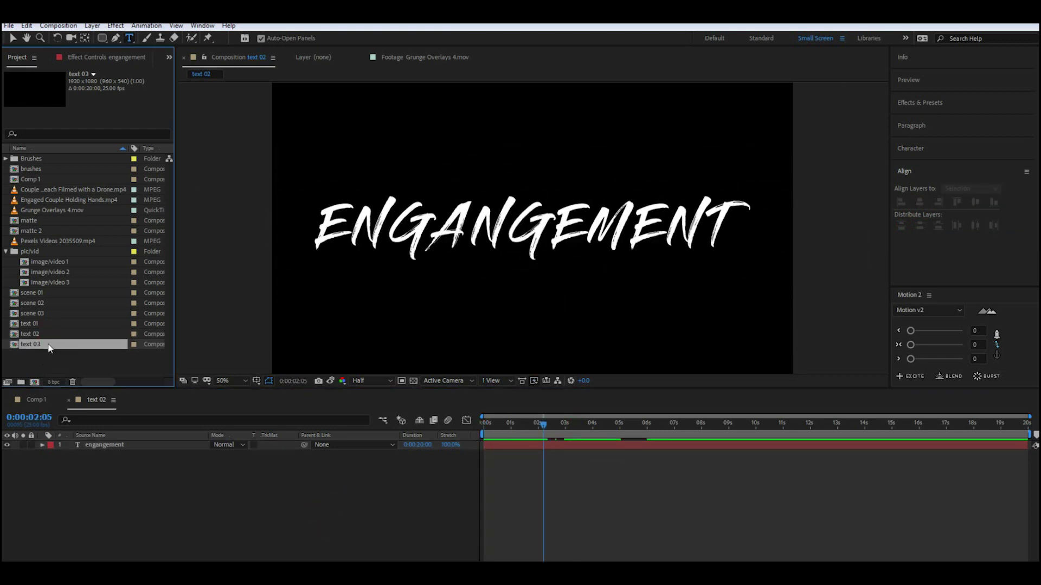
pyautogui.doubleClick(26, 342)
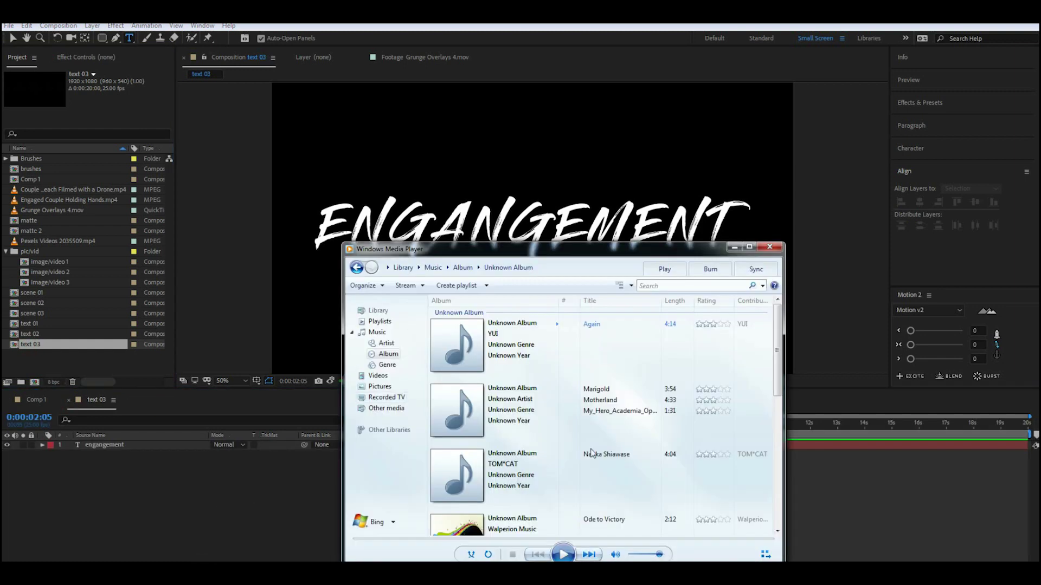
pyautogui.moveTo(780, 391); pyautogui.dragTo(781, 524)
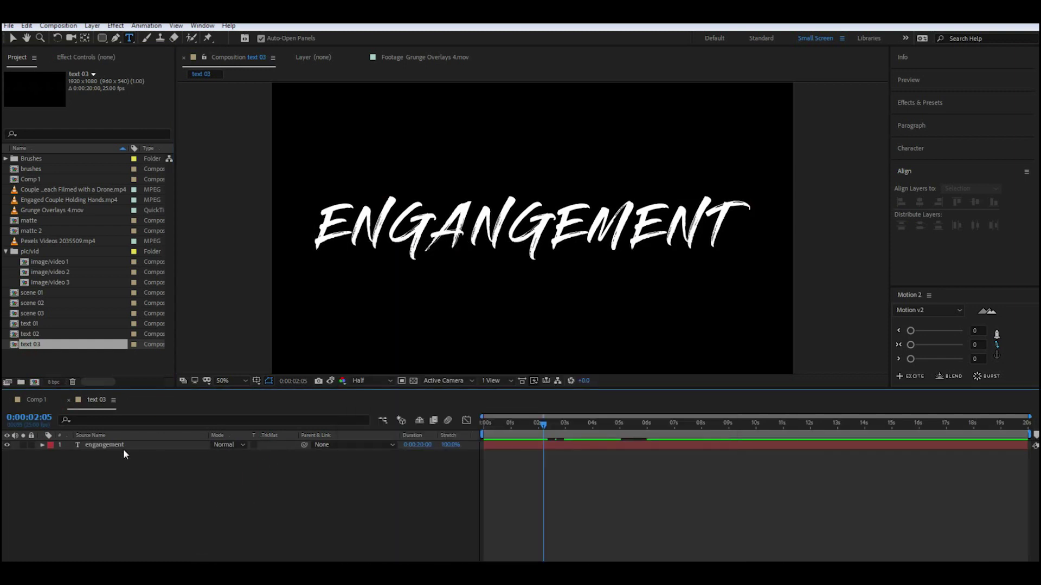
pyautogui.click(120, 445)
pyautogui.doubleClick(121, 444)
pyautogui.write('travel')
pyautogui.moveTo(537, 426); pyautogui.dragTo(542, 467)
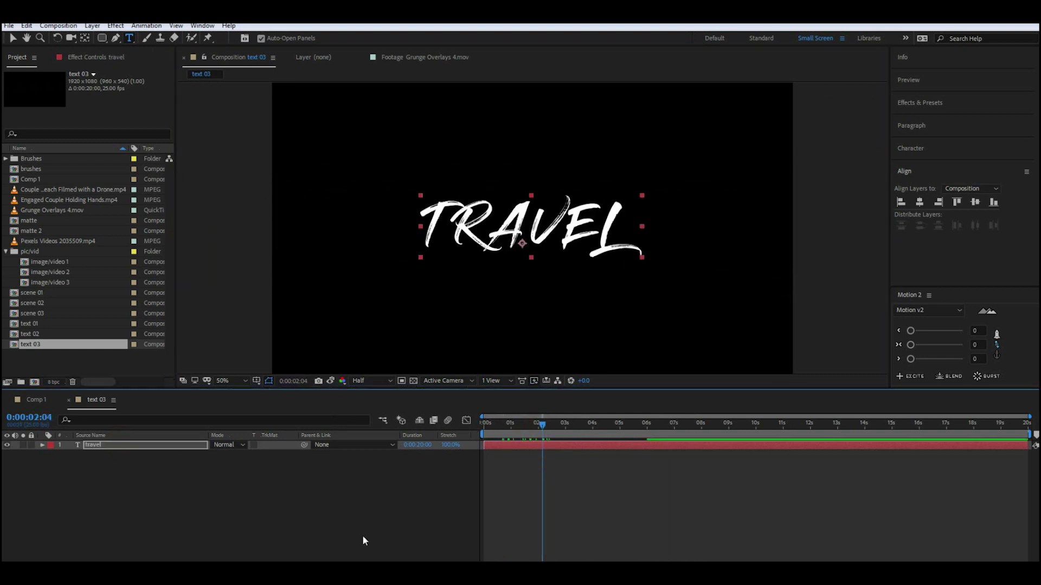
pyautogui.click(363, 541)
# Reopen the text 01 composition and delete the love layer's animation keyframes.
pyautogui.doubleClick(31, 325)
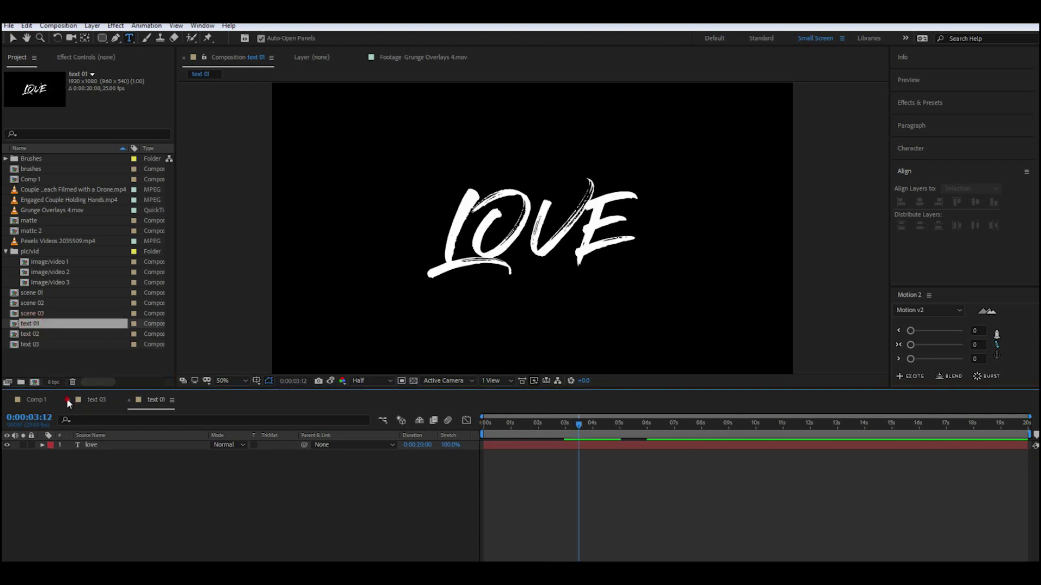
pyautogui.click(94, 447)
pyautogui.moveTo(678, 532); pyautogui.dragTo(428, 468)
pyautogui.press('Delete')
pyautogui.click(257, 515)
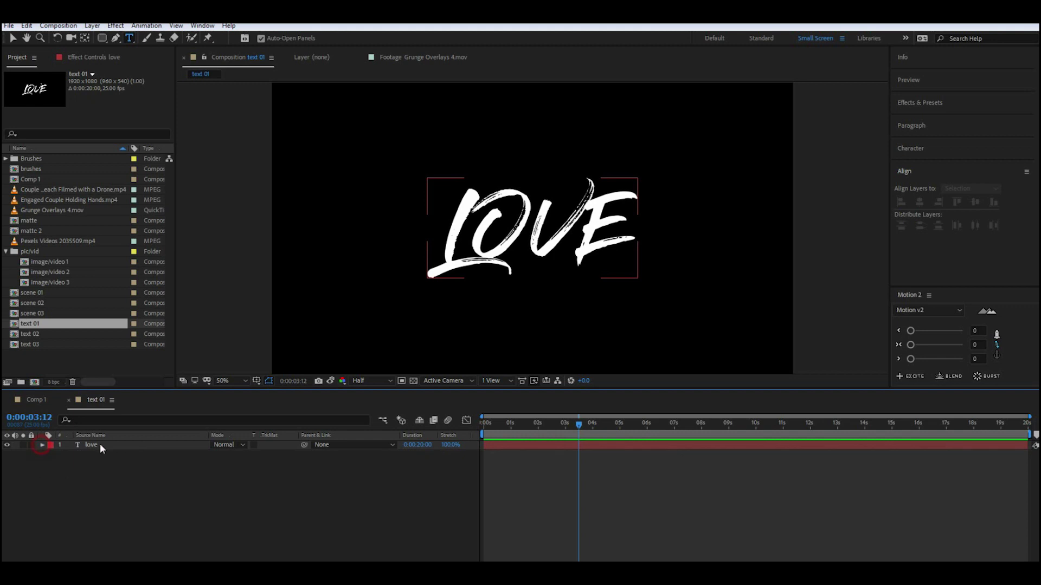
# Create masks from the love text layer.
pyautogui.rightClick(100, 443)
pyautogui.moveTo(197, 373)
pyautogui.click(293, 390)
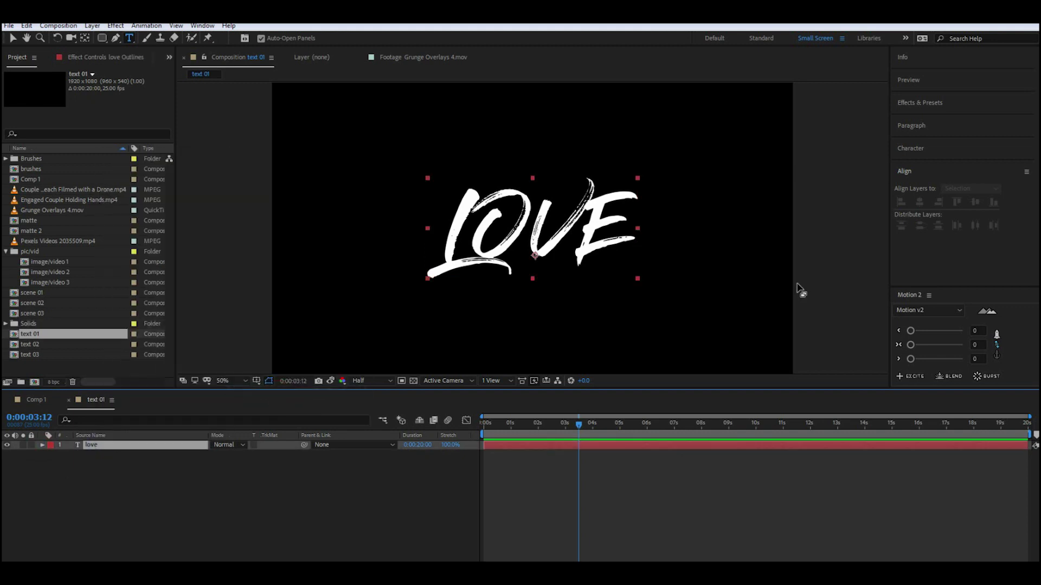
# Apply the Stroke effect to the love Outlines layer and enable All Masks.
pyautogui.click(927, 151)
pyautogui.click(919, 103)
pyautogui.click(901, 120)
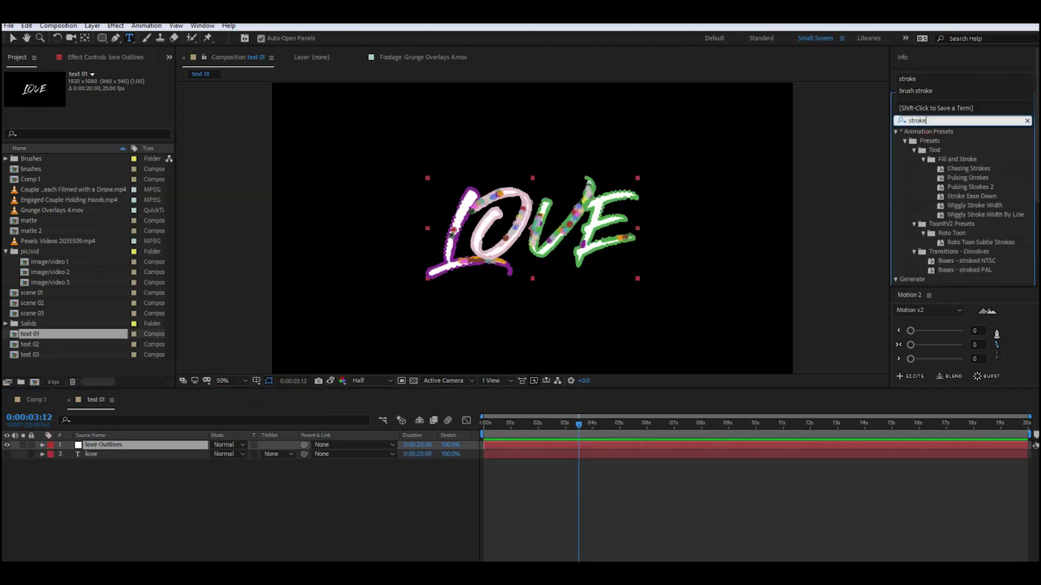
pyautogui.moveTo(1036, 169); pyautogui.dragTo(1038, 208)
pyautogui.moveTo(235, 439); pyautogui.dragTo(234, 444)
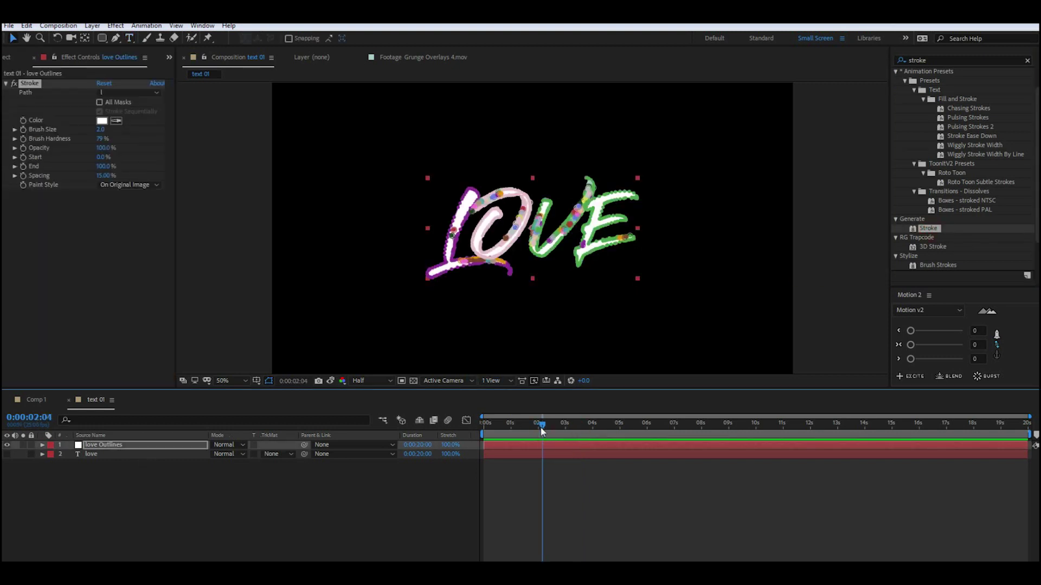
pyautogui.click(100, 103)
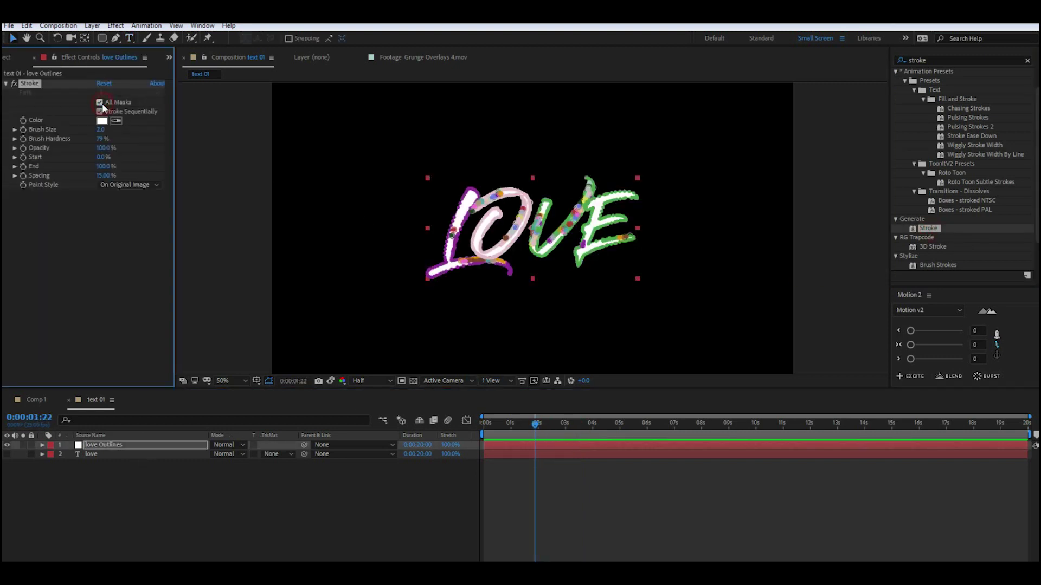
# Keyframe the Stroke's End at 0% at the start of the composition and set Paint Style to On Transparent.
pyautogui.moveTo(536, 425); pyautogui.dragTo(477, 425)
pyautogui.moveTo(101, 167); pyautogui.dragTo(45, 167)
pyautogui.click(129, 185)
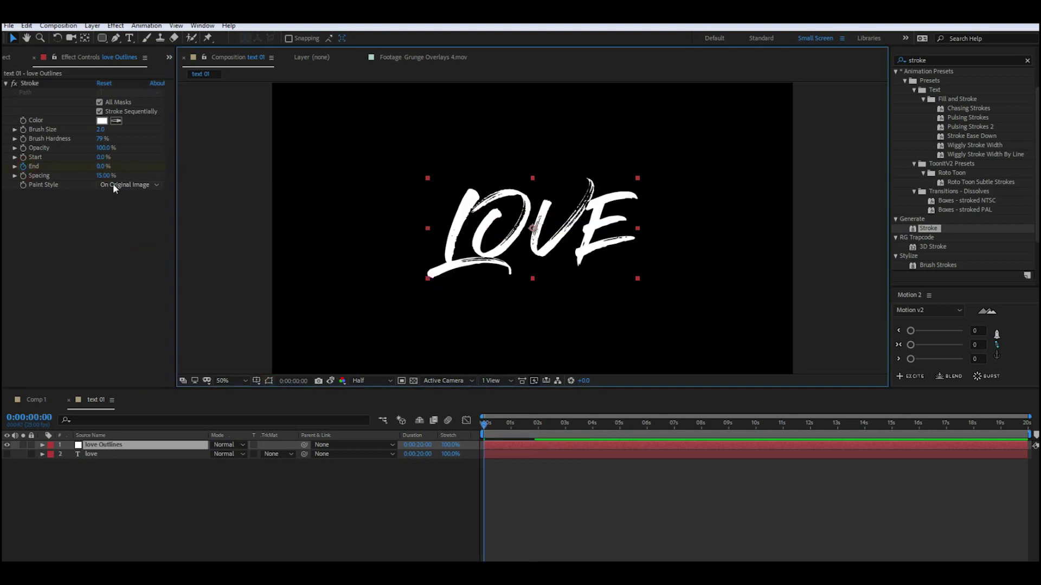
pyautogui.click(125, 194)
pyautogui.click(486, 425)
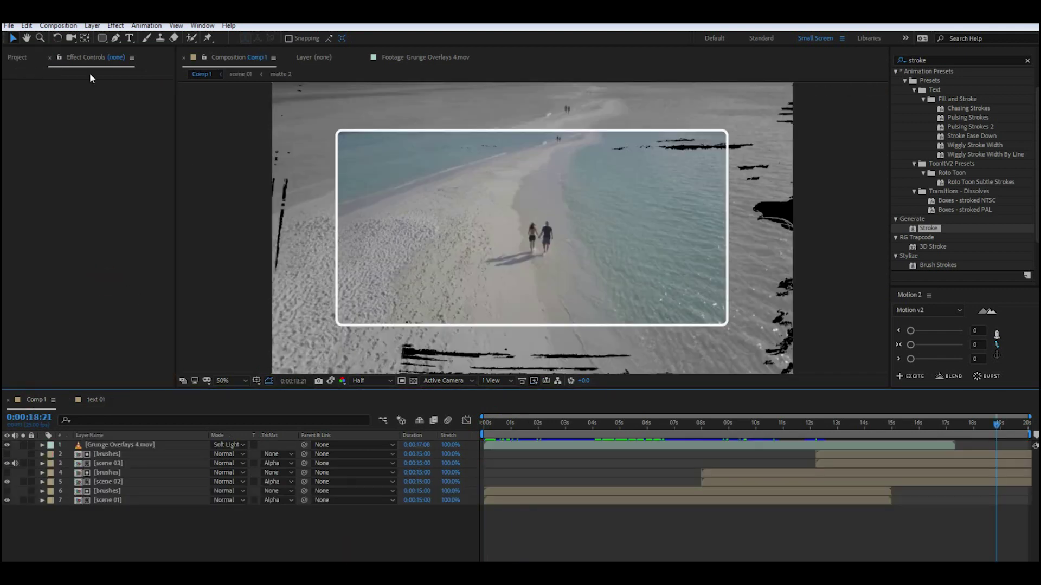
# Add the text 01 composition to Comp 1 above scene 01's brush matte, give it a Silhouette blending mode and preview it.
pyautogui.click(18, 57)
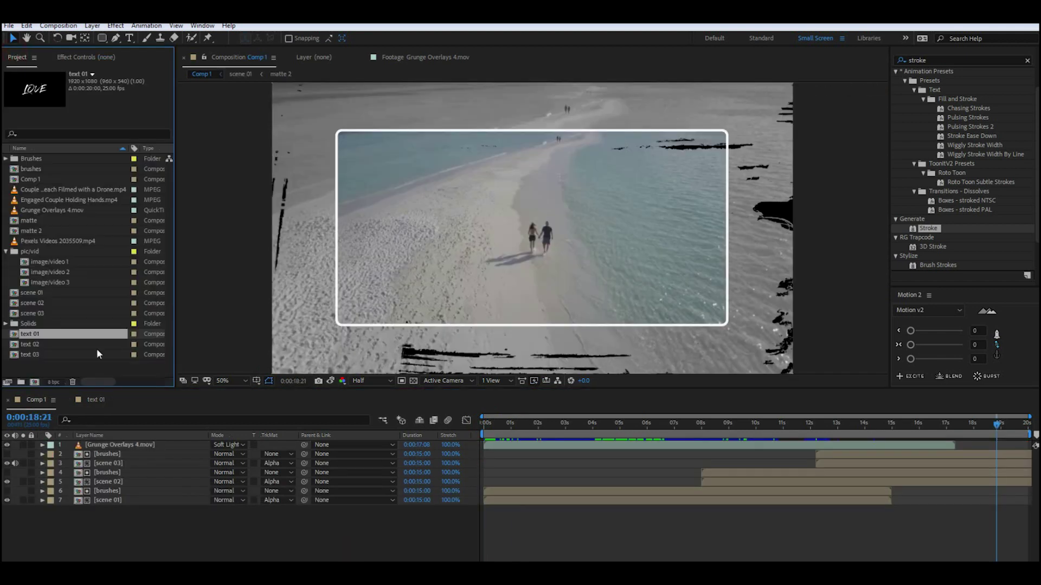
pyautogui.moveTo(143, 474); pyautogui.dragTo(175, 492)
pyautogui.click(288, 499)
pyautogui.click(228, 490)
pyautogui.click(269, 448)
pyautogui.click(504, 437)
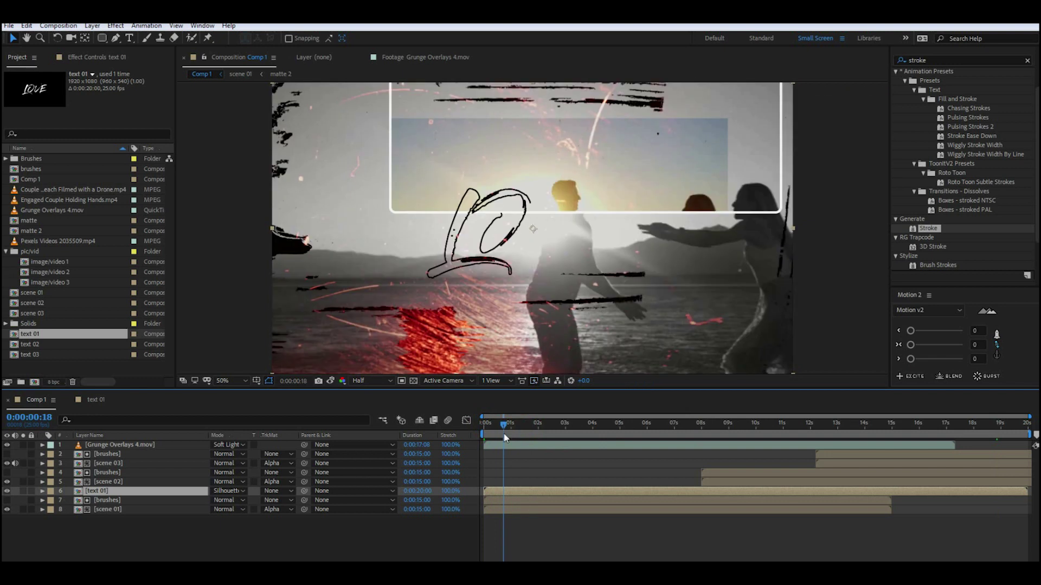
pyautogui.moveTo(506, 431); pyautogui.dragTo(518, 431)
pyautogui.click(229, 491)
pyautogui.click(264, 461)
pyautogui.press('space')
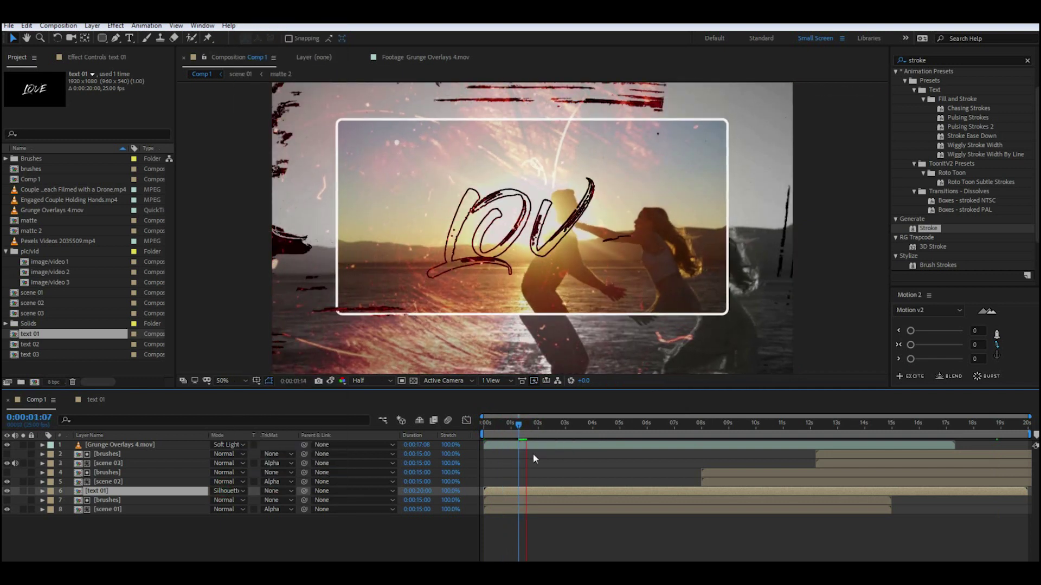
# Increase the Stroke effect's brush size on the love Outlines layer in text 01 and return to Comp 1.
pyautogui.doubleClick(81, 339)
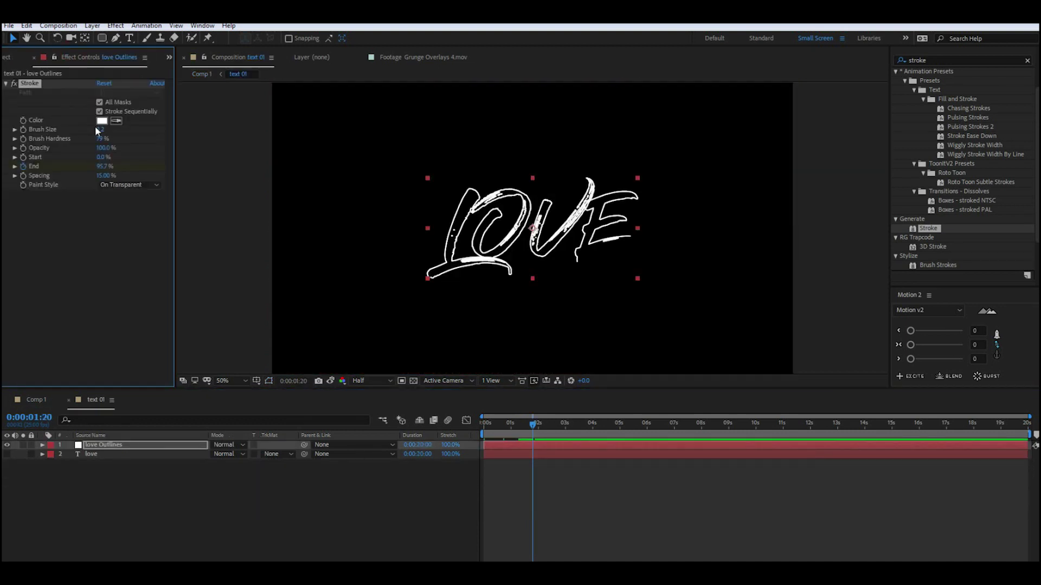
pyautogui.moveTo(103, 133); pyautogui.dragTo(151, 288)
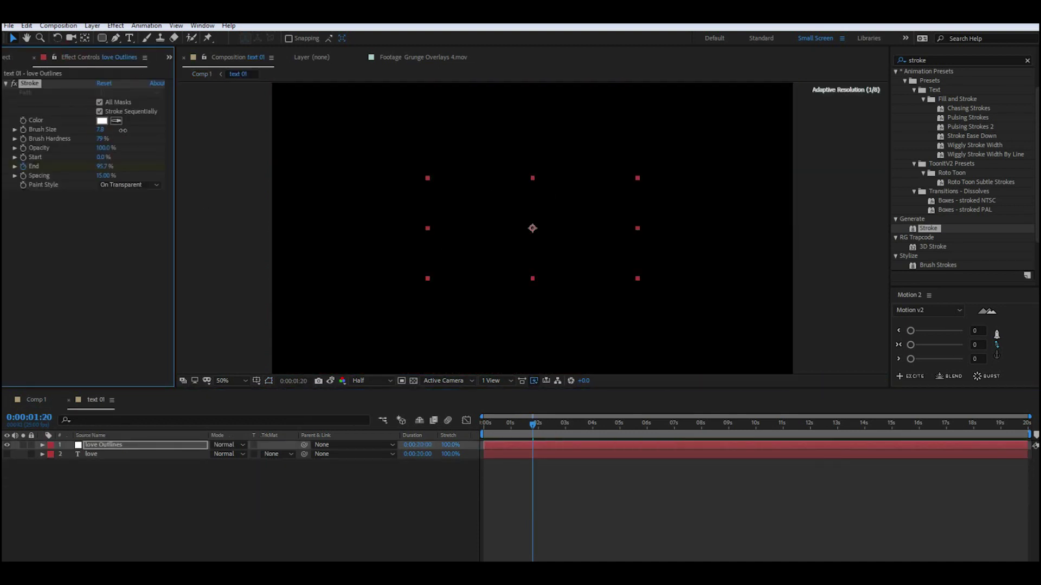
pyautogui.click(152, 288)
pyautogui.click(33, 400)
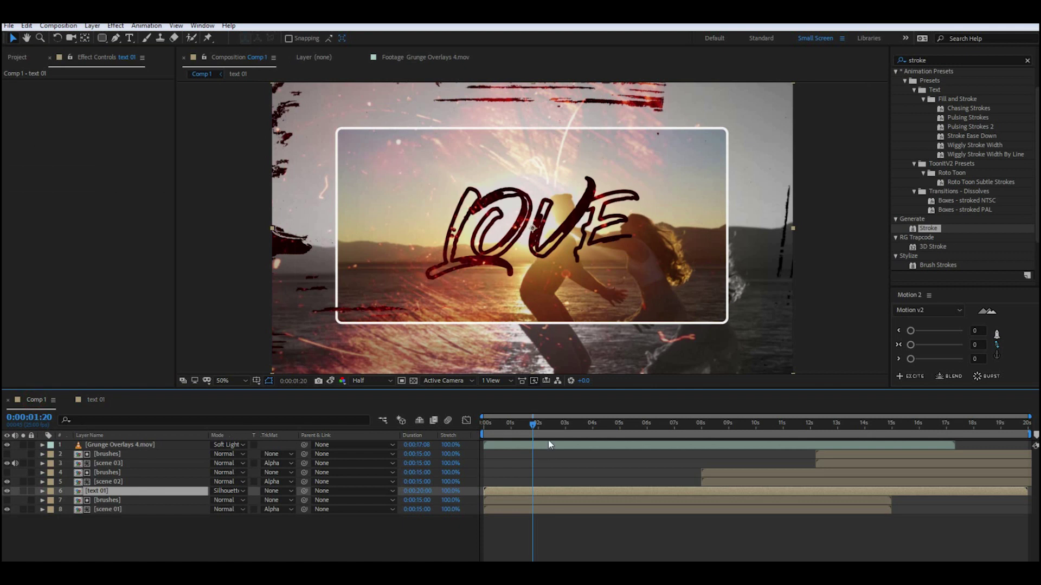
# Move the text 01 layer to start at about 1 second in Comp 1 and preview the love title.
pyautogui.moveTo(532, 430); pyautogui.dragTo(540, 493)
pyautogui.click(519, 424)
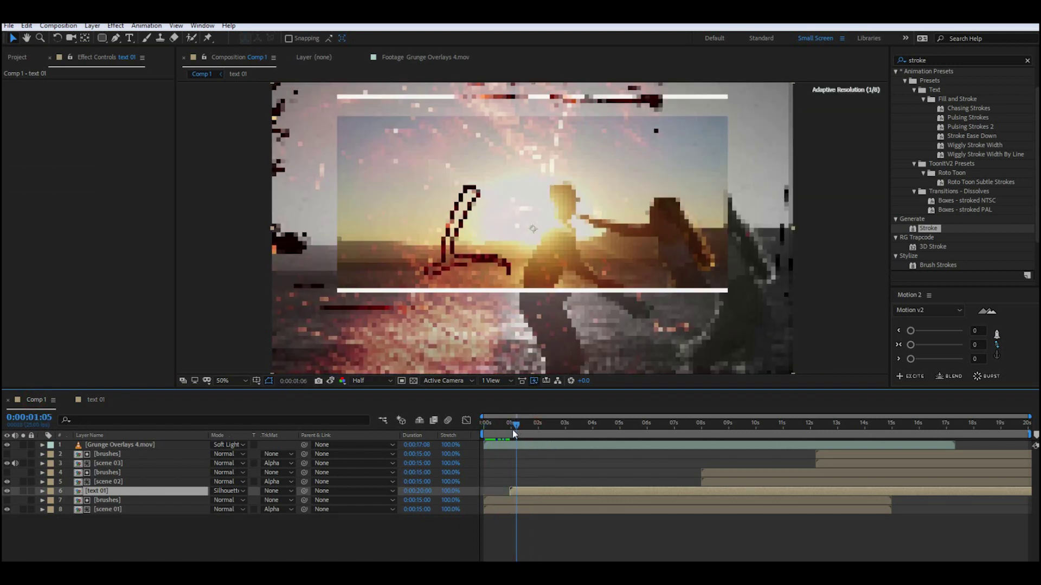
pyautogui.press('space')
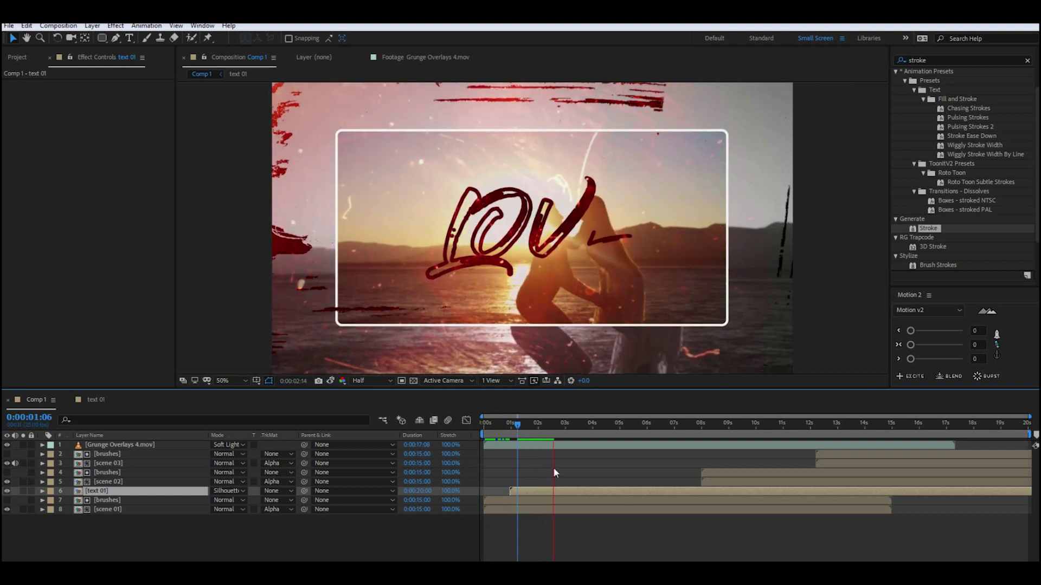
pyautogui.press('space')
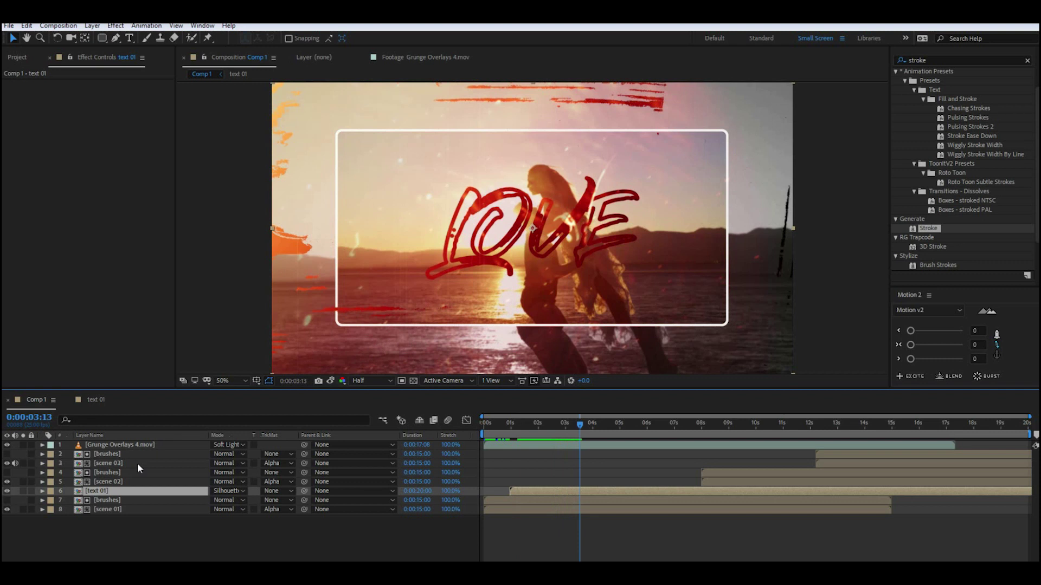
# Add the text 02 composition above scene 02's brush matte, starting just after 8 seconds, and preview it.
pyautogui.moveTo(97, 493)
pyautogui.mouseDown()
pyautogui.moveTo(96, 512)
pyautogui.moveTo(104, 443)
pyautogui.moveTo(98, 497)
pyautogui.mouseUp()
pyautogui.click(9, 58)
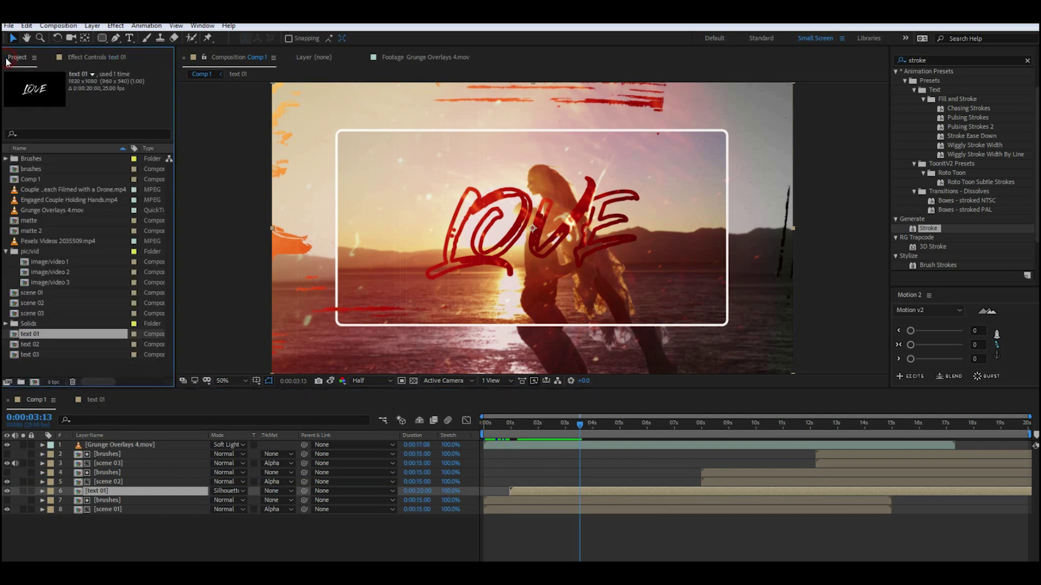
pyautogui.moveTo(36, 346); pyautogui.dragTo(736, 490)
pyautogui.moveTo(582, 429); pyautogui.dragTo(701, 453)
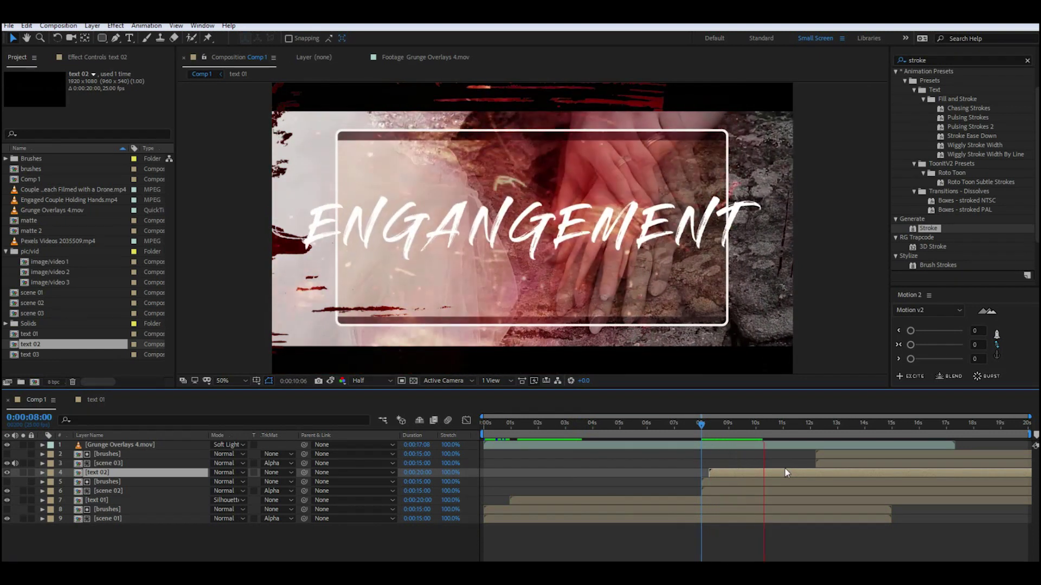
# Try the Stencil Luma blending mode on the text 02 layer.
pyautogui.click(228, 472)
pyautogui.click(265, 508)
pyautogui.click(238, 474)
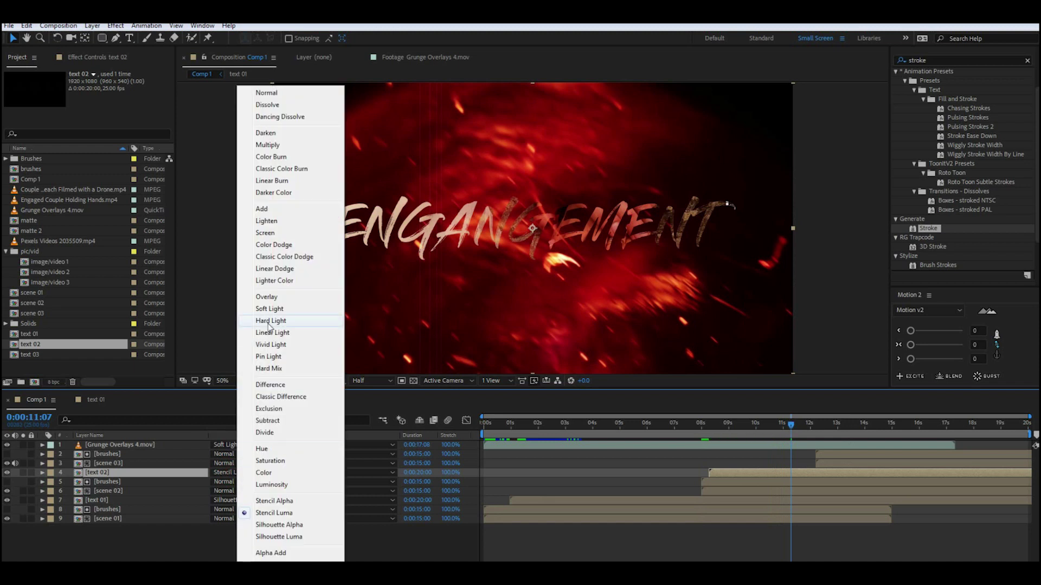
pyautogui.click(243, 485)
# Give the text 02 layer a Silhouette blending mode and preview the result.
pyautogui.click(227, 472)
pyautogui.click(261, 535)
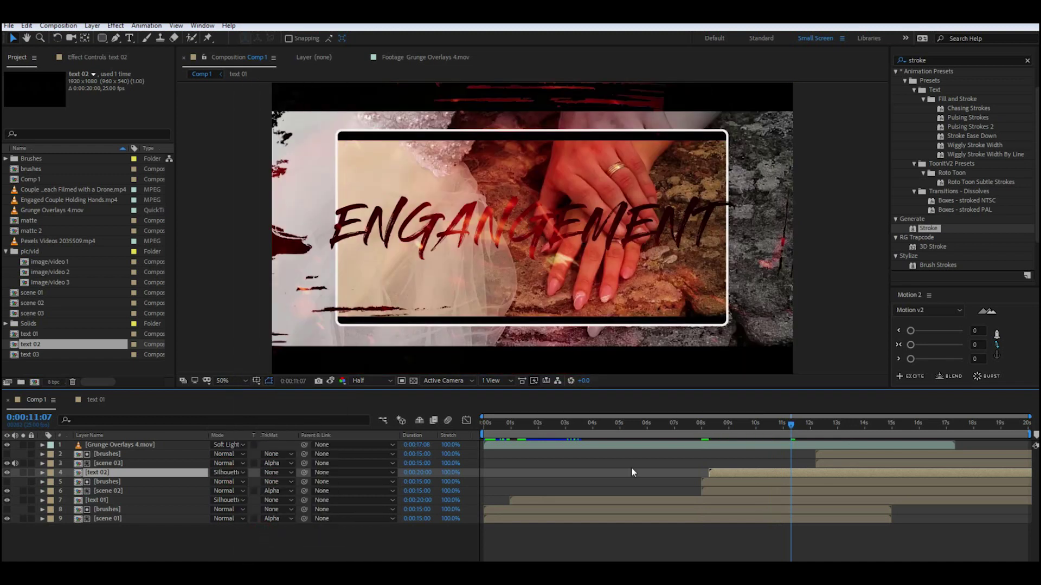
pyautogui.click(237, 473)
pyautogui.click(250, 524)
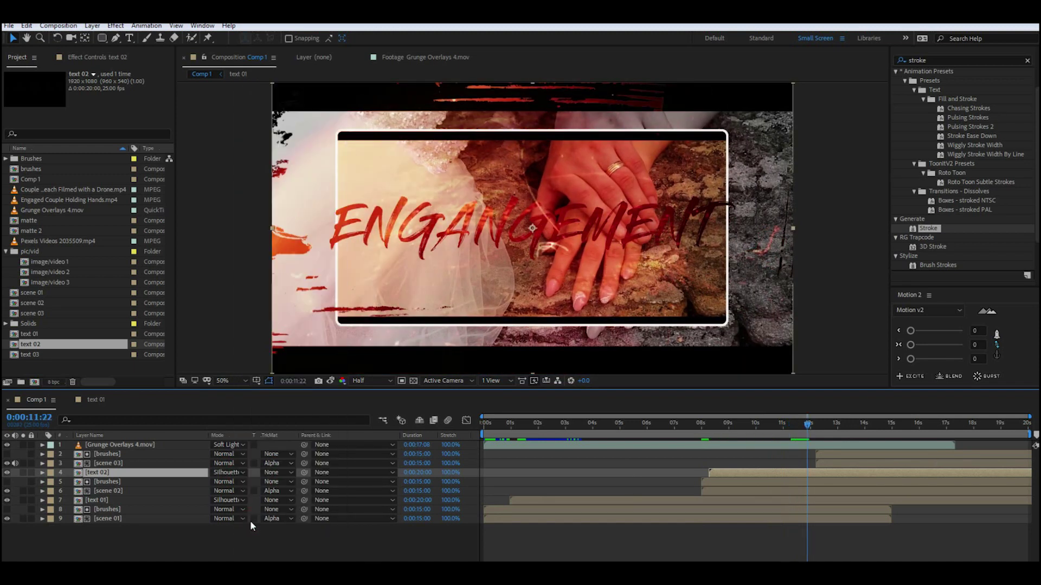
pyautogui.press('space')
# Add the text 03 composition above scene 03's brush matte, starting at about 12 seconds, and preview it.
pyautogui.moveTo(30, 354); pyautogui.dragTo(841, 441)
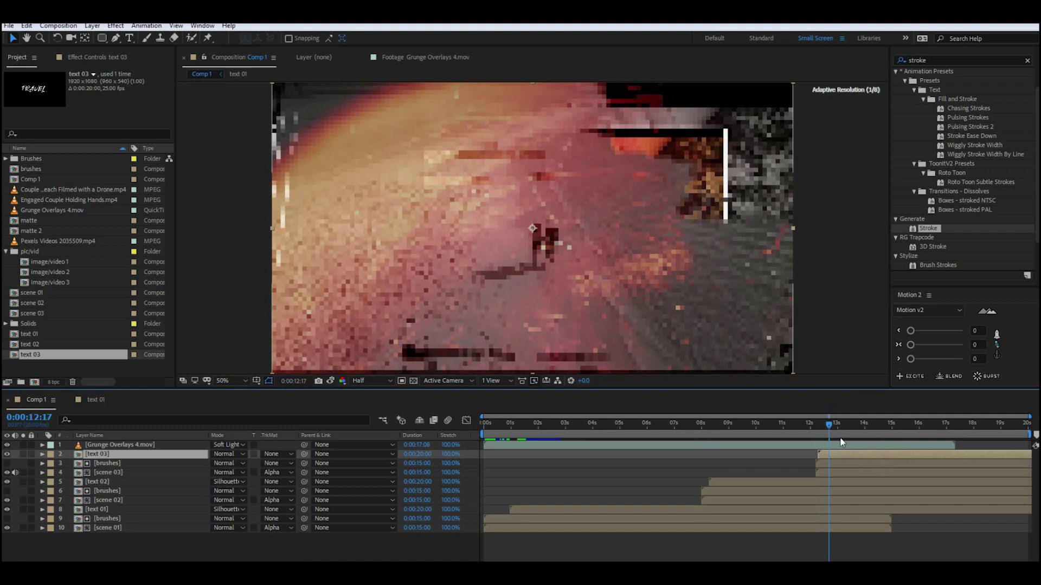
pyautogui.click(818, 429)
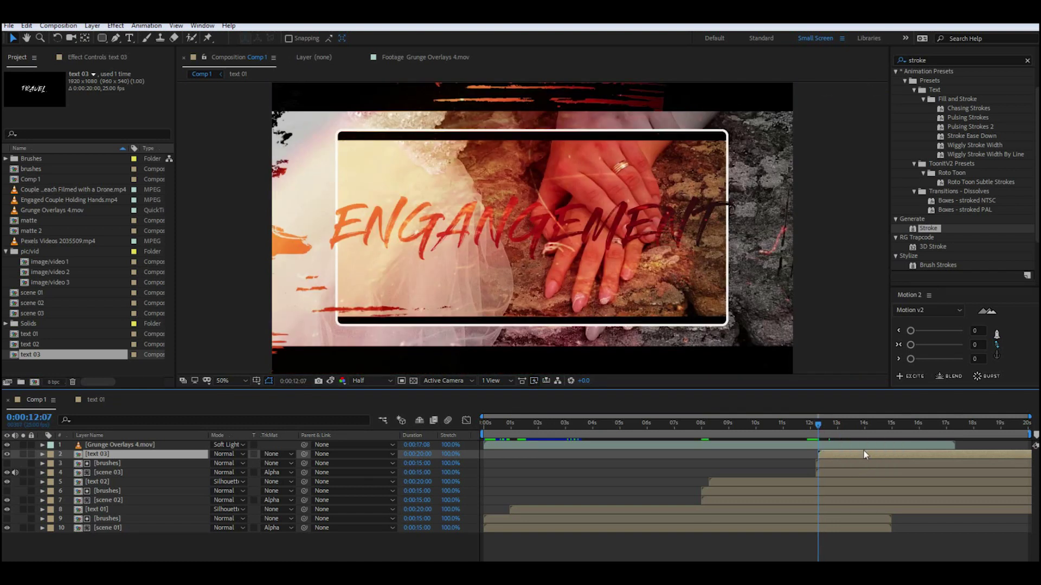
pyautogui.press('space')
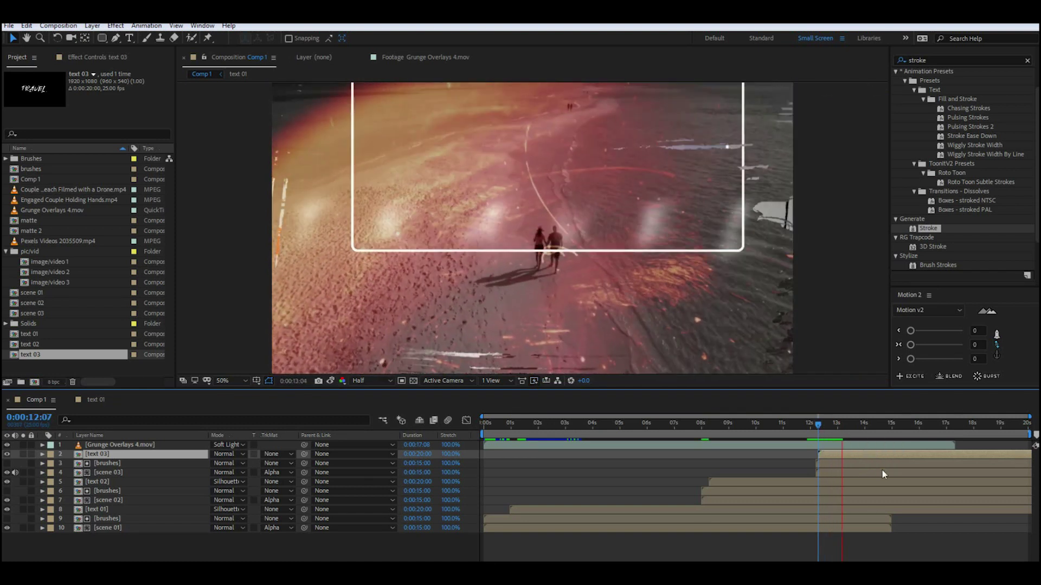
# Animate the text 03 layer's rotation from one full turn at its start to 0° at about 15 seconds and preview it.
pyautogui.click(44, 454)
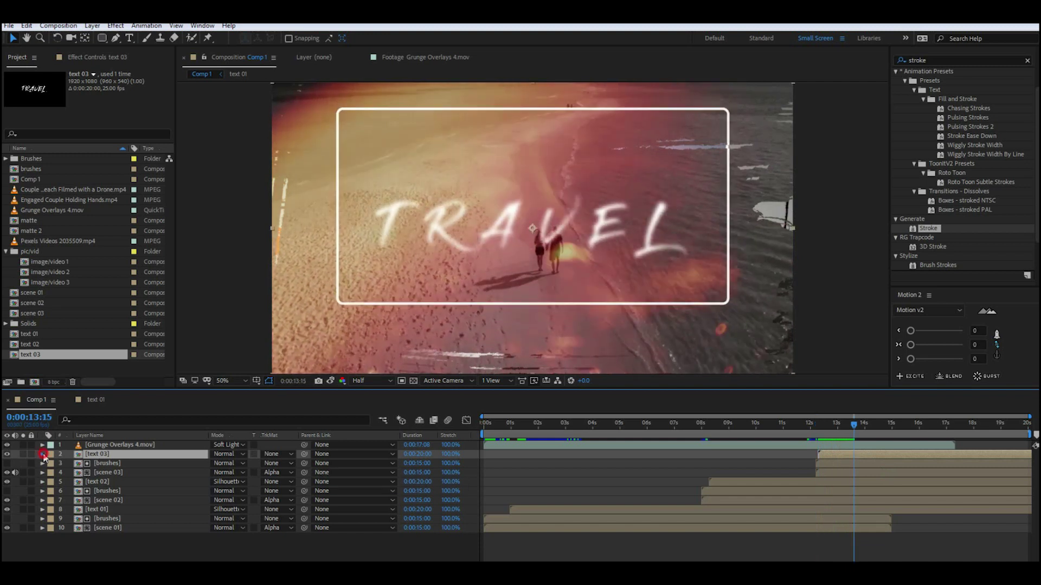
pyautogui.moveTo(866, 426); pyautogui.dragTo(891, 424)
pyautogui.press('r')
pyautogui.click(69, 464)
pyautogui.press('i')
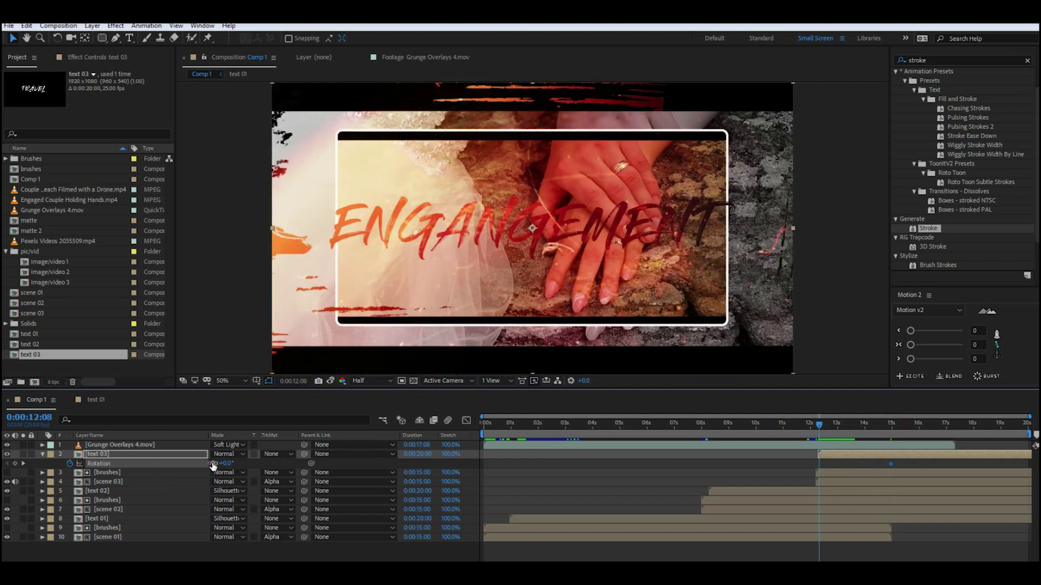
pyautogui.moveTo(212, 465); pyautogui.dragTo(215, 464)
pyautogui.click(332, 550)
pyautogui.press('space')
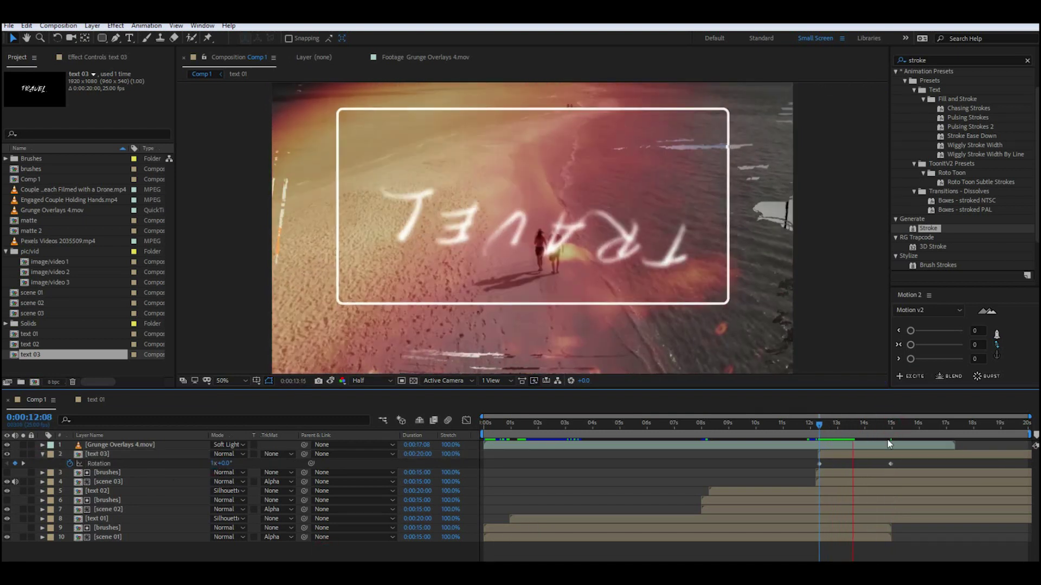
# Apply Easy Ease to both rotation keyframes of the text 03 layer.
pyautogui.moveTo(934, 557); pyautogui.dragTo(821, 455)
pyautogui.rightClick(891, 464)
pyautogui.moveTo(916, 451)
pyautogui.click(810, 492)
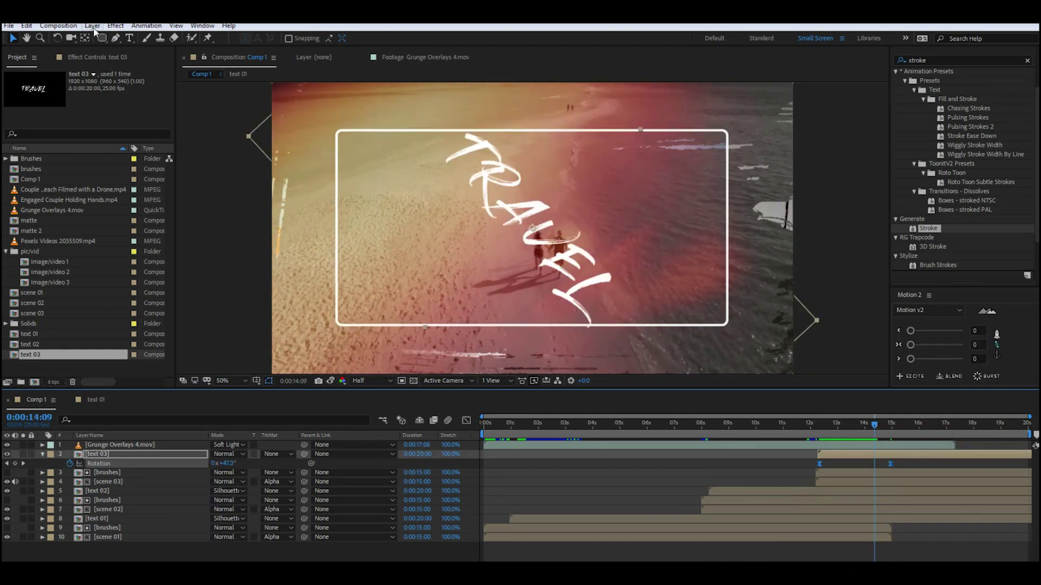
# Extend Comp 1's duration to 25 seconds and preview the travel title.
pyautogui.click(93, 27)
pyautogui.moveTo(58, 26)
pyautogui.click(56, 56)
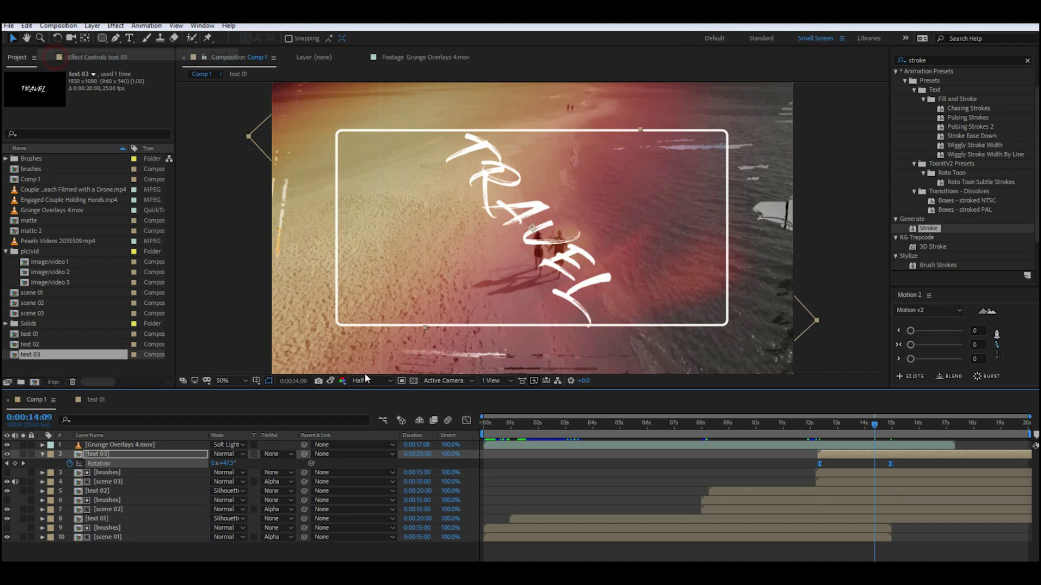
pyautogui.click(332, 358)
pyautogui.click(471, 441)
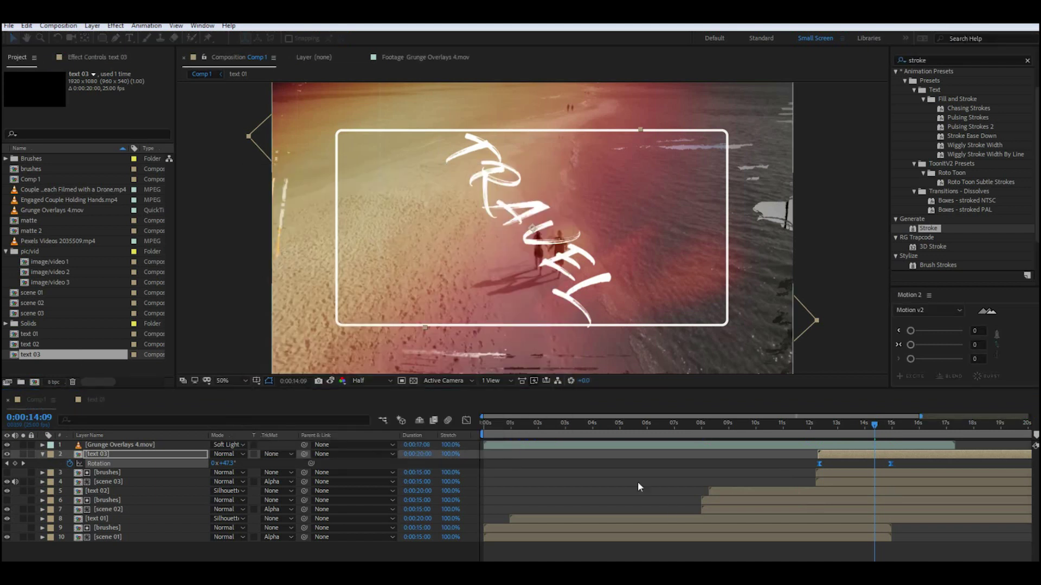
pyautogui.press('space')
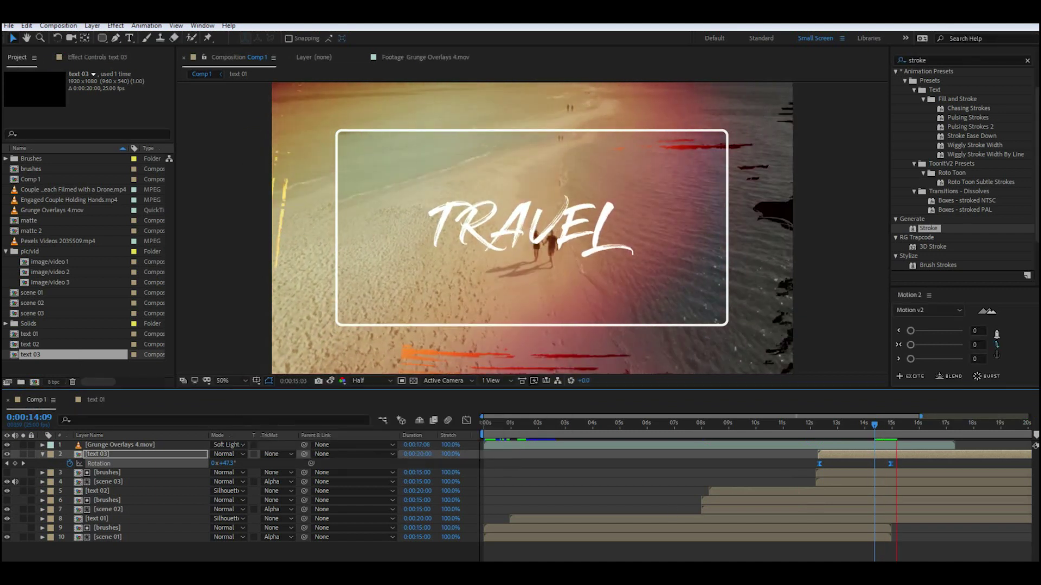
pyautogui.moveTo(920, 417); pyautogui.dragTo(1029, 417)
pyautogui.press('space')
# Add a second Grunge Overlays 4.mov layer starting where the first overlay ends, set it to Soft Light and preview it.
pyautogui.click(6, 251)
pyautogui.moveTo(38, 210); pyautogui.dragTo(135, 442)
pyautogui.moveTo(564, 446); pyautogui.dragTo(926, 440)
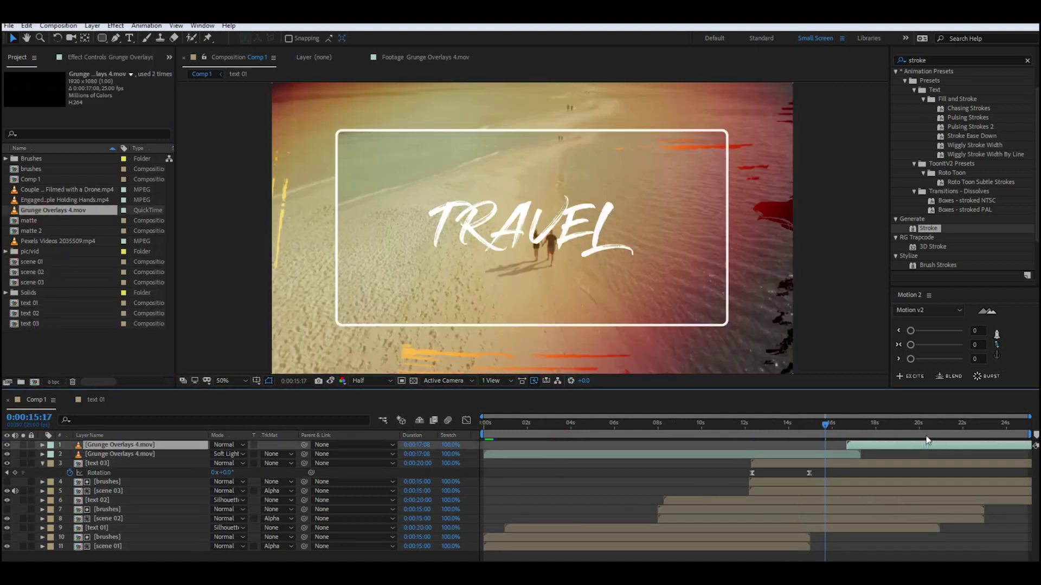
pyautogui.moveTo(826, 424); pyautogui.dragTo(924, 431)
pyautogui.click(269, 309)
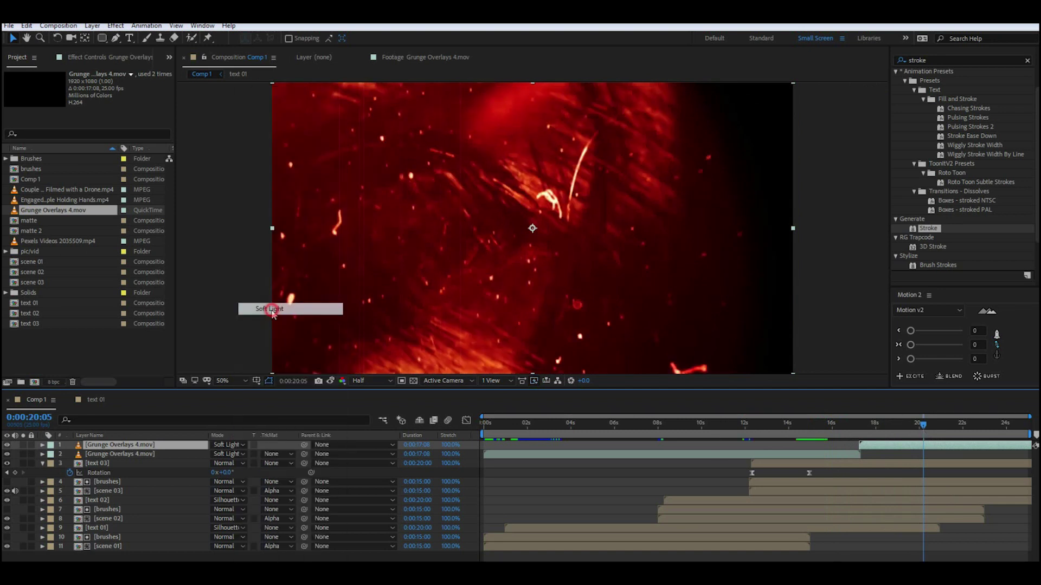
pyautogui.press('space')
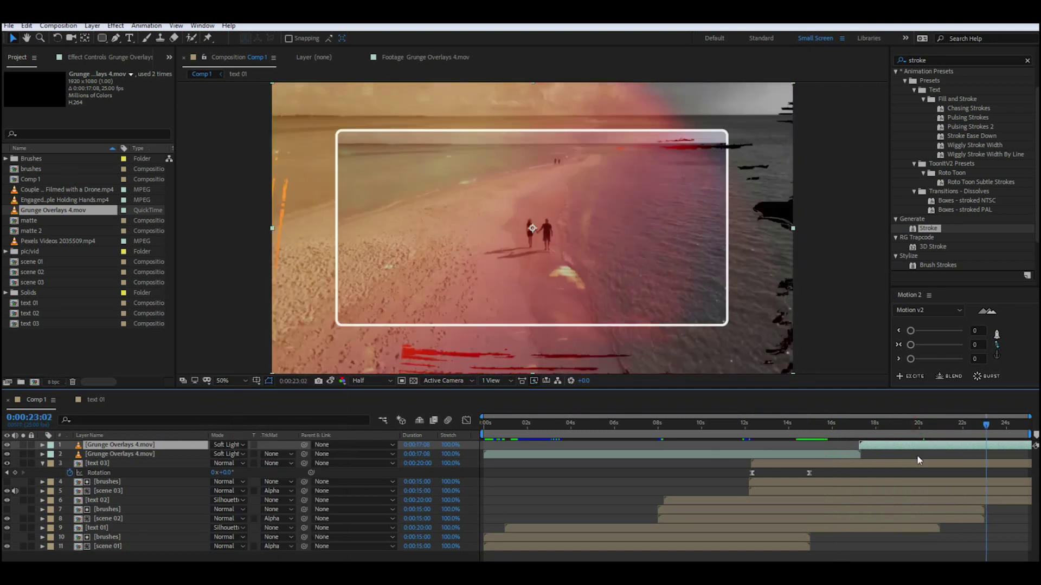
# Pre-compose every layer below the second grunge overlay as "final".
pyautogui.click(138, 457)
pyautogui.keyDown('shift'); pyautogui.click(140, 543); pyautogui.keyUp('shift')
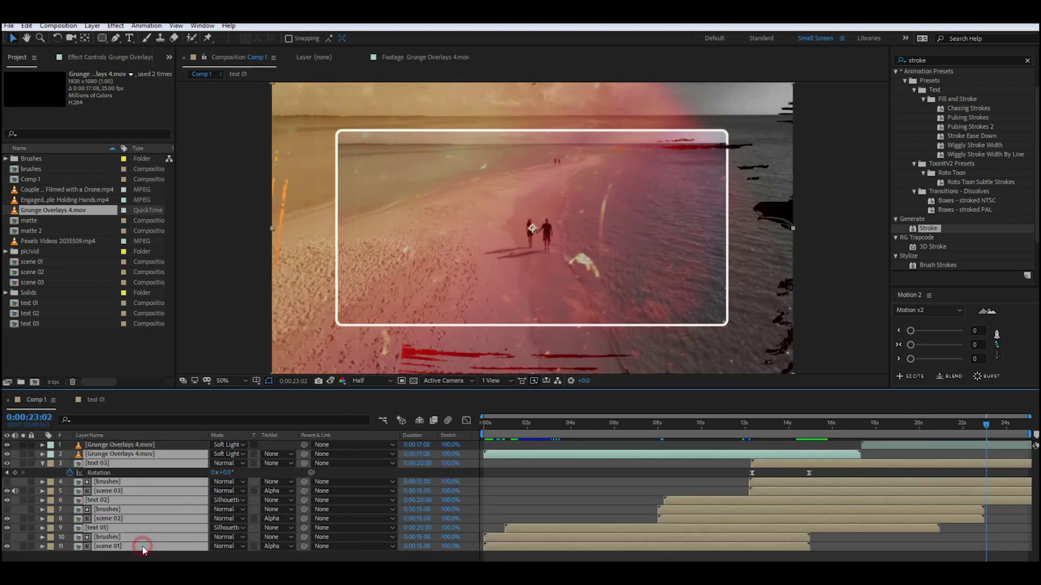
pyautogui.rightClick(178, 506)
pyautogui.click(217, 459)
pyautogui.write('final')
pyautogui.click(640, 376)
# Fade the final layer's opacity from 100% at 0:00:23:02 to 0% near the end of Comp 1 and preview the fade.
pyautogui.press('t')
pyautogui.click(70, 464)
pyautogui.moveTo(986, 425); pyautogui.dragTo(1022, 426)
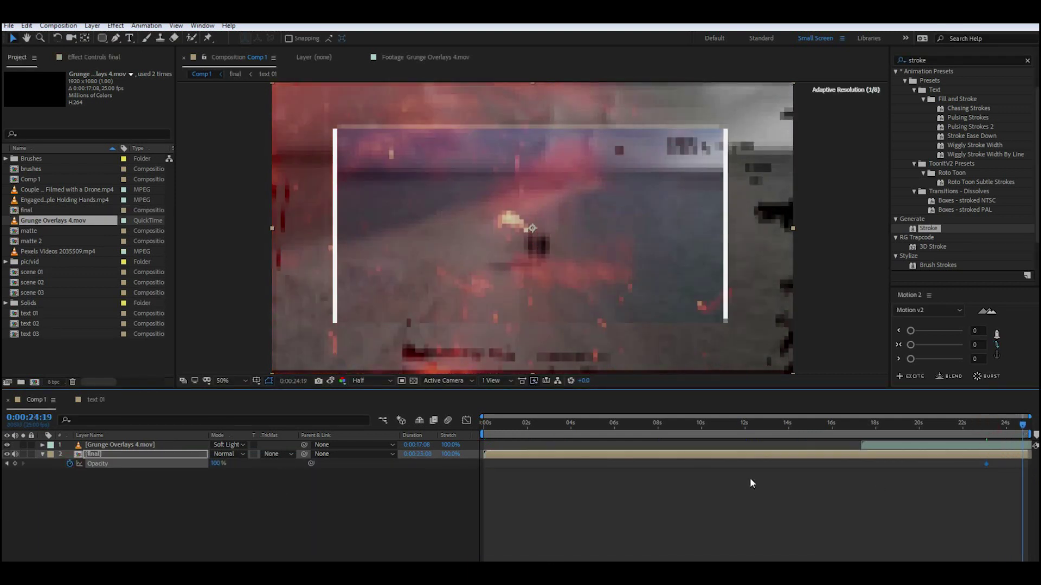
pyautogui.moveTo(215, 468); pyautogui.dragTo(168, 468)
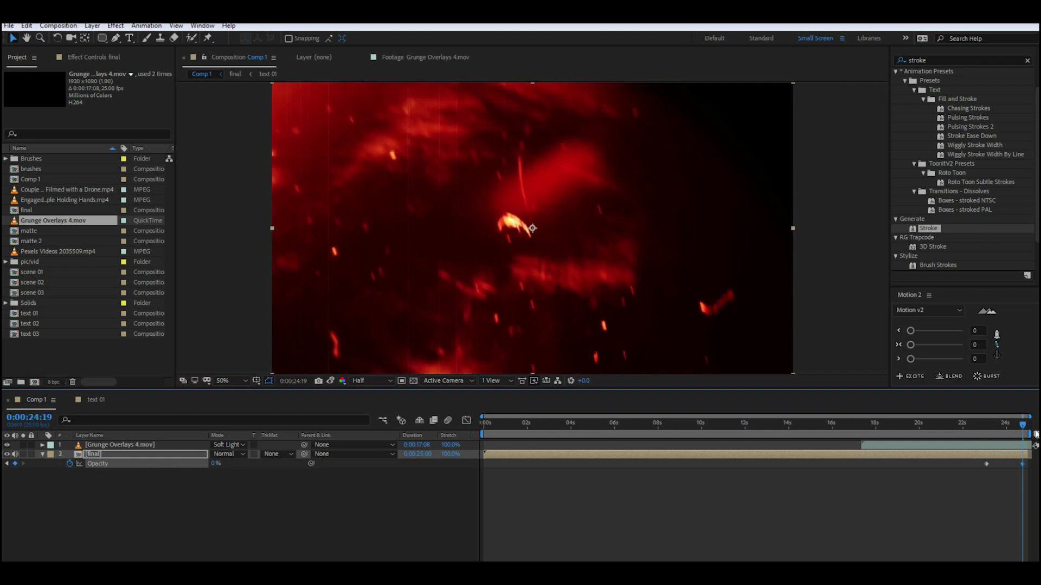
pyautogui.click(976, 426)
pyautogui.press('space')
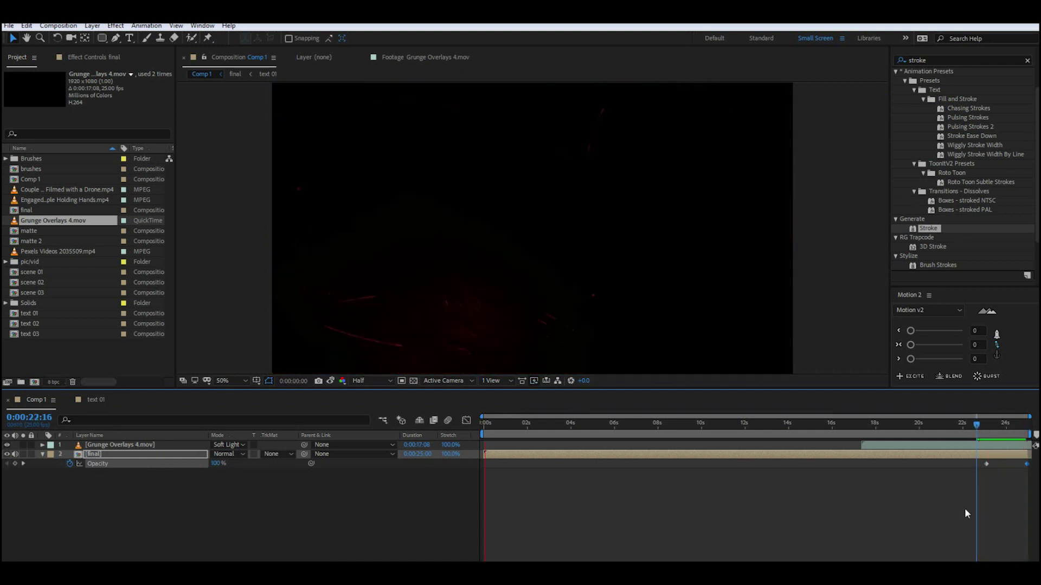
# Move the first opacity keyframe to about 23.6 seconds and set the final layer's opacity to 51% at the last frame.
pyautogui.moveTo(987, 464); pyautogui.dragTo(997, 464)
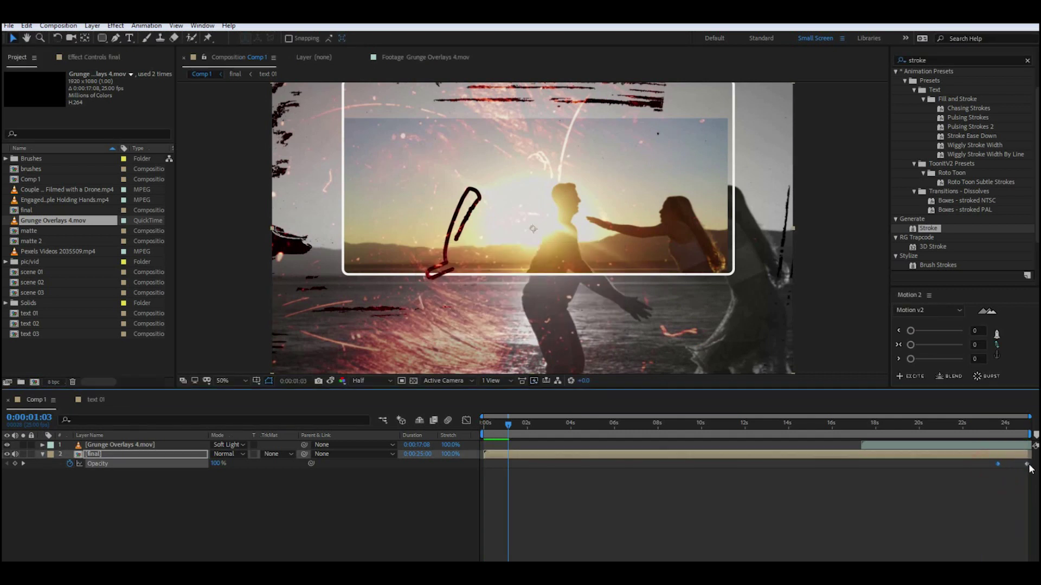
pyautogui.click(1030, 428)
pyautogui.moveTo(217, 464)
pyautogui.mouseDown()
pyautogui.moveTo(206, 465)
pyautogui.moveTo(228, 465)
pyautogui.mouseUp()
pyautogui.click(949, 493)
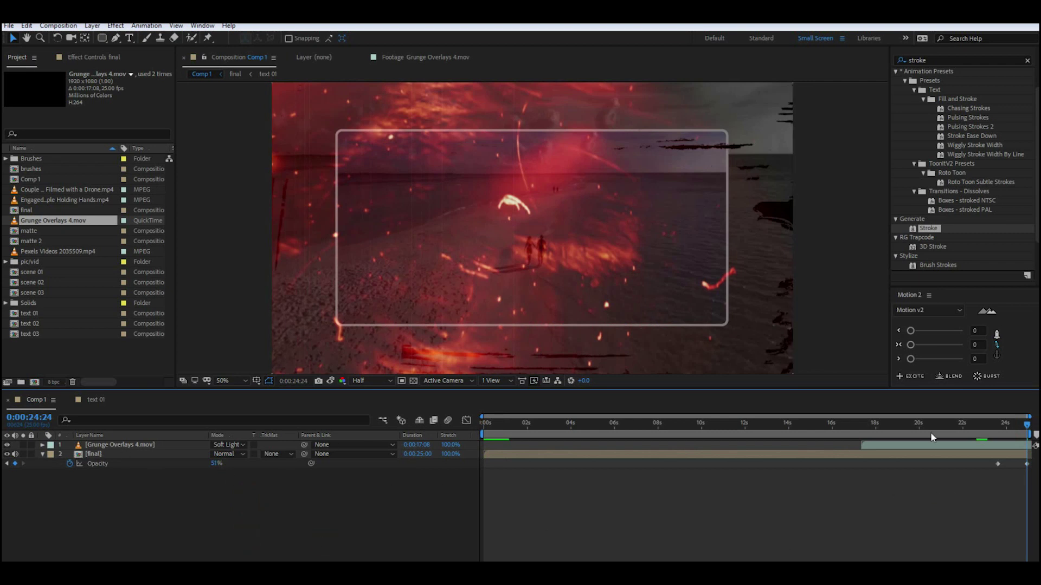
# Return the playhead to the start of Comp 1, switch to Windows Media Player and close it.
pyautogui.press('Home')
pyautogui.moveTo(183, 572)
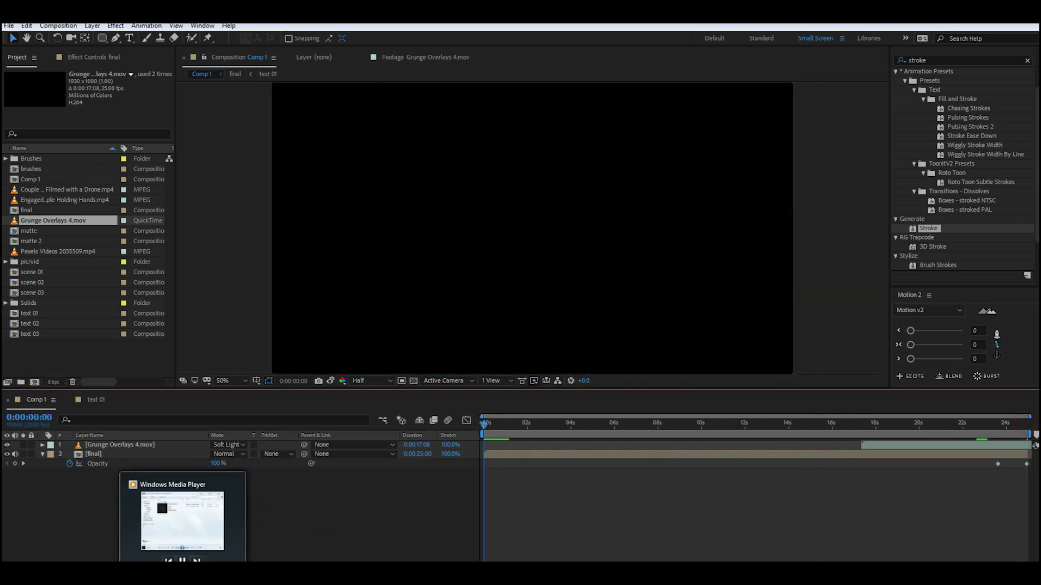
pyautogui.click(183, 523)
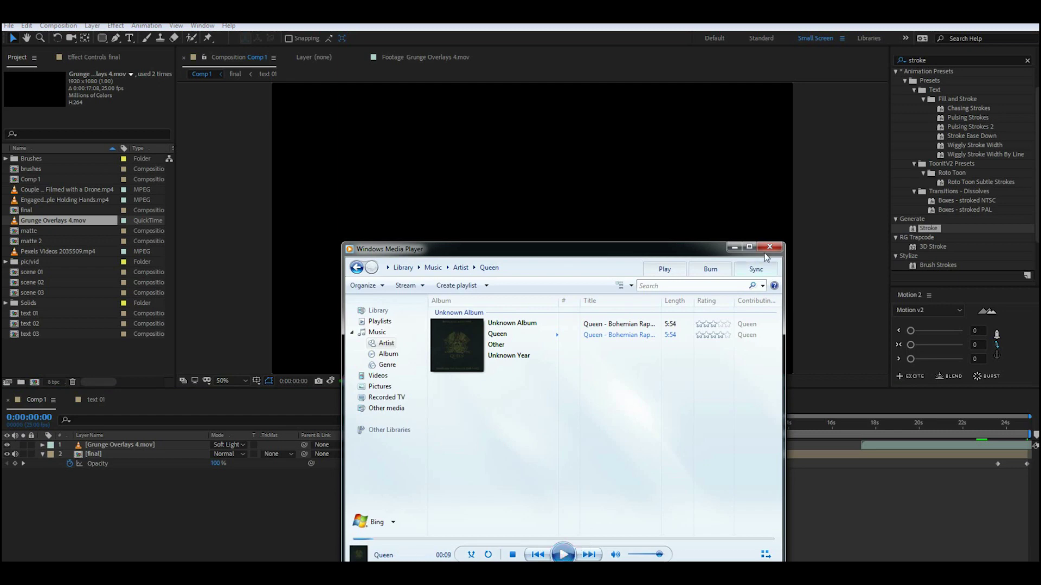
pyautogui.click(769, 247)
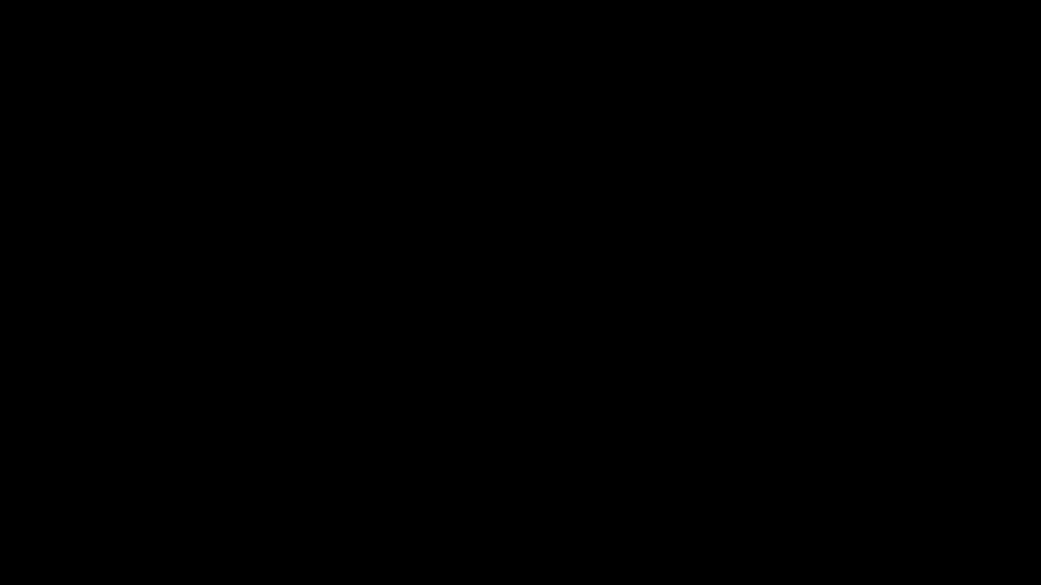